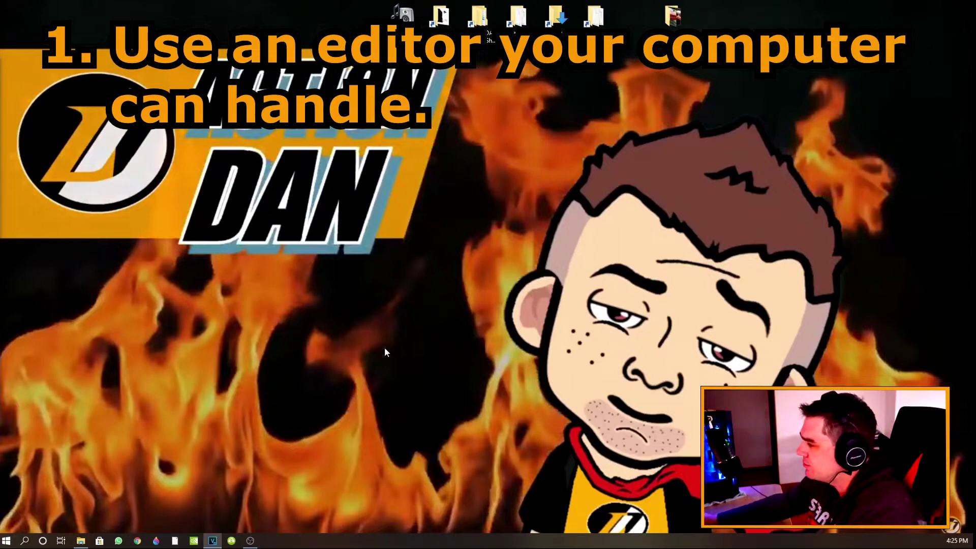
# Launch VEGAS Pro 17.0 and start setting up a new project
pyautogui.rightClick(212, 541)
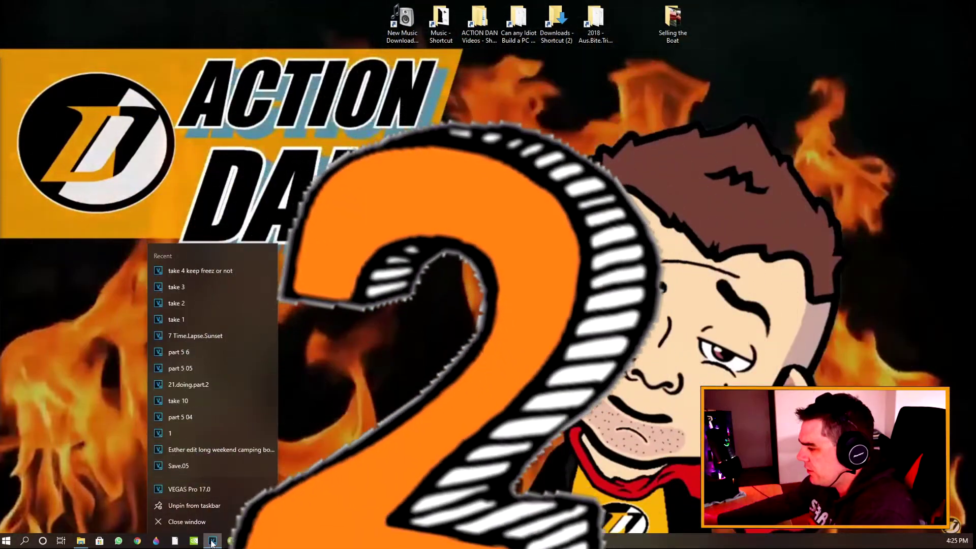
pyautogui.click(210, 451)
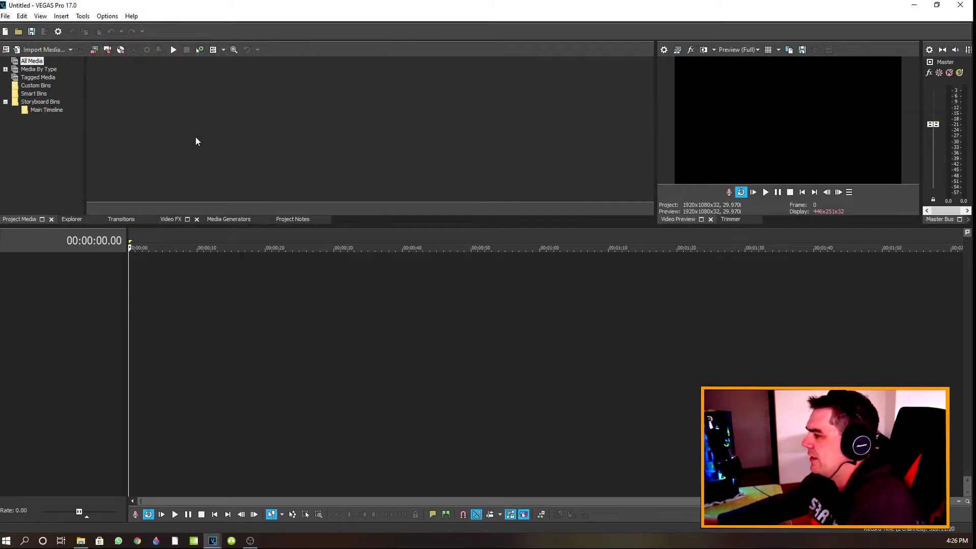
pyautogui.click(7, 16)
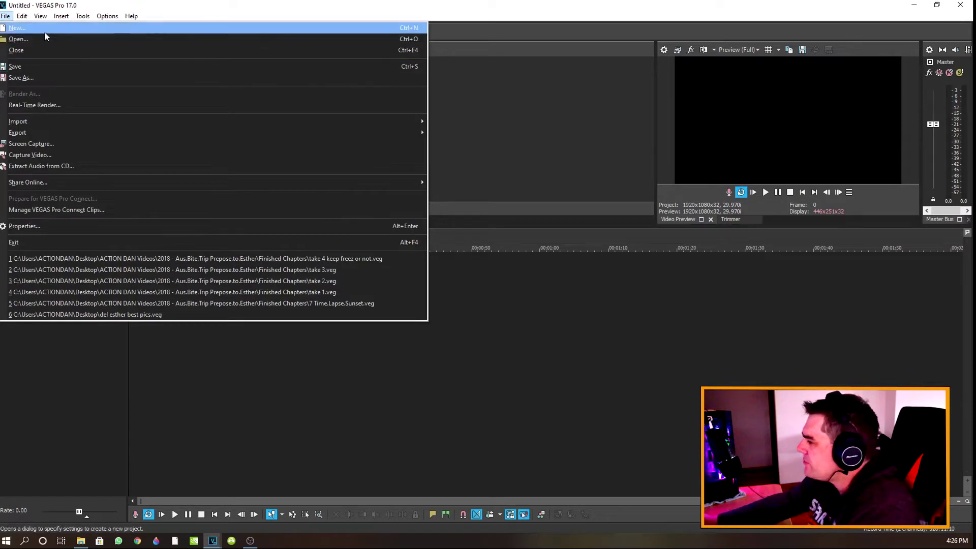
pyautogui.click(18, 28)
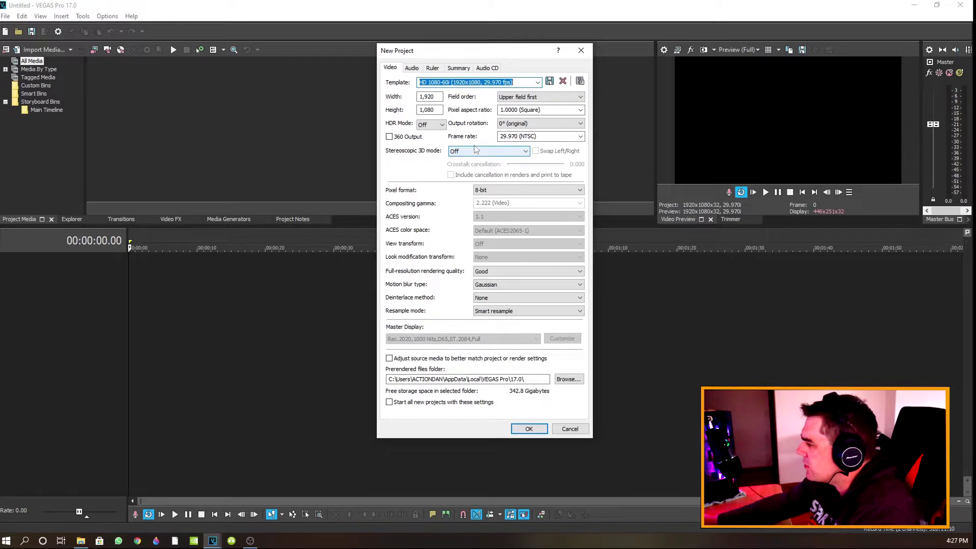
pyautogui.click(580, 138)
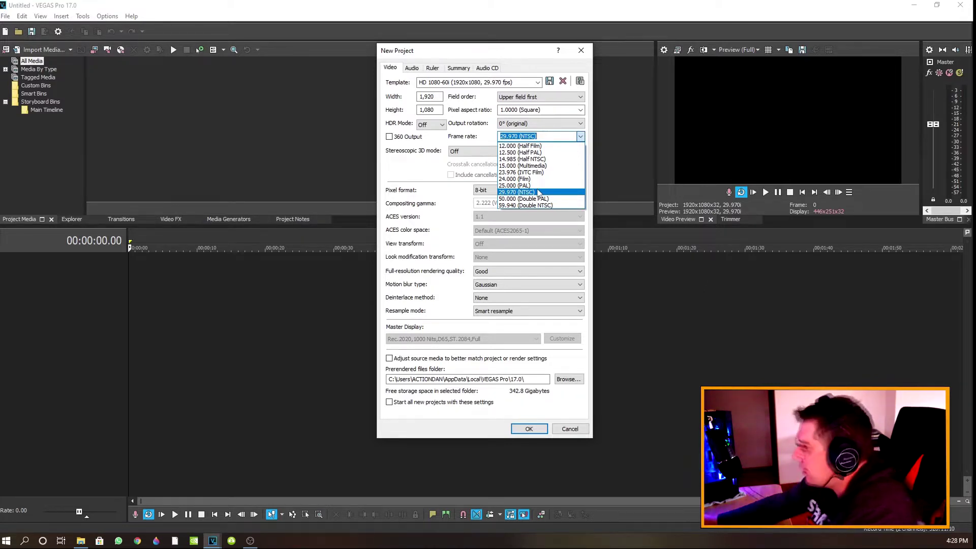
pyautogui.click(538, 192)
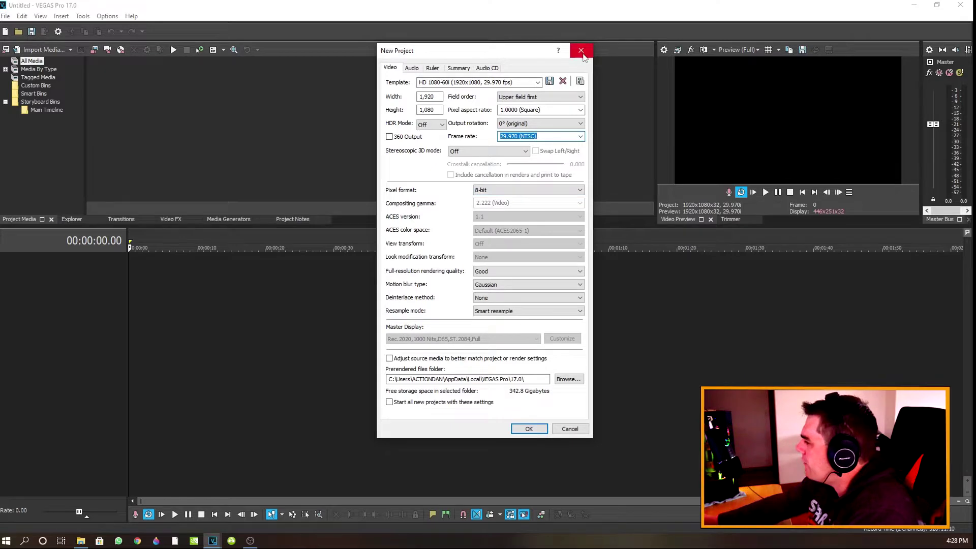
pyautogui.click(581, 50)
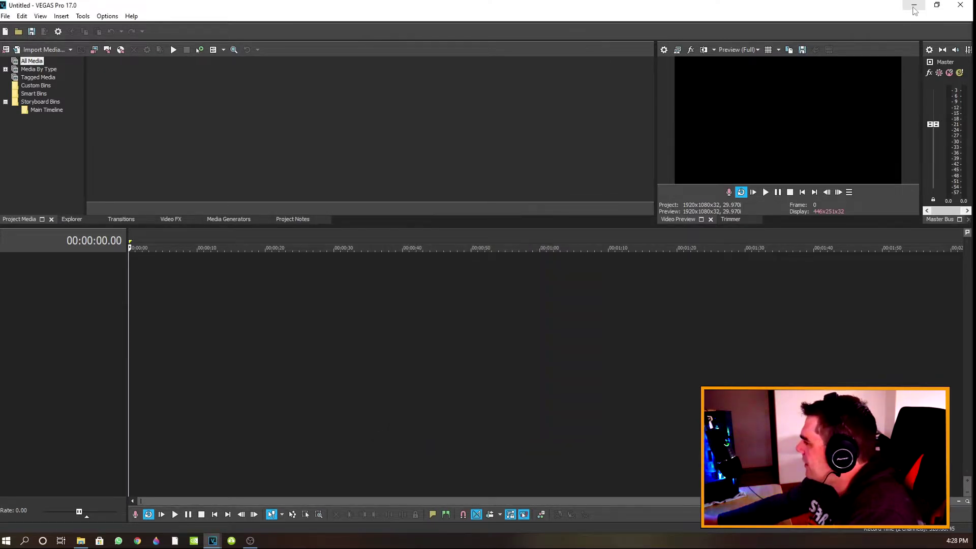
# Switch to File Explorer and view the file properties of the clip MVI_0270 in the Ashes 4WD Fun folder
pyautogui.click(913, 6)
pyautogui.hotkey('alt', 'Tab')
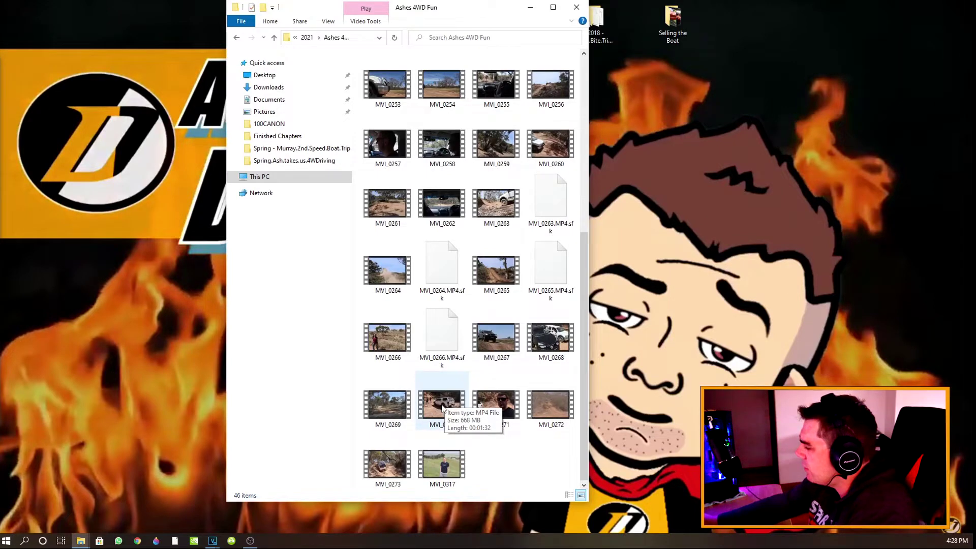
pyautogui.rightClick(442, 405)
pyautogui.click(472, 397)
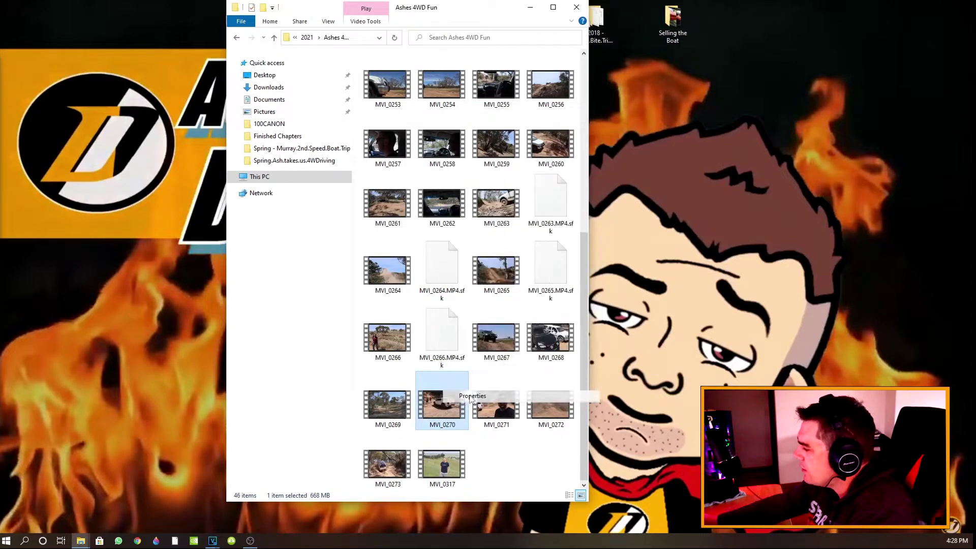
pyautogui.click(512, 295)
pyautogui.moveTo(554, 282); pyautogui.dragTo(705, 114)
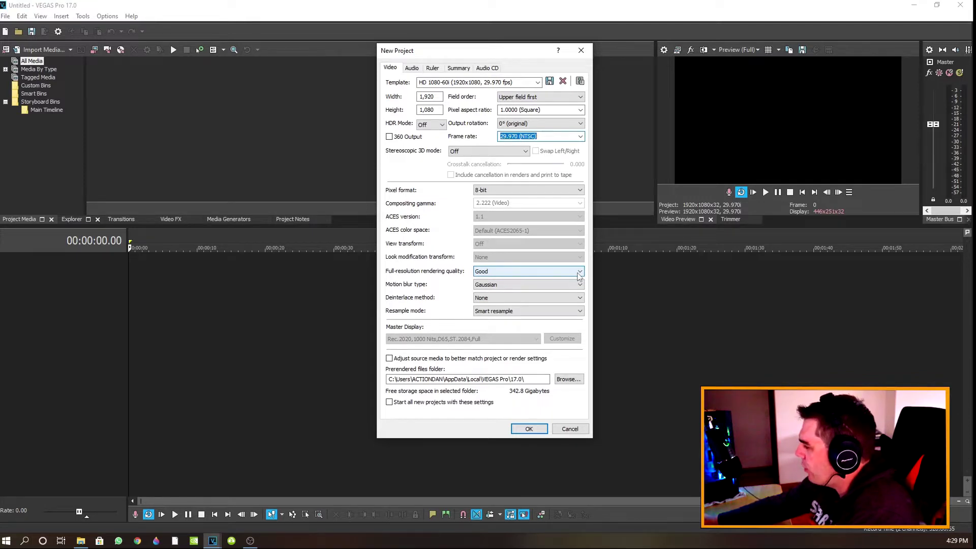
# In the new project's video settings, set full-resolution rendering quality to Best and resample mode to Disable resample
pyautogui.click(580, 273)
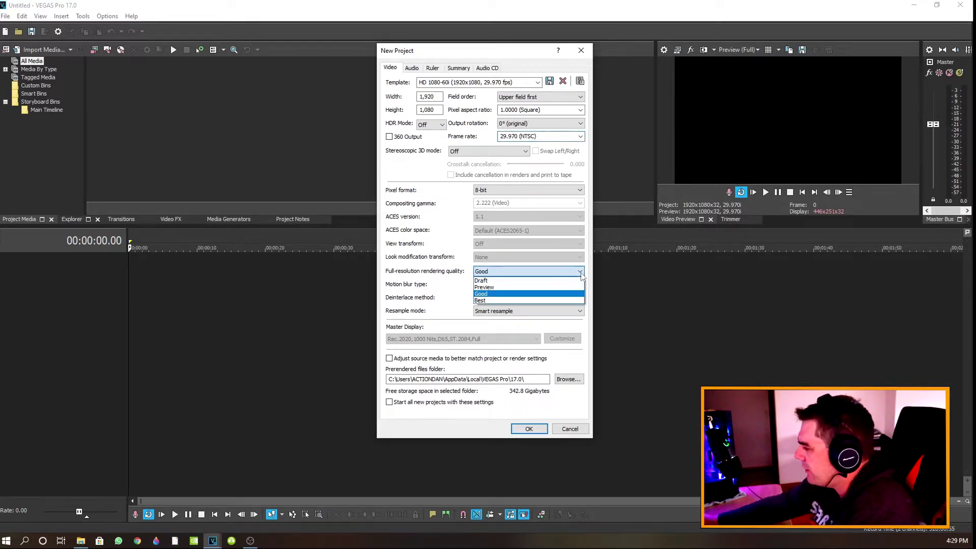
pyautogui.click(531, 300)
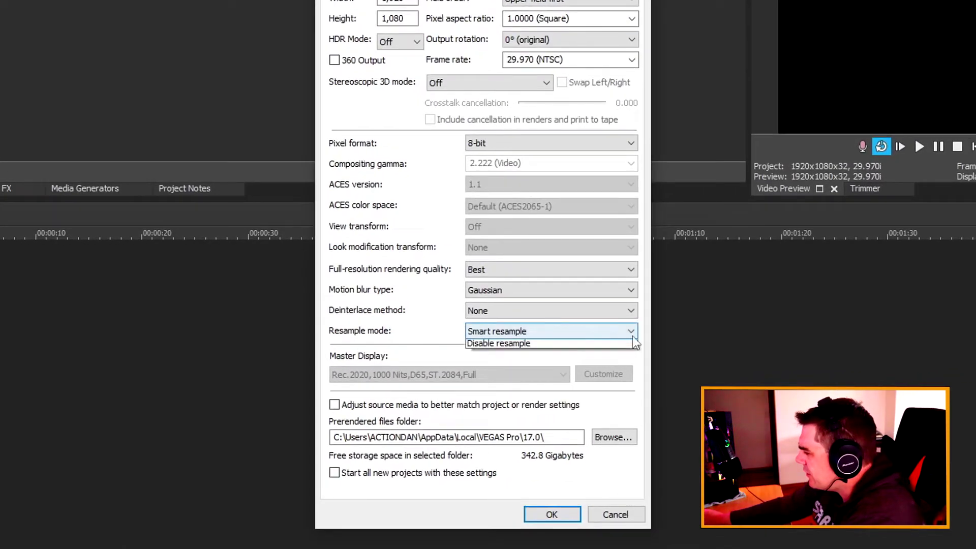
pyautogui.click(630, 333)
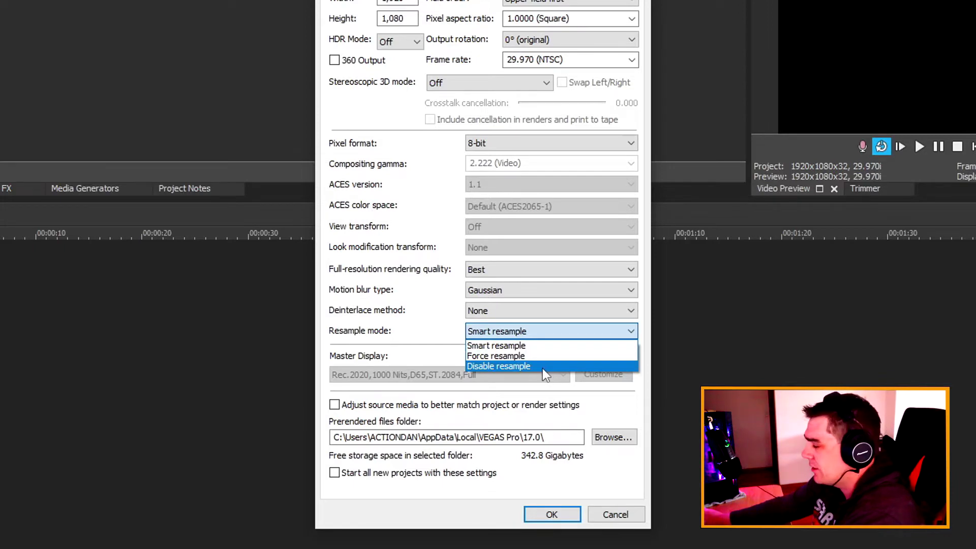
pyautogui.click(542, 367)
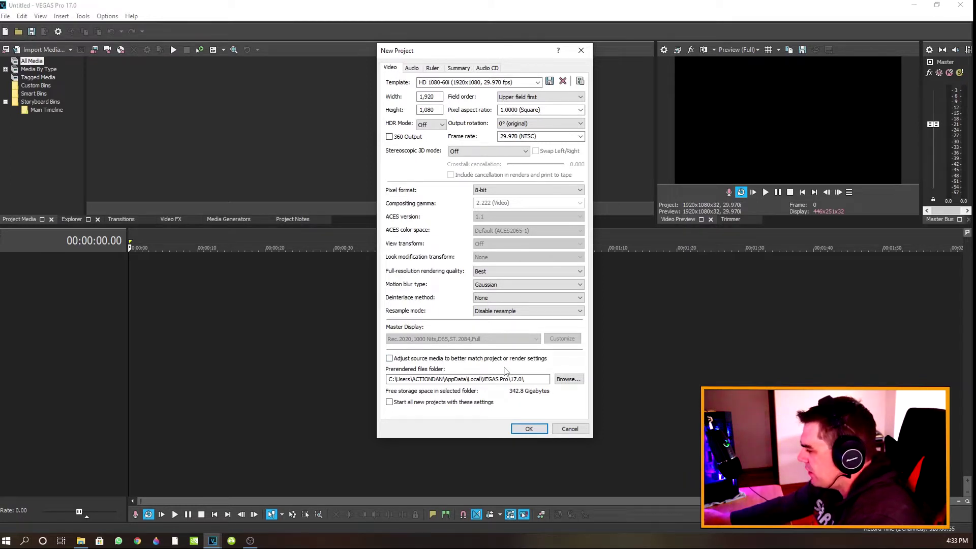
# In the new project's audio settings, keep the 48,000 Hz sample rate and set resample and stretch quality to Best
pyautogui.click(412, 68)
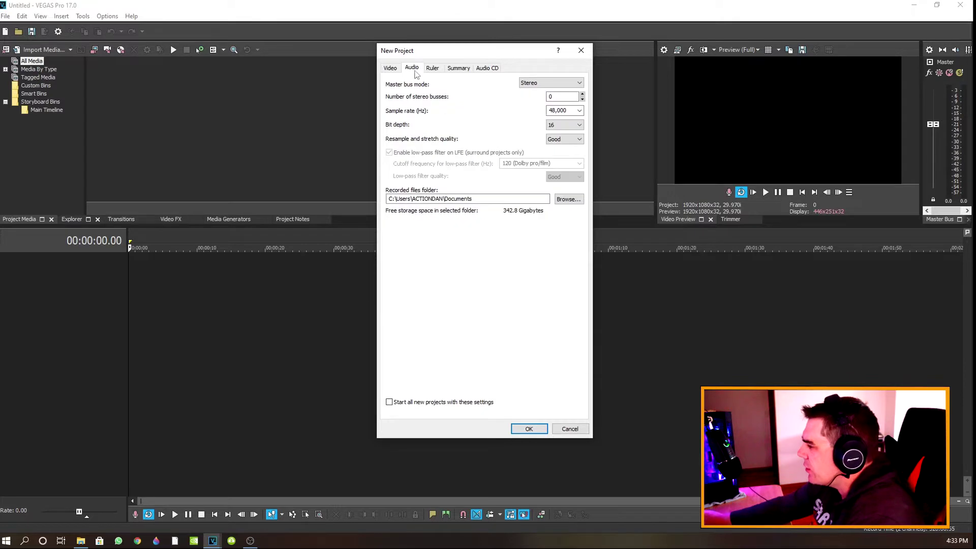
pyautogui.click(579, 110)
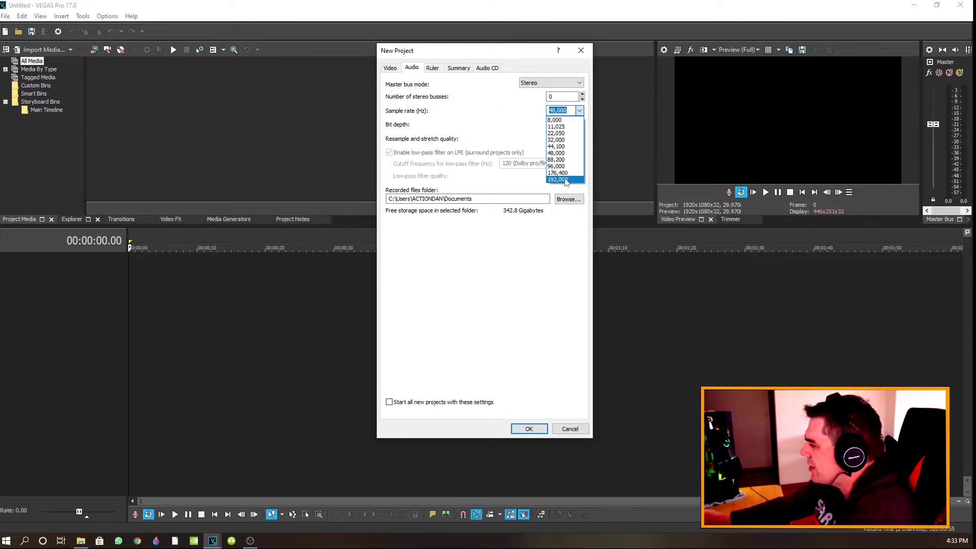
pyautogui.click(506, 114)
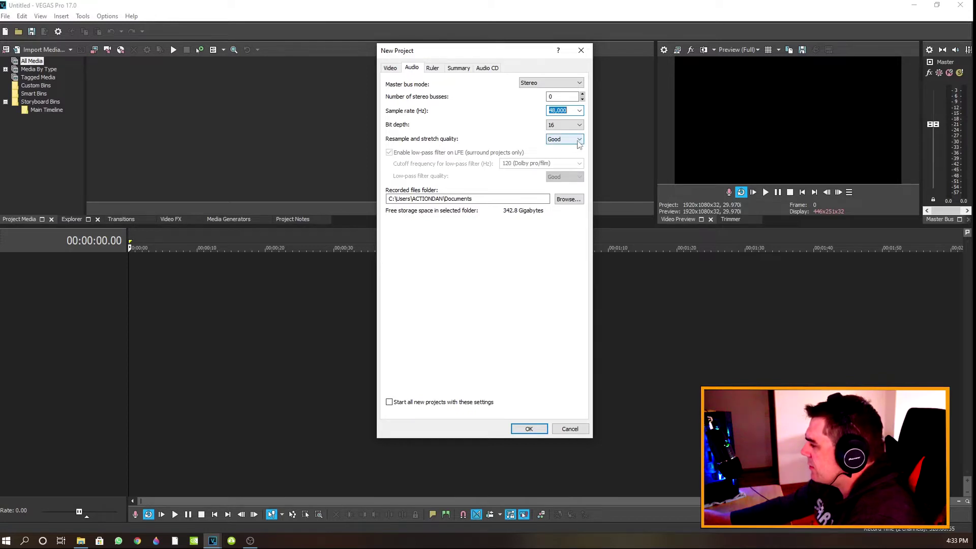
pyautogui.click(579, 139)
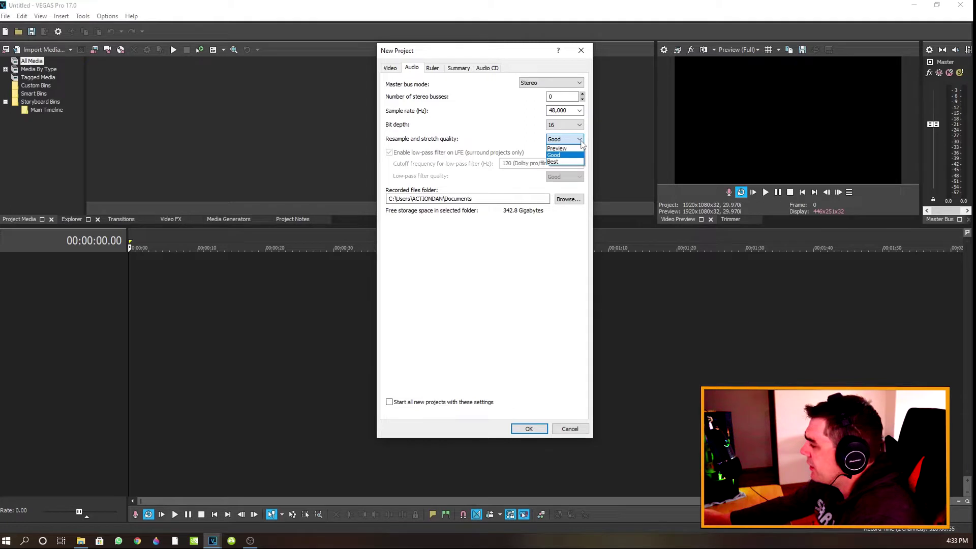
pyautogui.click(568, 162)
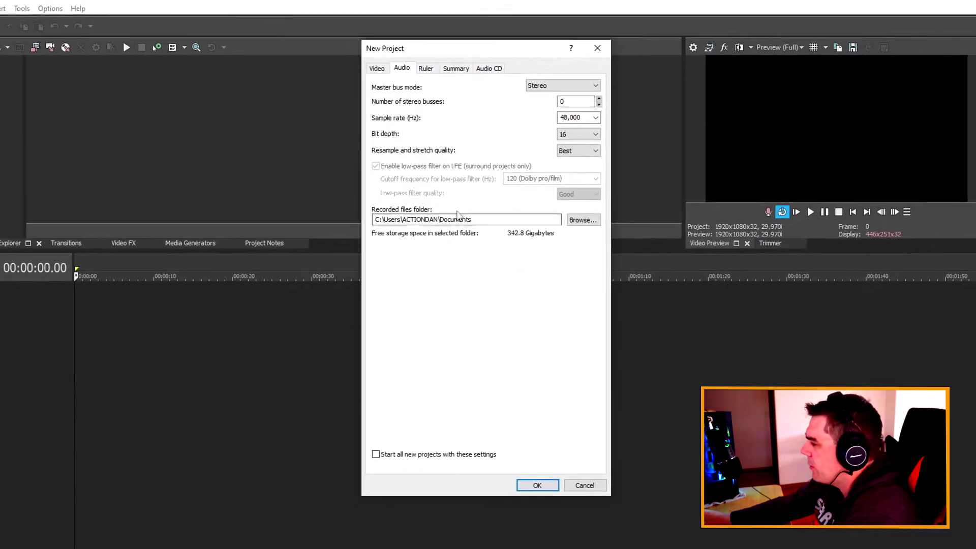
# Review the ruler, summary and audio CD settings, and make all new projects start with these settings
pyautogui.click(426, 68)
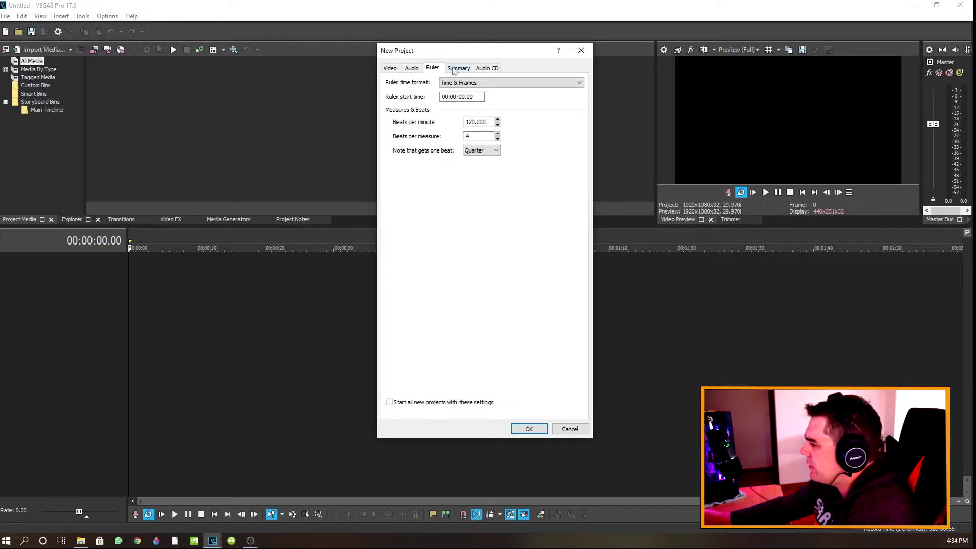
pyautogui.click(454, 70)
pyautogui.click(480, 70)
pyautogui.click(391, 69)
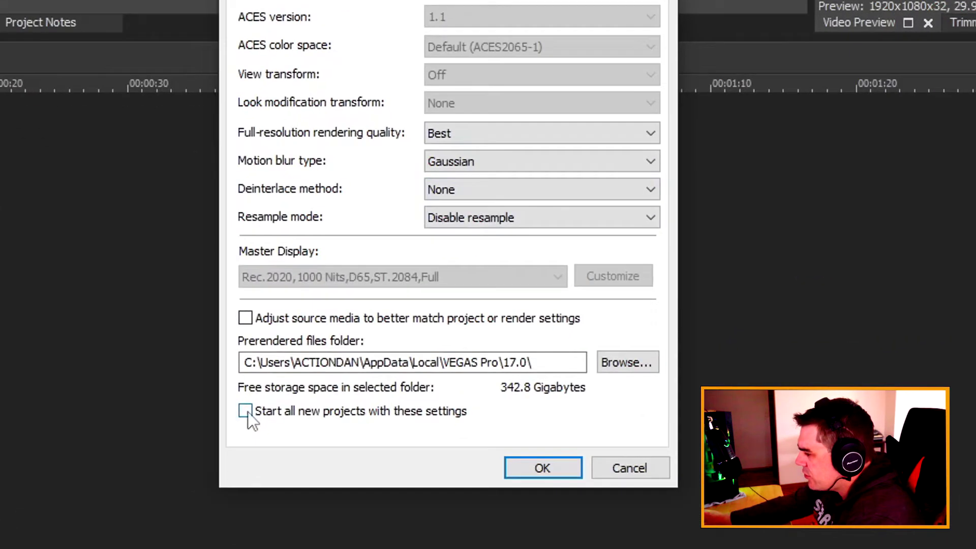
pyautogui.click(247, 412)
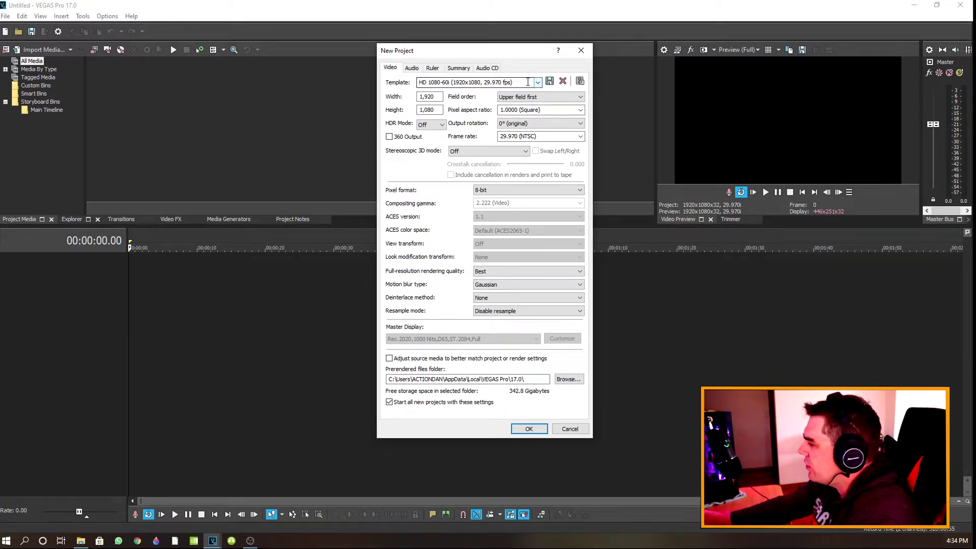
# Save the current video settings as a project template named "BEST 1080p 30fps setup"
pyautogui.tripleClick(527, 82)
pyautogui.write('BEST 1080p')
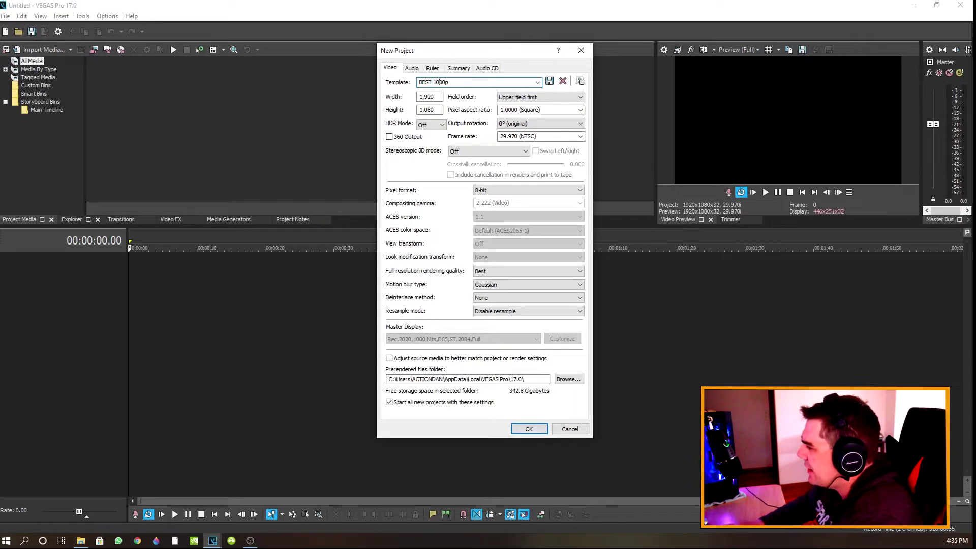
pyautogui.write(' 30fp')
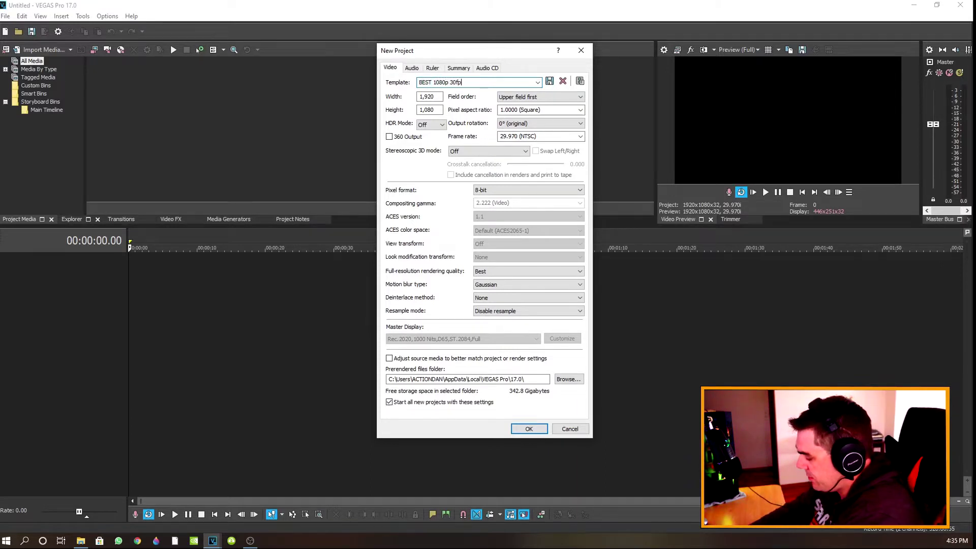
pyautogui.write('s asetuop')
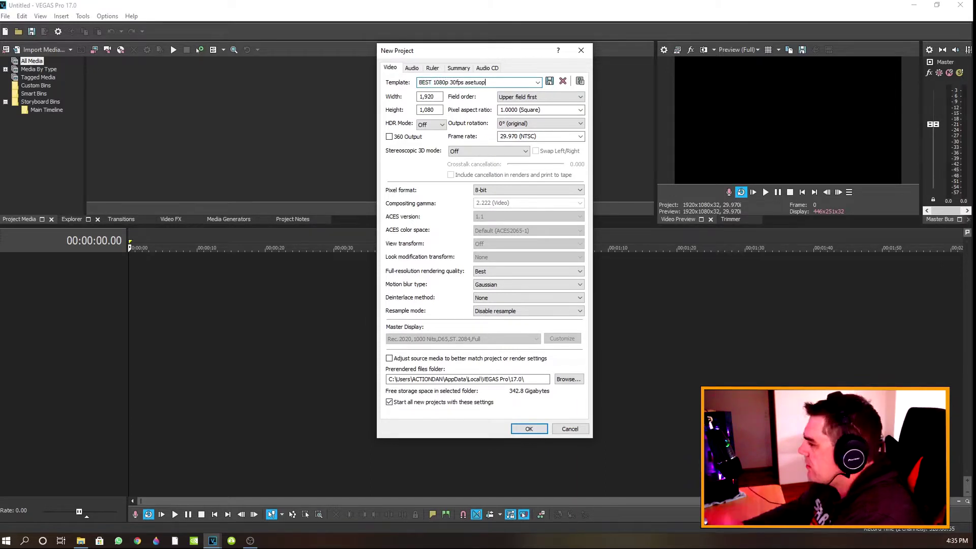
pyautogui.press('BackSpace')
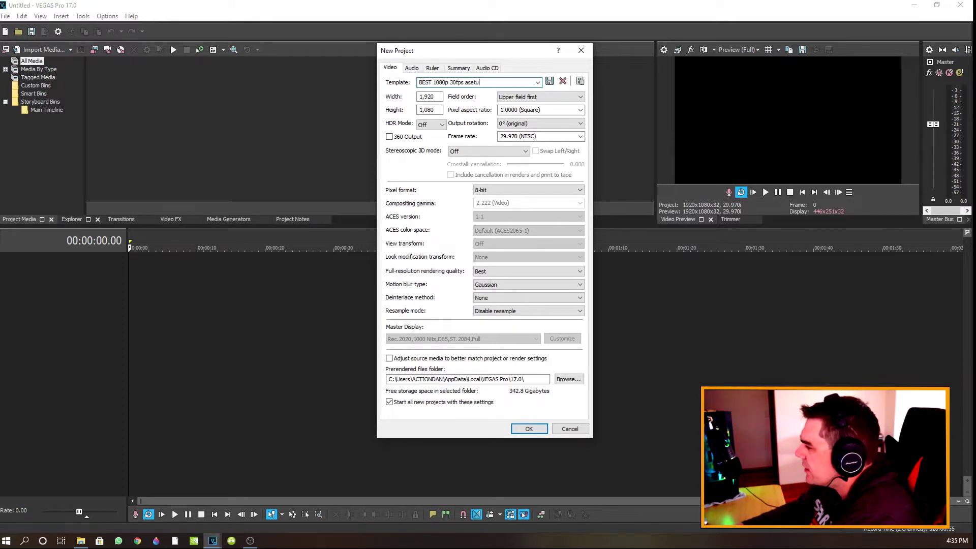
pyautogui.press('BackSpace')
pyautogui.press('BackSpace')
pyautogui.press('BackSpace')
pyautogui.press('BackSpace')
pyautogui.write('setup')
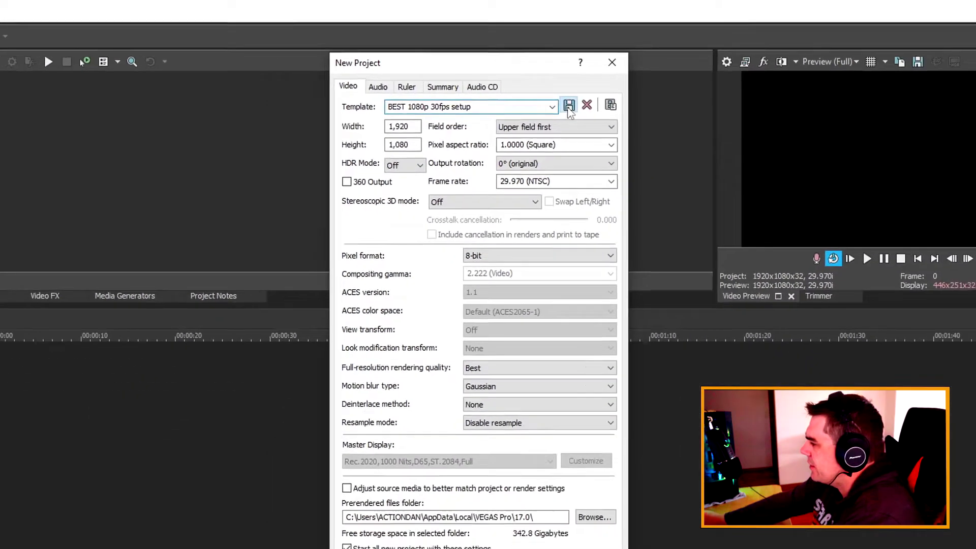
pyautogui.click(585, 129)
pyautogui.click(506, 227)
# Choose the "BEST 1080p 30fps setup" template and create the new project with it
pyautogui.click(538, 83)
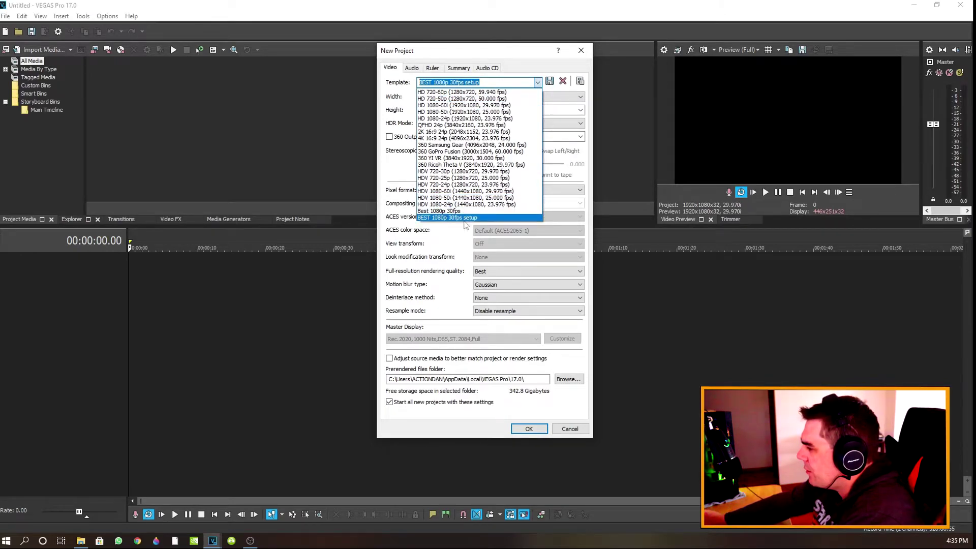
pyautogui.click(470, 218)
pyautogui.press('Return')
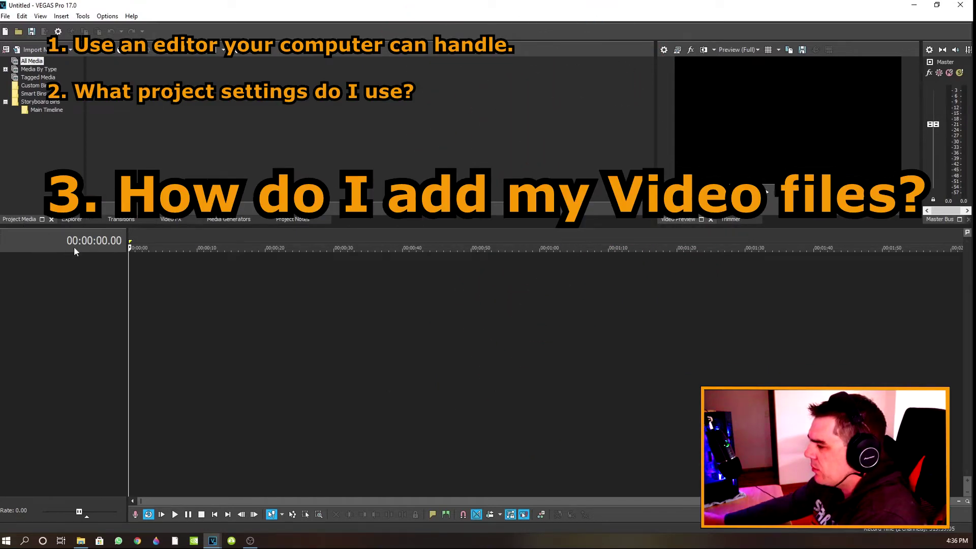
# Browse from the desktop's ACTION DAN Videos folder through 2021 to the Ashes 4WD Fun folder in the media Explorer
pyautogui.click(72, 220)
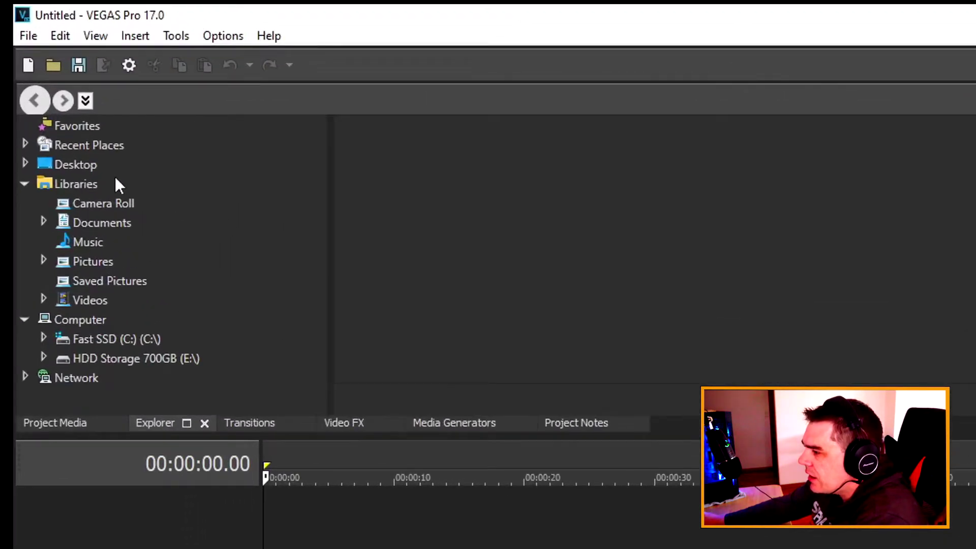
pyautogui.click(76, 165)
pyautogui.click(432, 133)
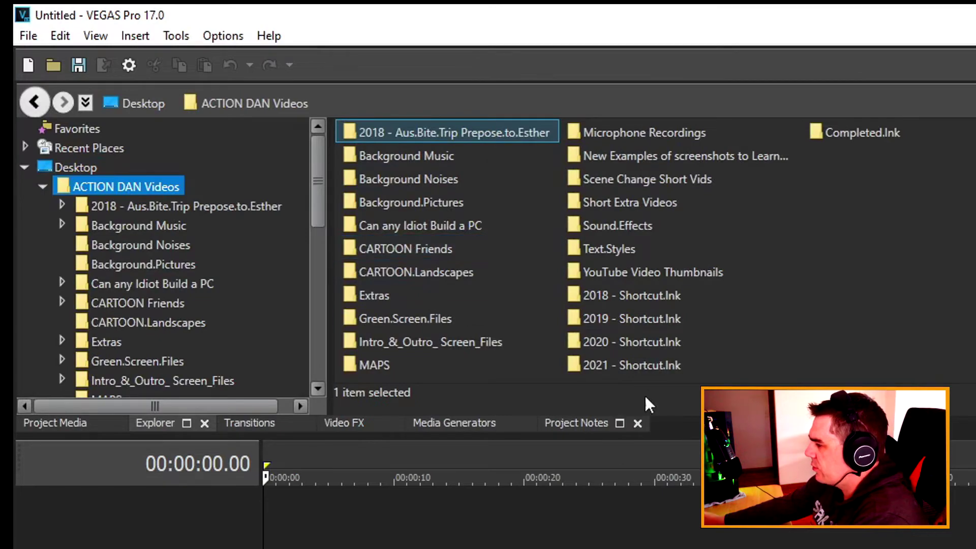
pyautogui.click(645, 364)
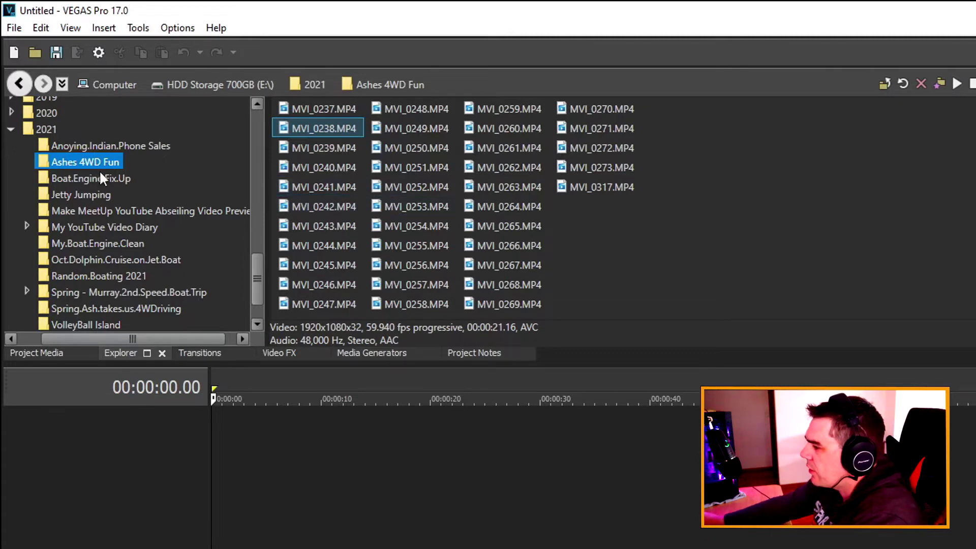
# Show the Ashes 4WD Fun clips as thumbnails and look through them
pyautogui.rightClick(660, 138)
pyautogui.moveTo(664, 145)
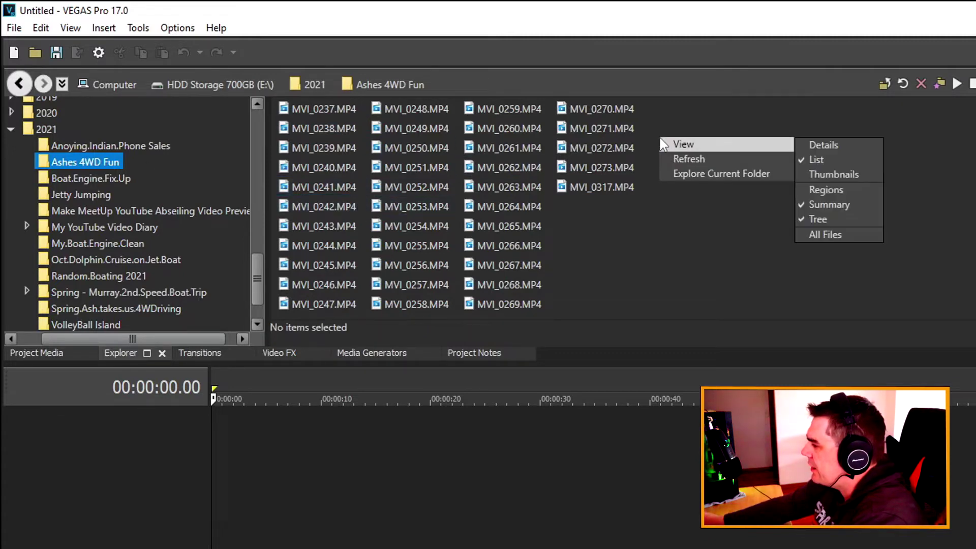
pyautogui.click(834, 174)
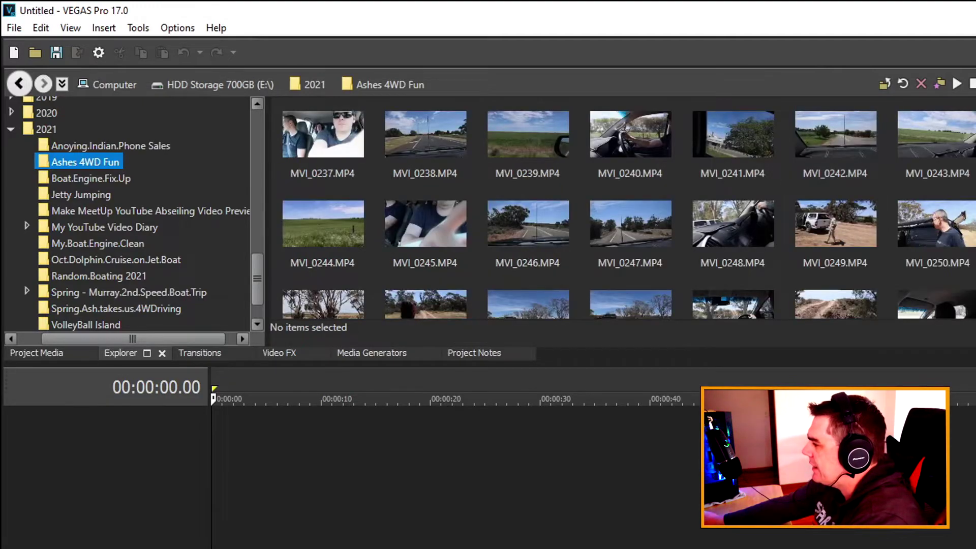
pyautogui.scroll(-2, 623, 214)
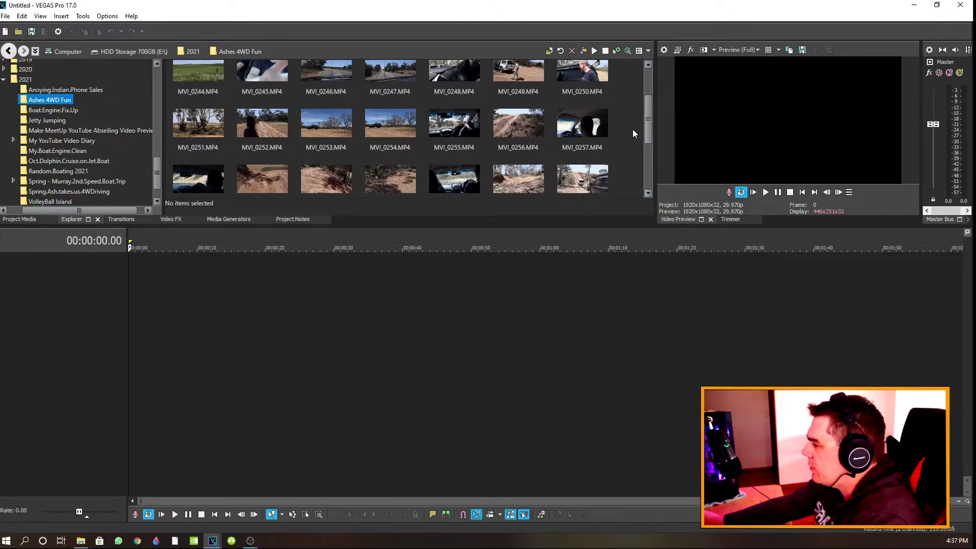
# Add the clips MVI_0237, MVI_0238 and MVI_0239 one after another to the timeline, starting at about 22 seconds
pyautogui.moveTo(645, 137); pyautogui.dragTo(649, 169)
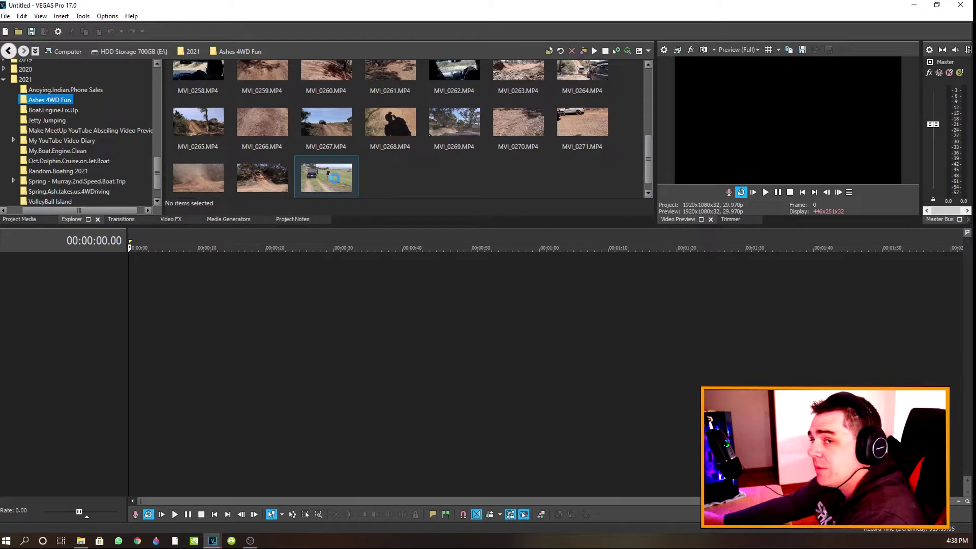
pyautogui.click(195, 90)
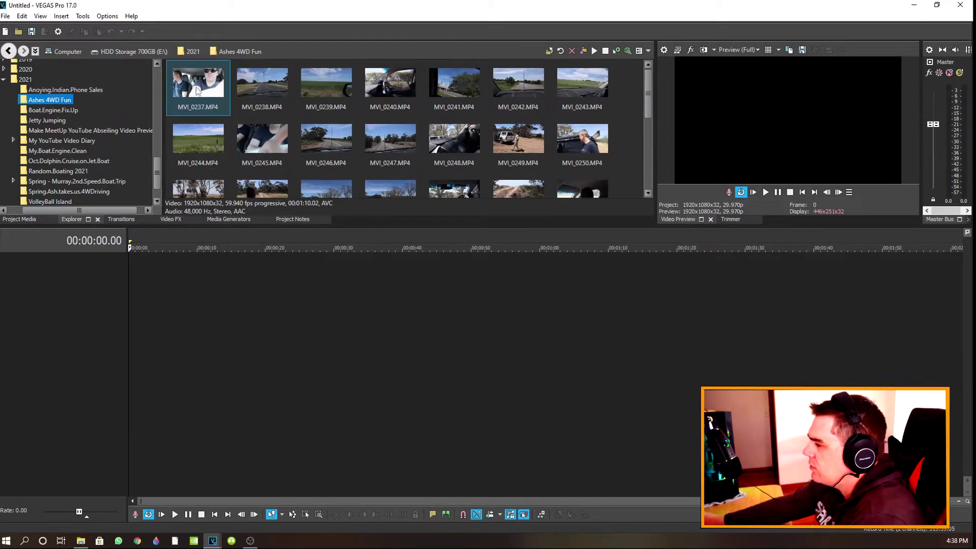
pyautogui.moveTo(195, 90); pyautogui.dragTo(277, 272)
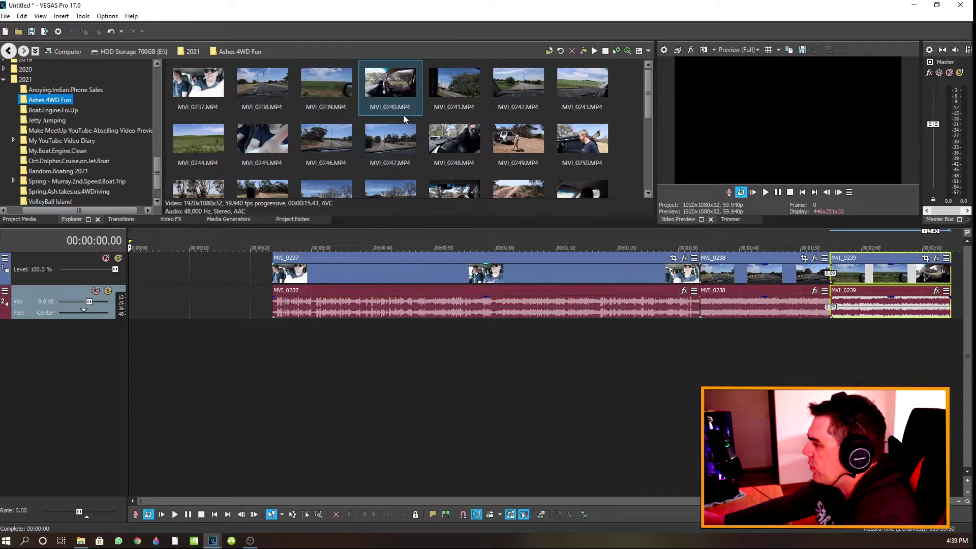
# Add the clips MVI_0240 through MVI_0250 together to the timeline, directly after MVI_0239
pyautogui.keyDown('ctrl'); pyautogui.click(460, 85); pyautogui.keyUp('ctrl')
pyautogui.keyDown('ctrl'); pyautogui.click(520, 92); pyautogui.keyUp('ctrl')
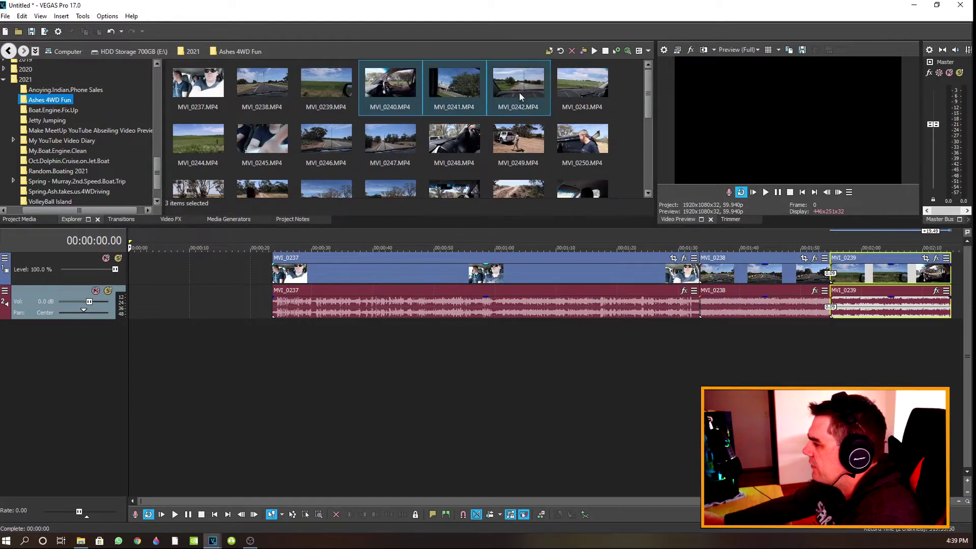
pyautogui.keyDown('ctrl'); pyautogui.click(583, 86); pyautogui.keyUp('ctrl')
pyautogui.keyDown('ctrl'); pyautogui.click(205, 142); pyautogui.keyUp('ctrl')
pyautogui.keyDown('ctrl'); pyautogui.click(262, 141); pyautogui.keyUp('ctrl')
pyautogui.keyDown('ctrl'); pyautogui.click(349, 143); pyautogui.keyUp('ctrl')
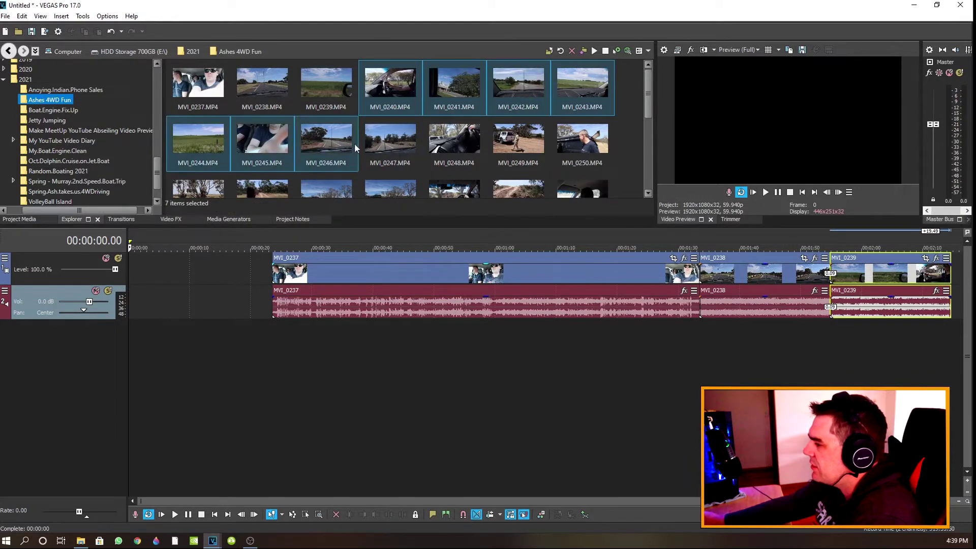
pyautogui.keyDown('ctrl'); pyautogui.click(390, 144); pyautogui.keyUp('ctrl')
pyautogui.keyDown('ctrl'); pyautogui.click(455, 144); pyautogui.keyUp('ctrl')
pyautogui.keyDown('ctrl'); pyautogui.click(518, 144); pyautogui.keyUp('ctrl')
pyautogui.keyDown('ctrl'); pyautogui.click(578, 144); pyautogui.keyUp('ctrl')
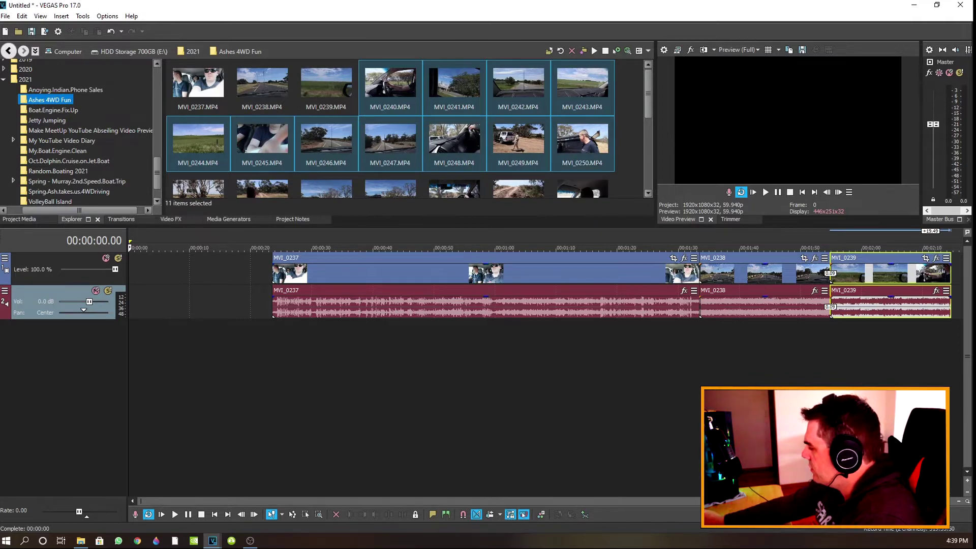
pyautogui.moveTo(406, 501); pyautogui.dragTo(681, 502)
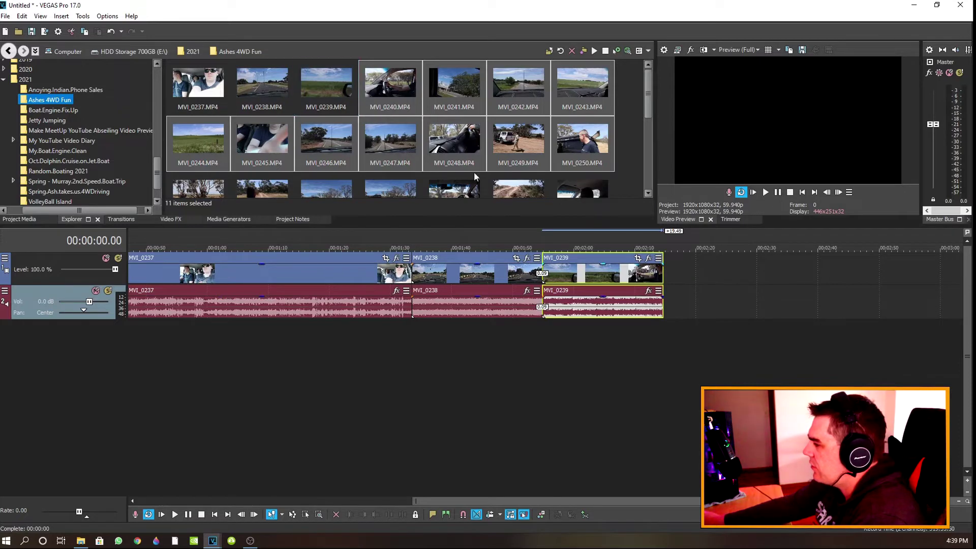
pyautogui.moveTo(573, 229); pyautogui.dragTo(443, 227)
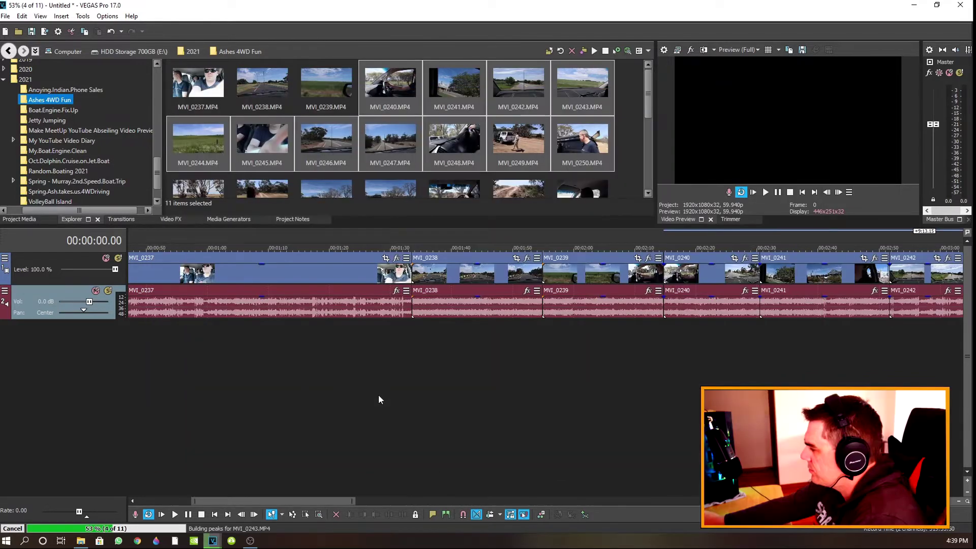
pyautogui.scroll(-3, 158, 495)
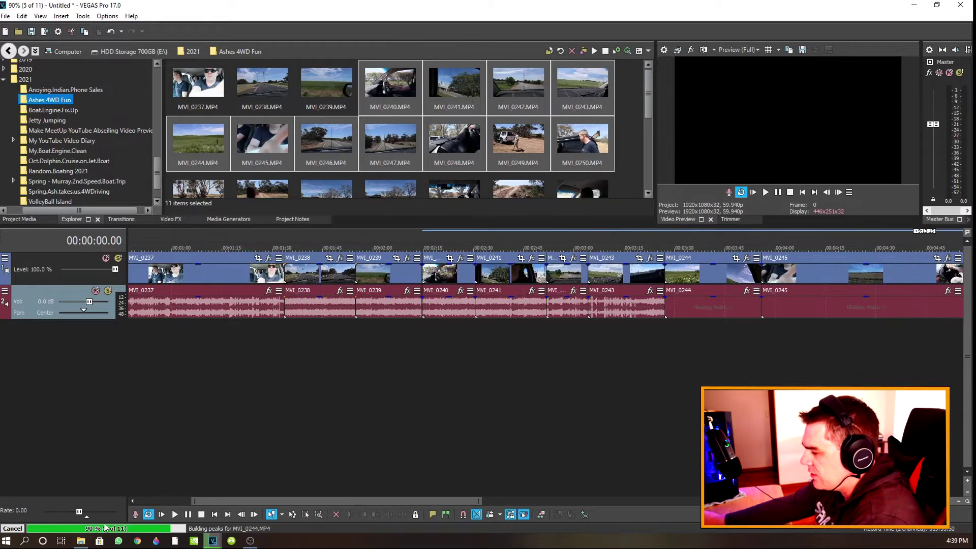
pyautogui.moveTo(95, 540)
pyautogui.scroll(-4, 108, 474)
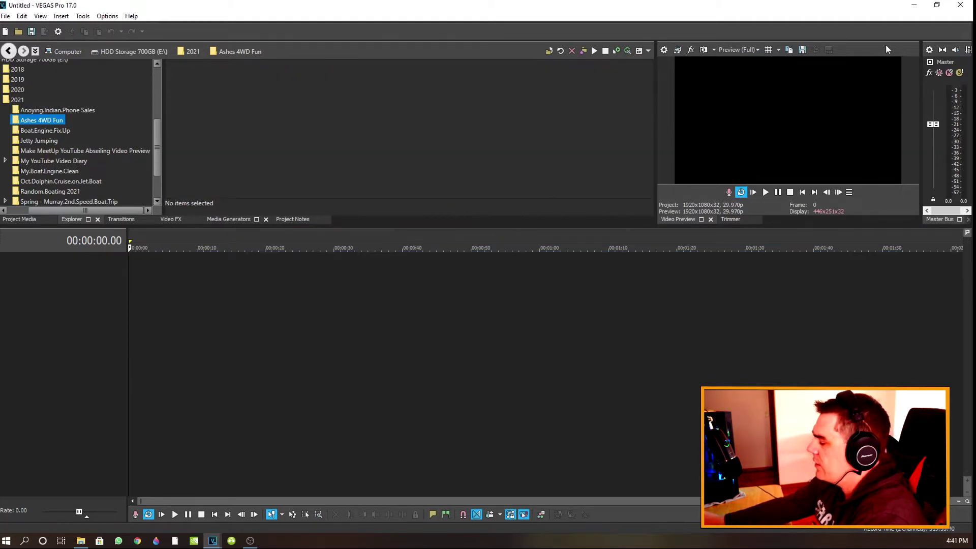
# Switch to File Explorer and select all Ashes 4WD Fun video clips from MVI_0237 to MVI_0317, leaving out the .sfk files
pyautogui.click(913, 6)
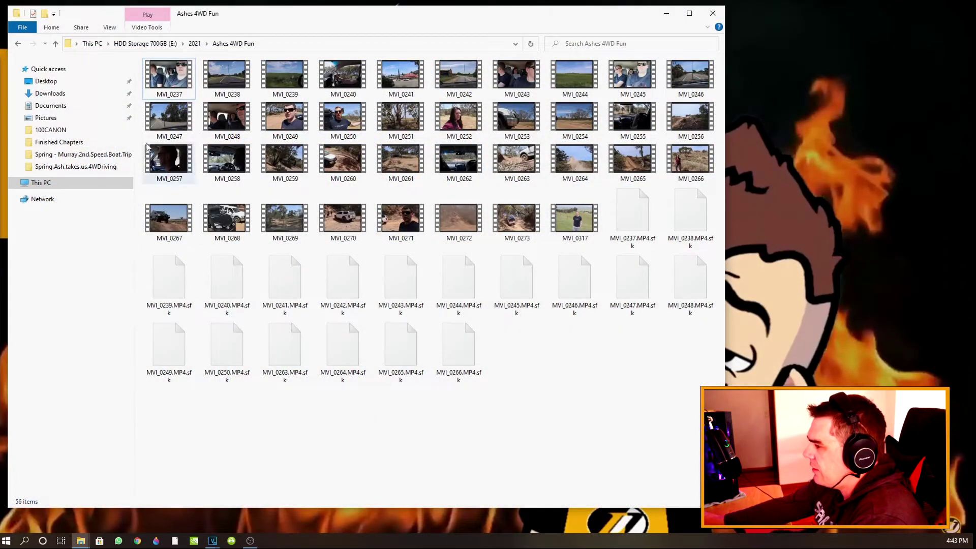
pyautogui.moveTo(138, 64); pyautogui.dragTo(685, 235)
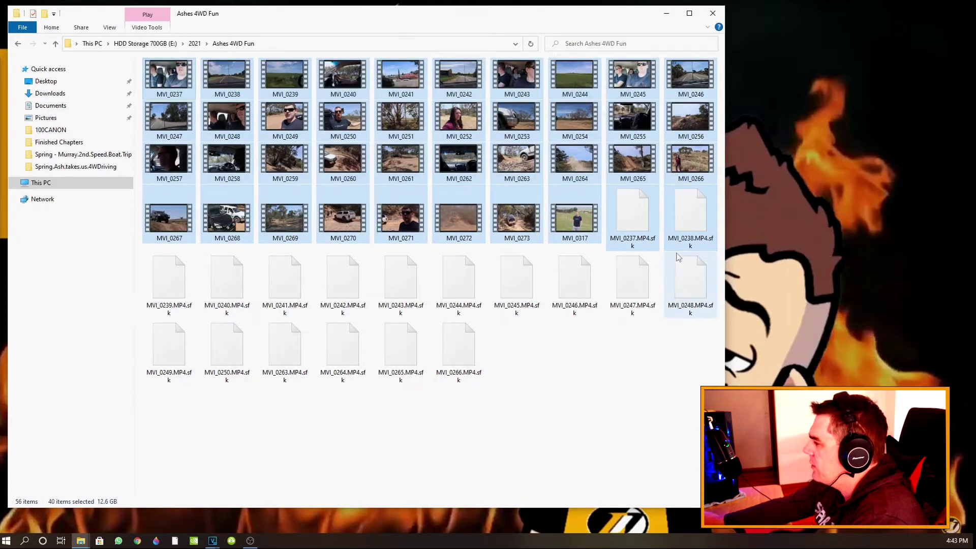
pyautogui.keyDown('ctrl'); pyautogui.click(633, 213); pyautogui.keyUp('ctrl')
pyautogui.keyDown('ctrl'); pyautogui.click(701, 226); pyautogui.keyUp('ctrl')
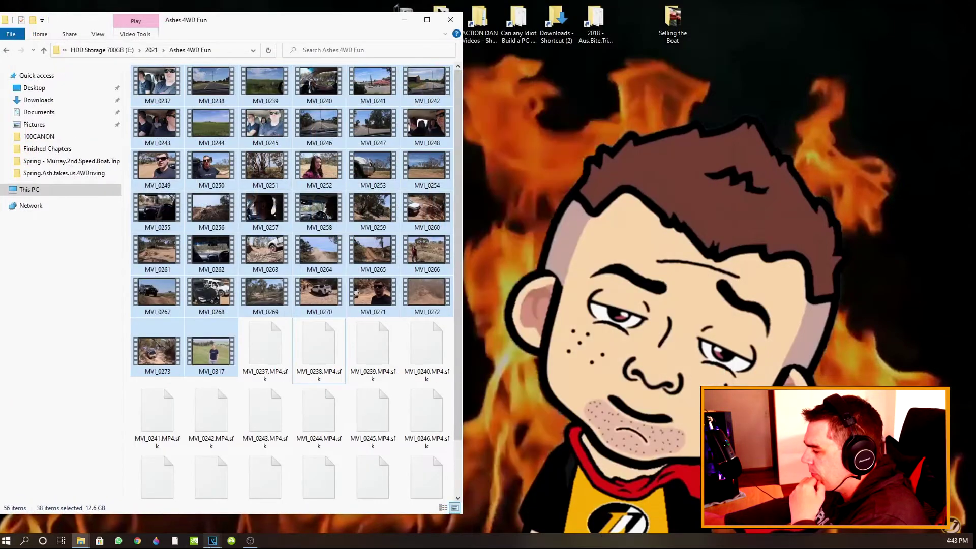
# Switch to the empty VEGAS Pro project and shrink and move its window so it sits beside the File Explorer window
pyautogui.moveTo(212, 540)
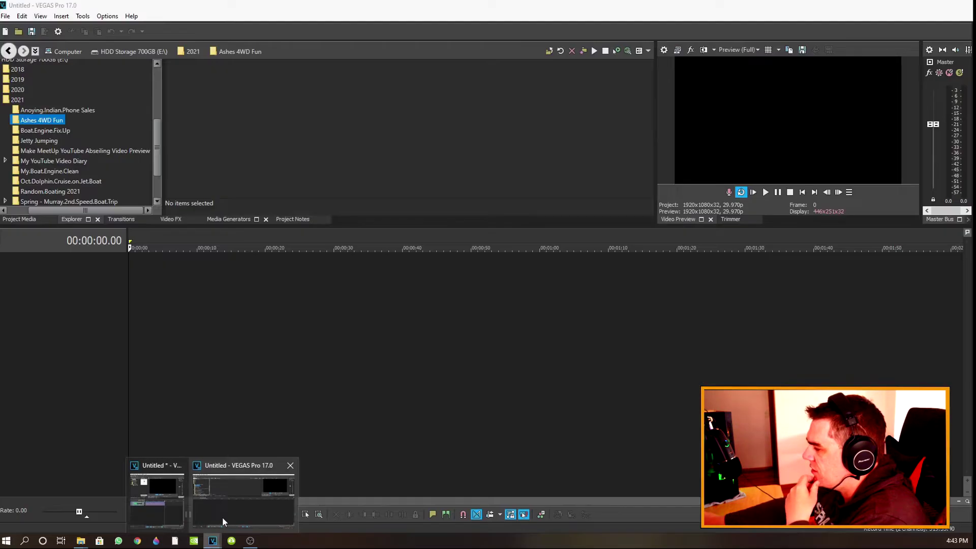
pyautogui.click(223, 521)
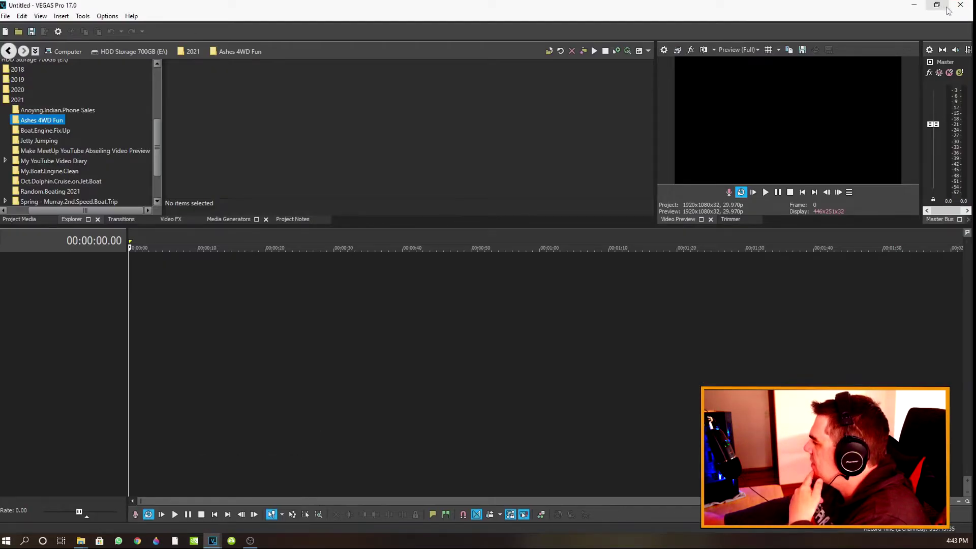
pyautogui.click(937, 5)
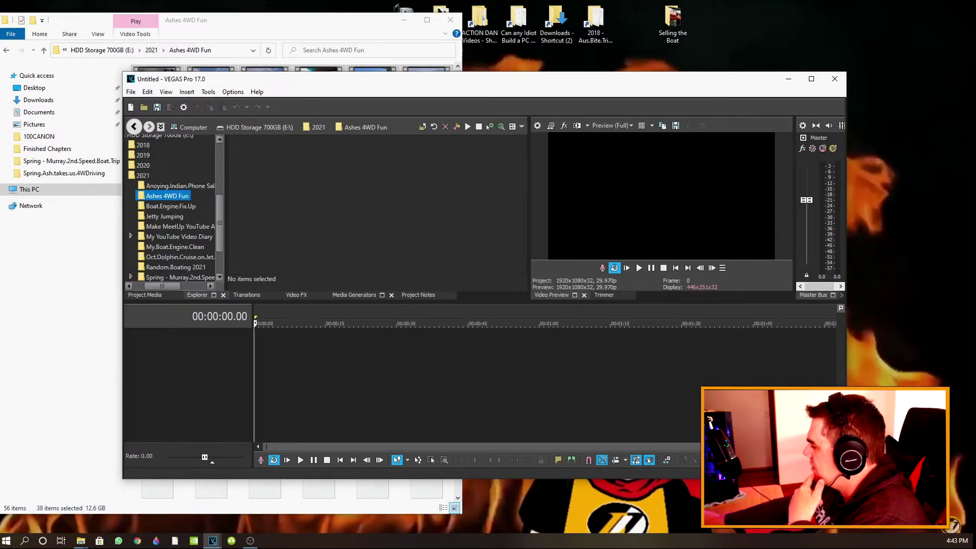
pyautogui.moveTo(846, 479); pyautogui.dragTo(665, 512)
pyautogui.moveTo(538, 87); pyautogui.dragTo(548, 23)
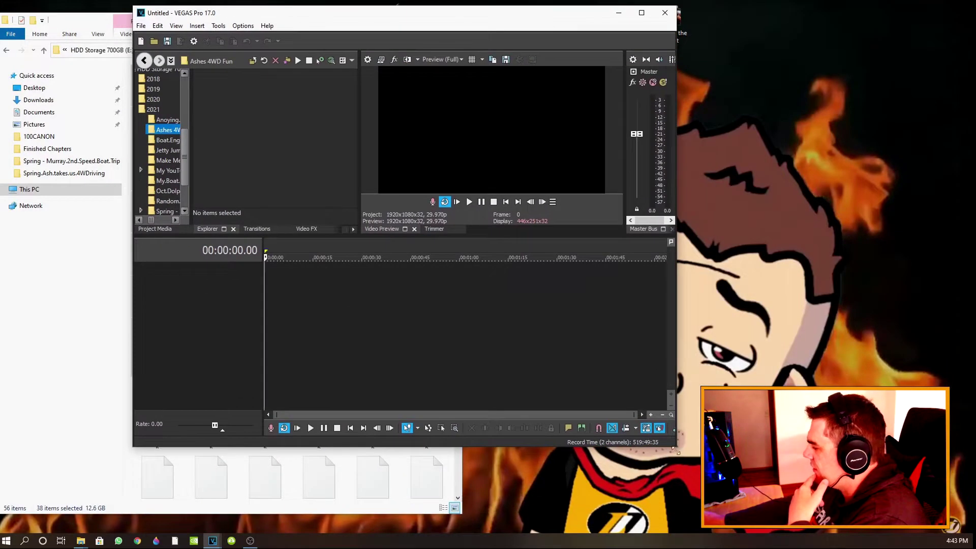
pyautogui.moveTo(651, 452); pyautogui.dragTo(522, 536)
pyautogui.moveTo(401, 23); pyautogui.dragTo(770, 22)
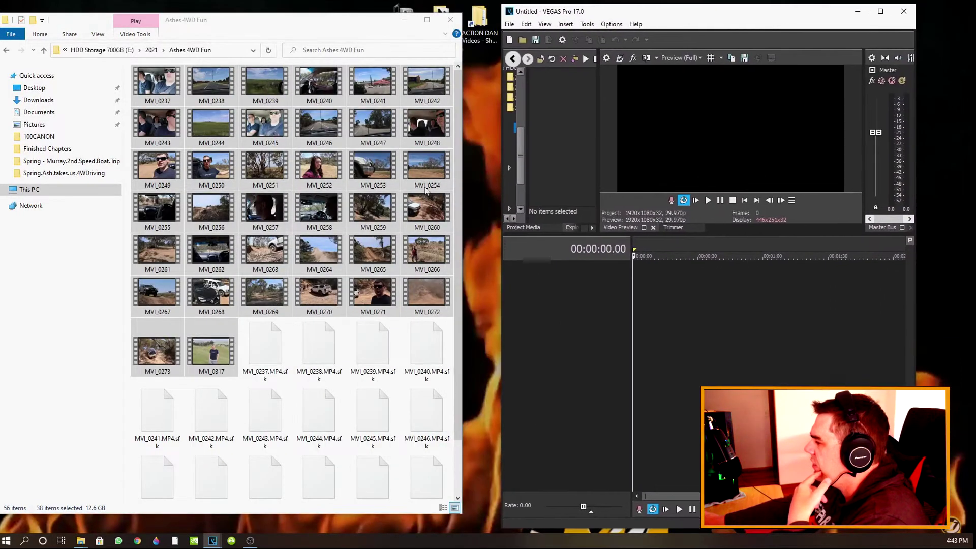
# Add the selected clips from File Explorer to the timeline at about 1:10 and match the project video settings to the media
pyautogui.moveTo(161, 95); pyautogui.dragTo(882, 18)
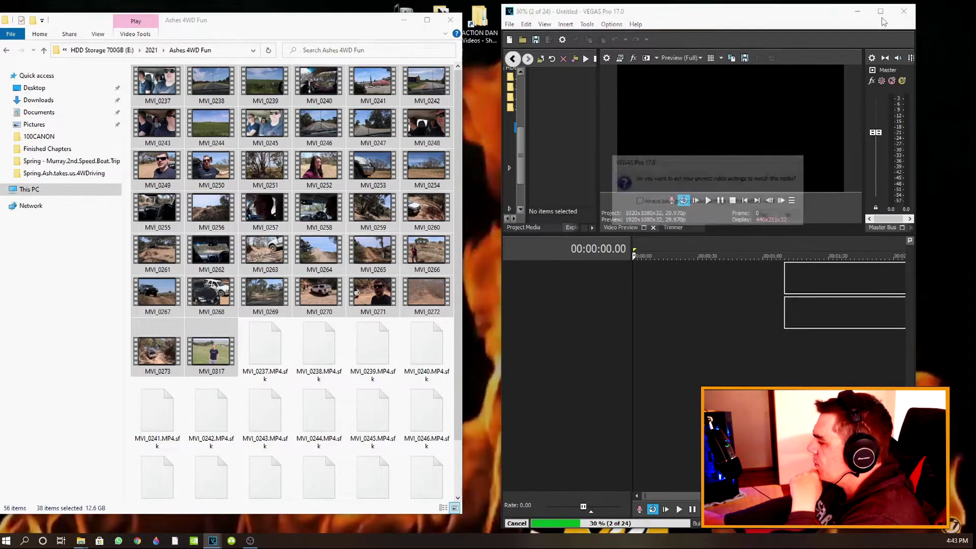
pyautogui.click(763, 216)
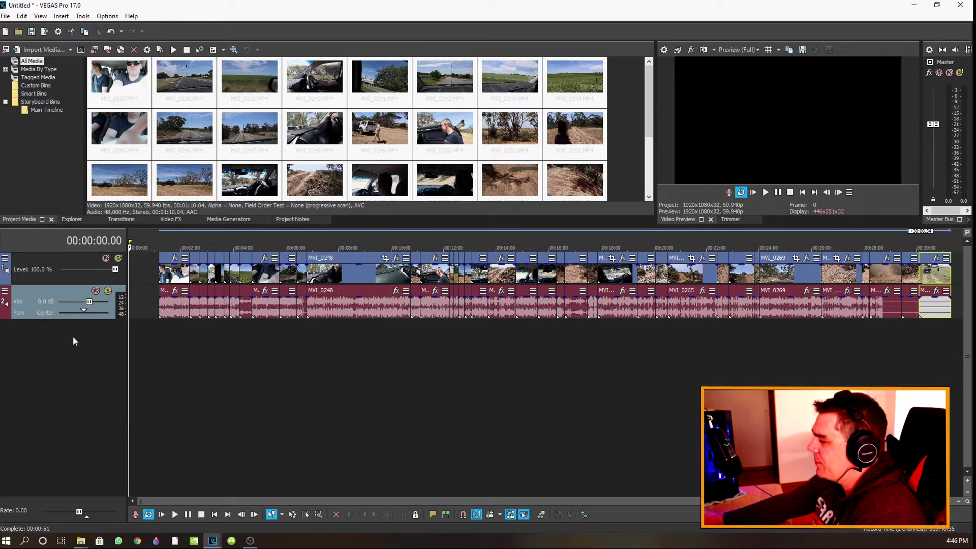
# Insert an audio track and place "Basixx - We Came To Party" from the Motivational.Relaxed music folder on it at 00:04:25.53
pyautogui.rightClick(99, 339)
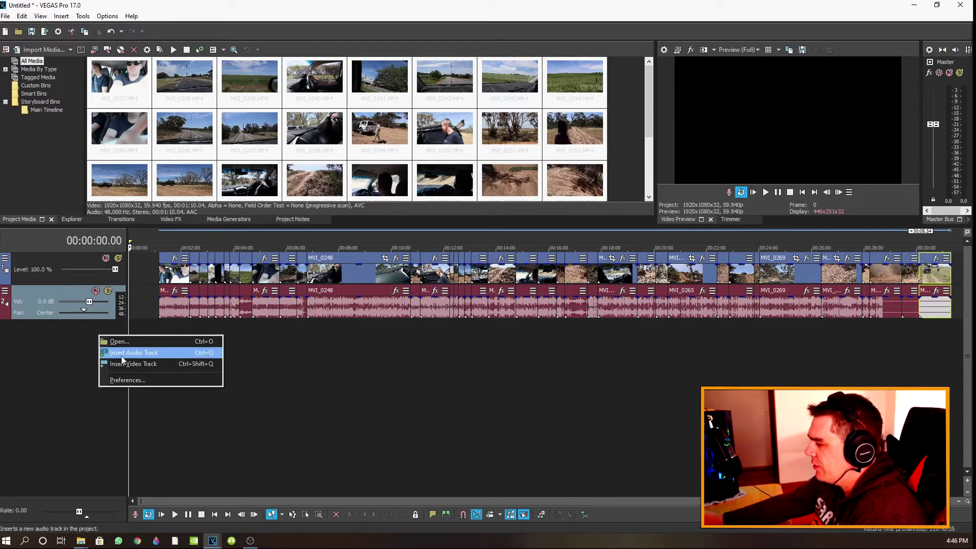
pyautogui.click(122, 356)
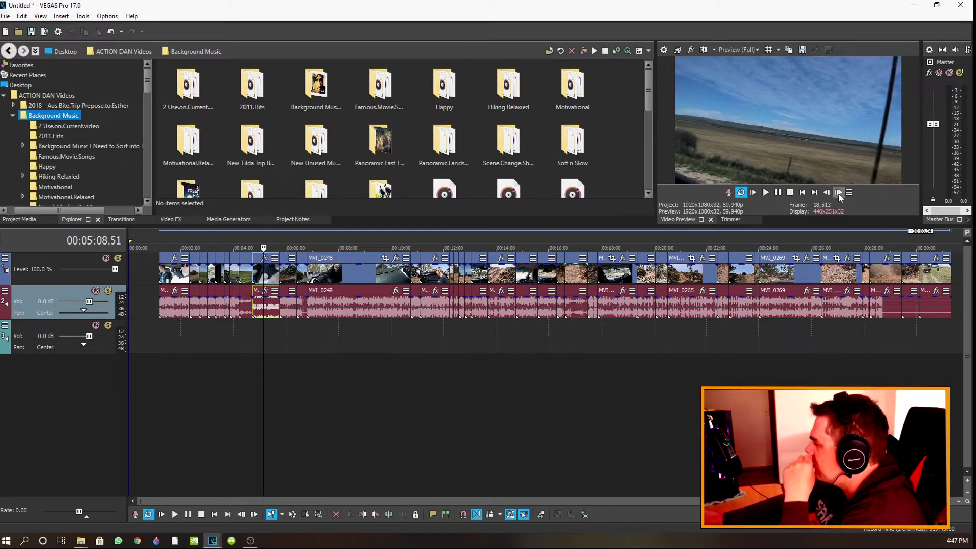
pyautogui.click(246, 238)
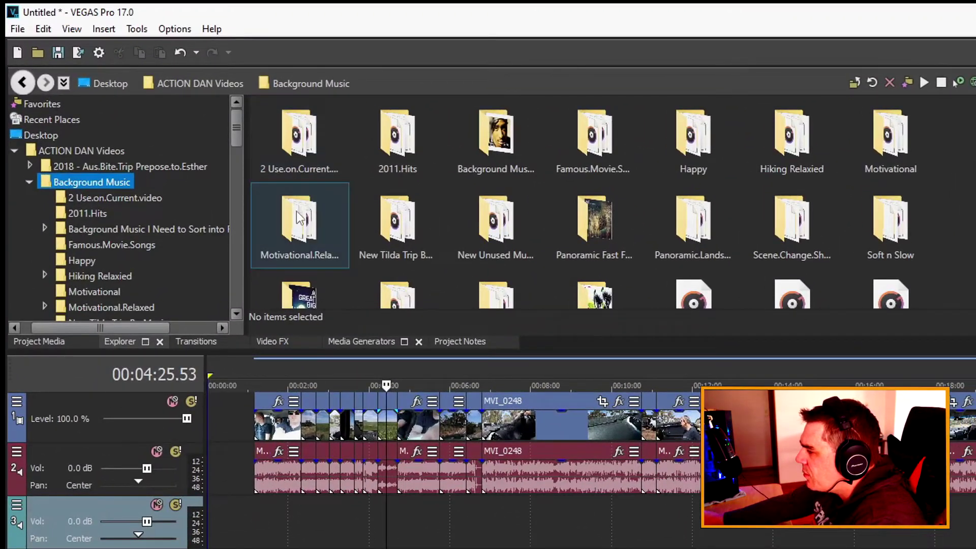
pyautogui.doubleClick(206, 151)
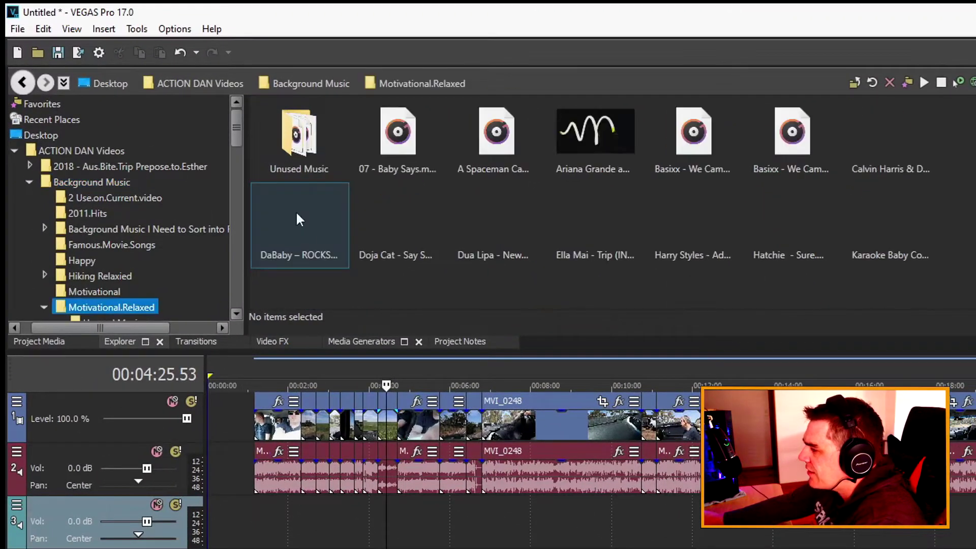
pyautogui.moveTo(692, 144); pyautogui.dragTo(396, 530)
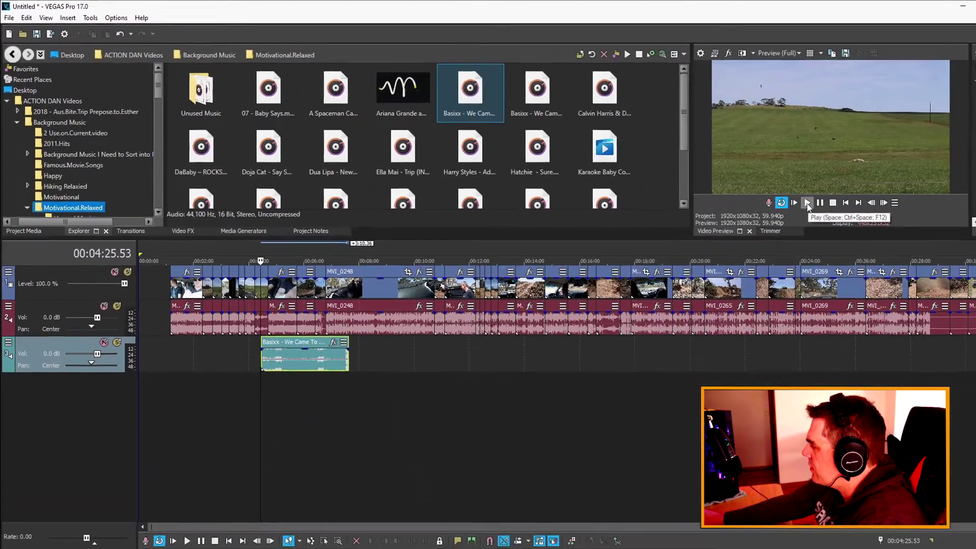
# Play the timeline from the start of the music clip to hear it against the video
pyautogui.click(769, 194)
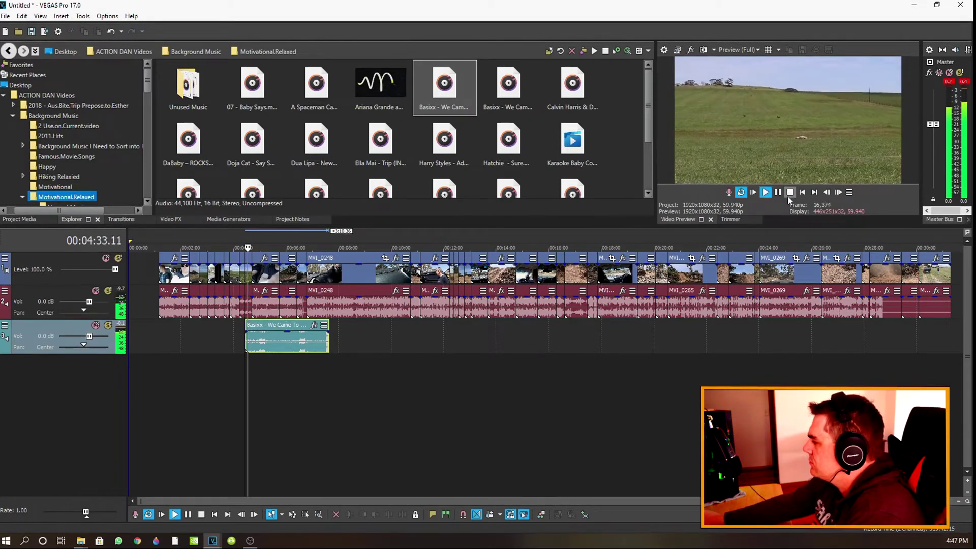
pyautogui.click(778, 192)
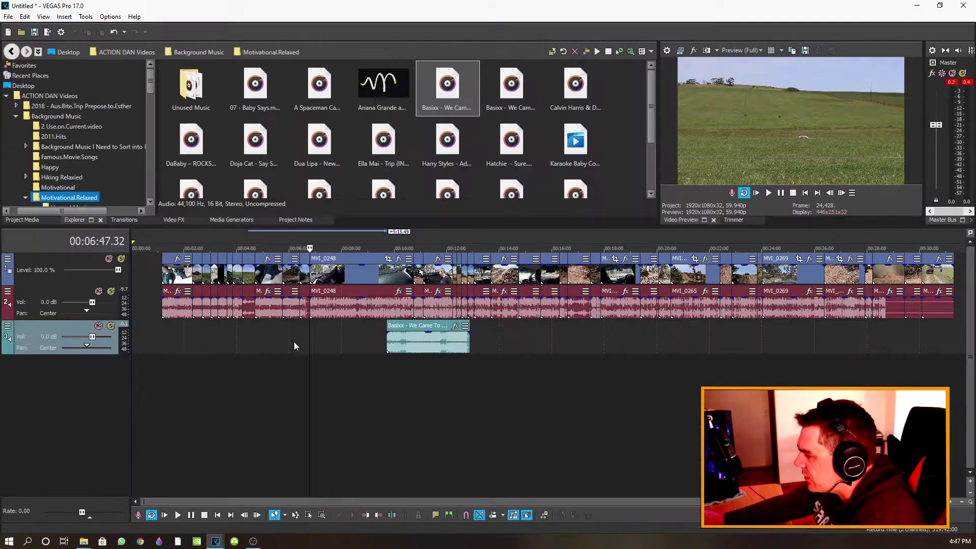
# Move the Basixx music clip to start at 00:03:46.28 and play the timeline from there
pyautogui.click(210, 341)
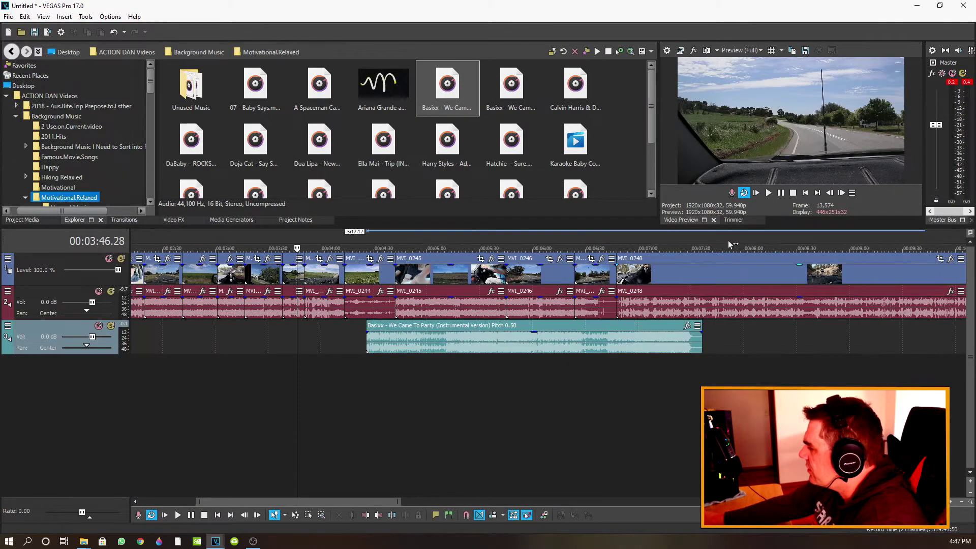
pyautogui.moveTo(420, 329); pyautogui.dragTo(352, 335)
pyautogui.click(769, 193)
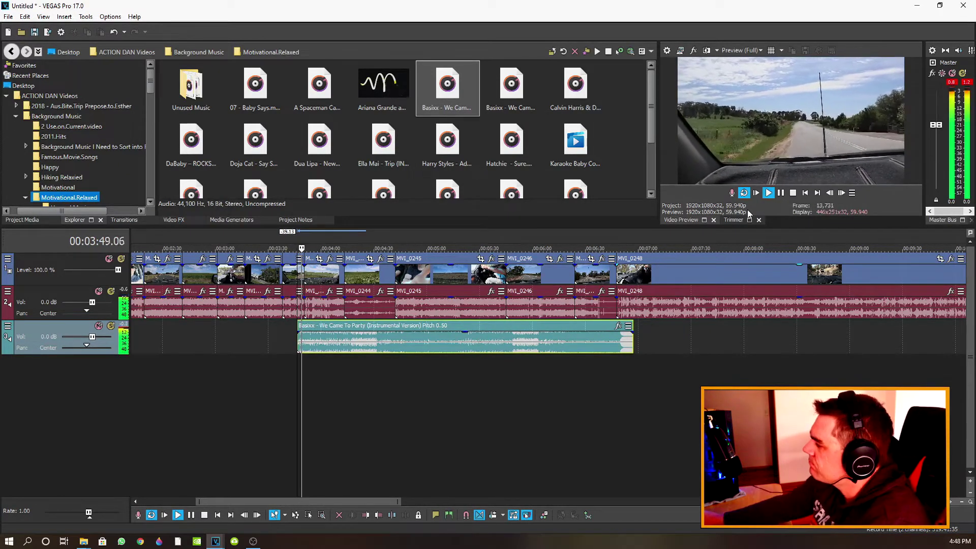
pyautogui.press('space')
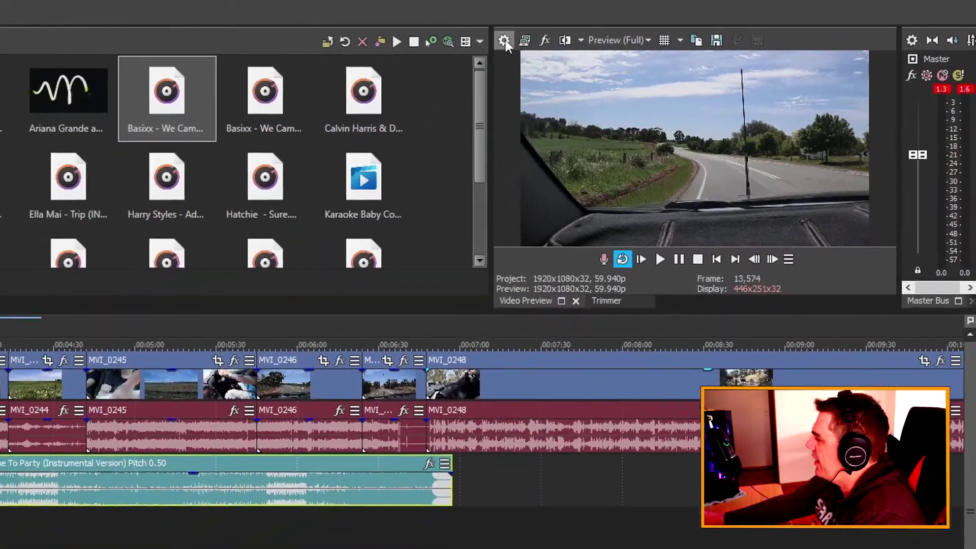
# Apply the "Best 1080p 30fps" template in the project's video properties
pyautogui.click(406, 34)
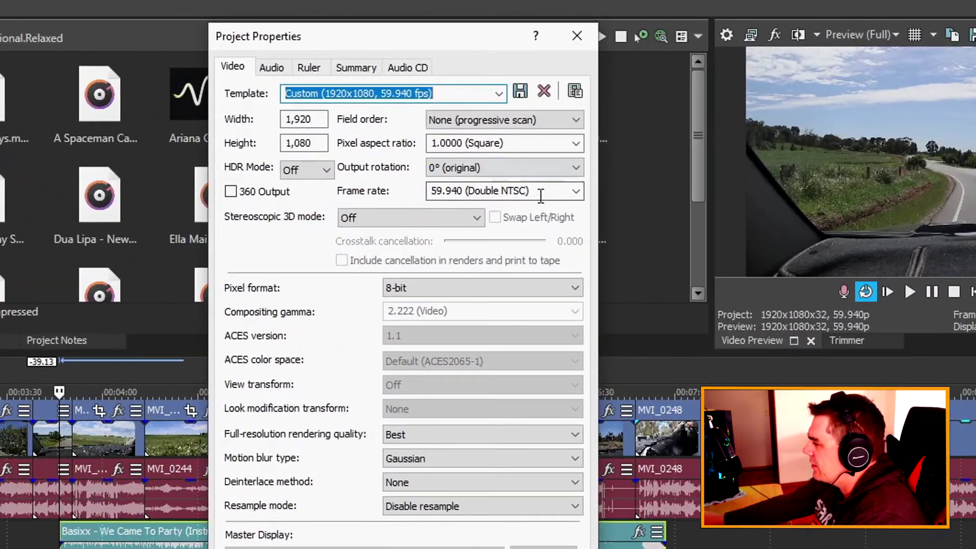
pyautogui.click(500, 167)
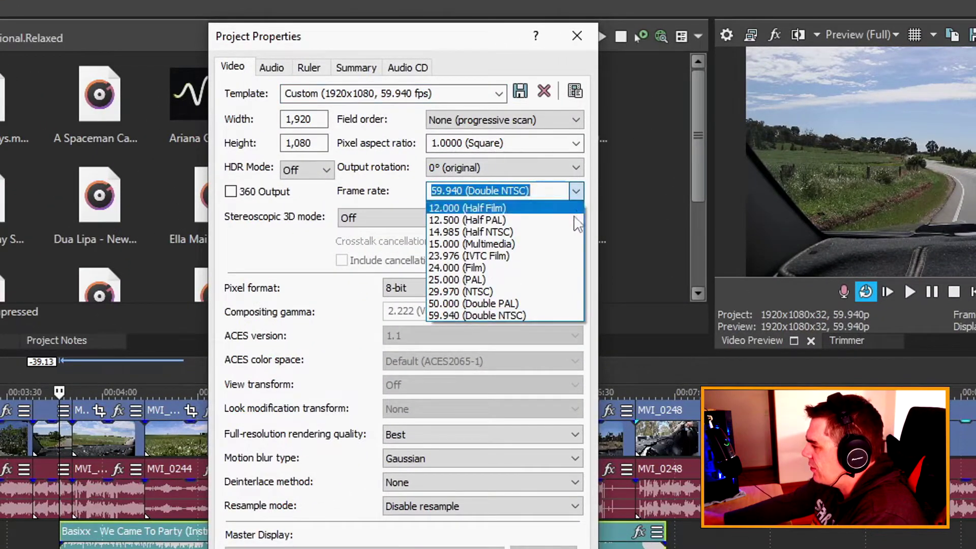
pyautogui.click(499, 93)
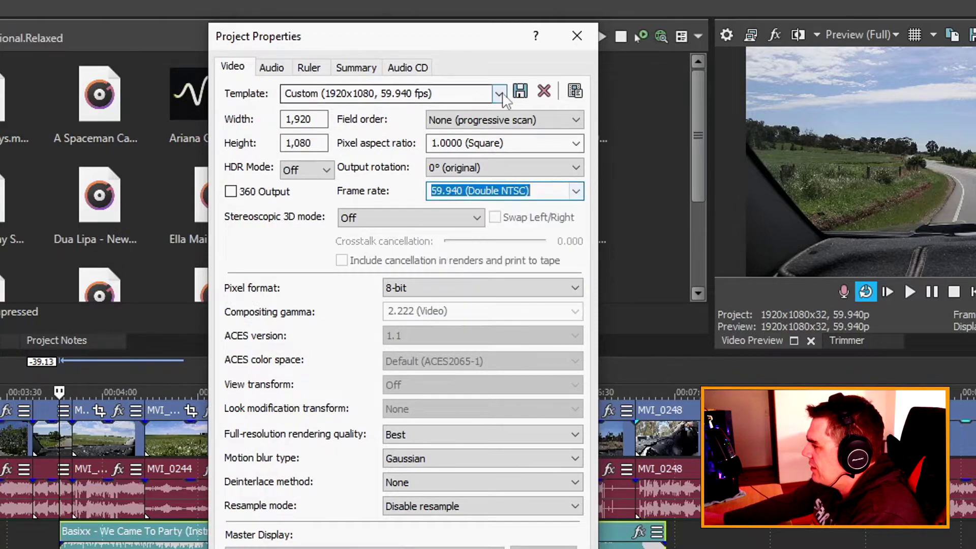
pyautogui.click(499, 93)
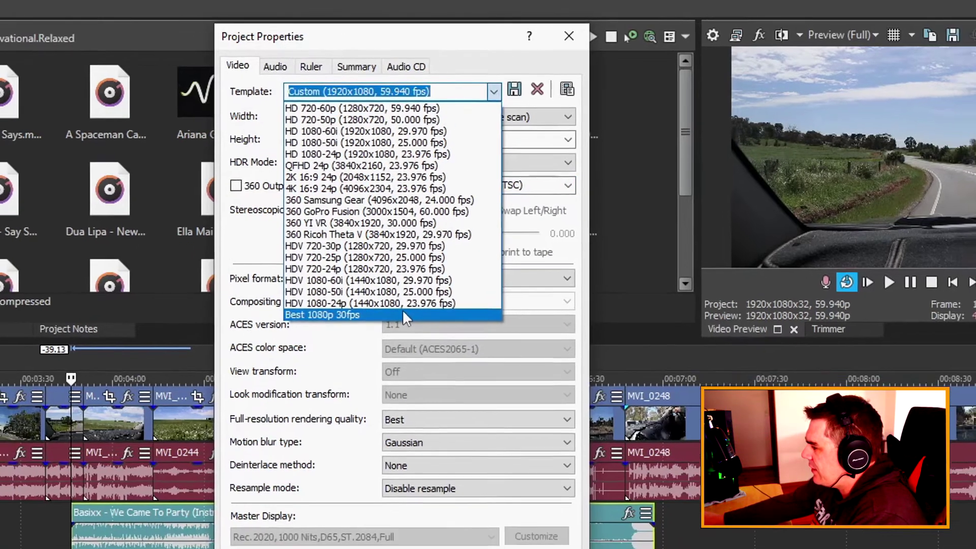
pyautogui.click(321, 325)
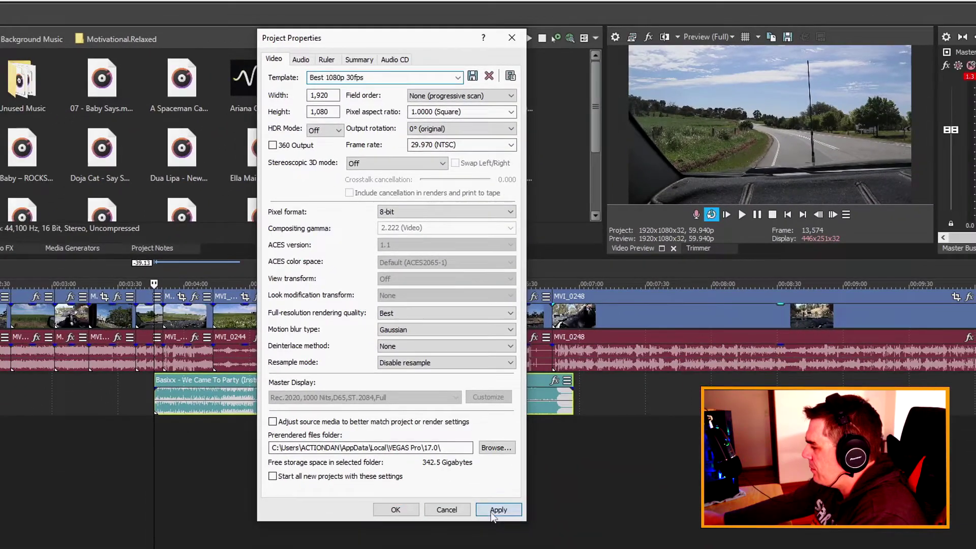
pyautogui.click(392, 508)
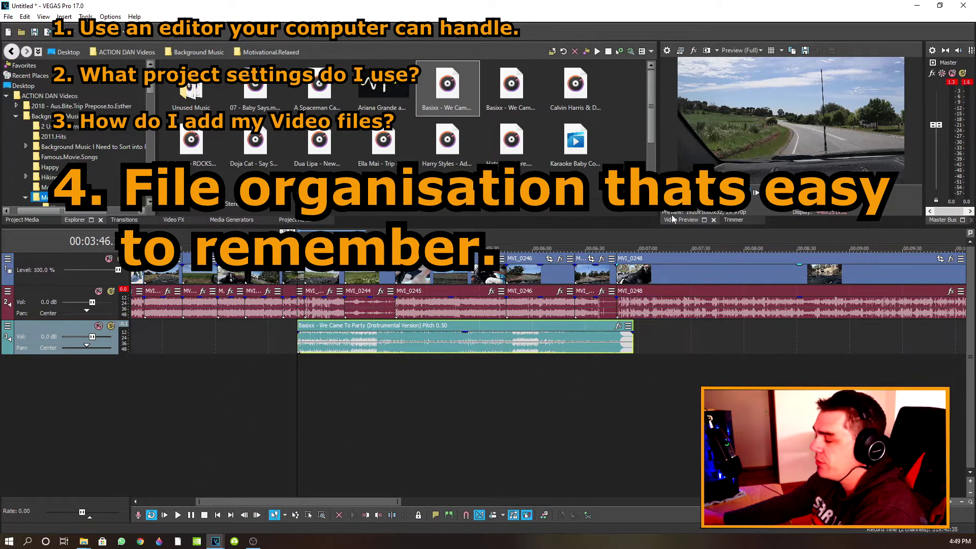
# Minimize VEGAS Pro and create a new folder named "My VIDEO Projects" on the desktop
pyautogui.click(917, 6)
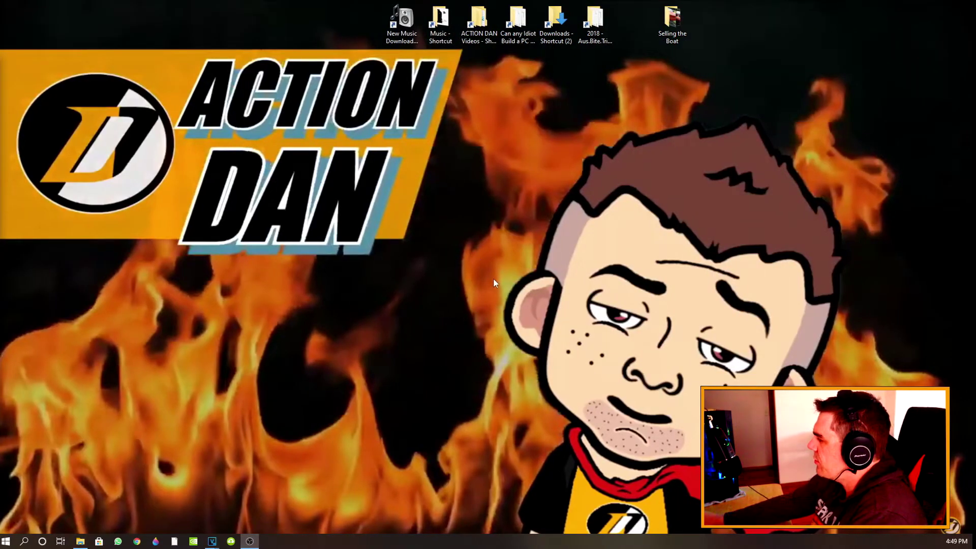
pyautogui.rightClick(456, 240)
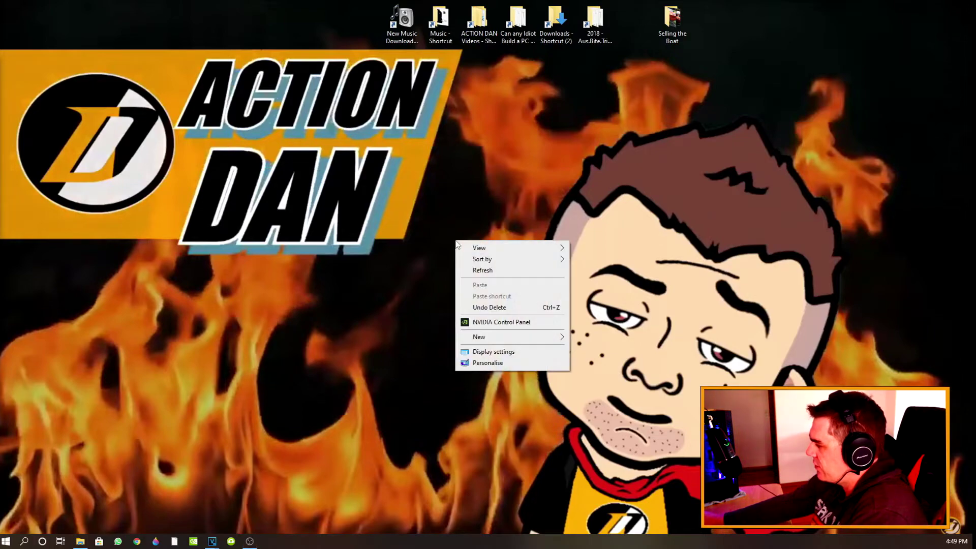
pyautogui.moveTo(512, 338)
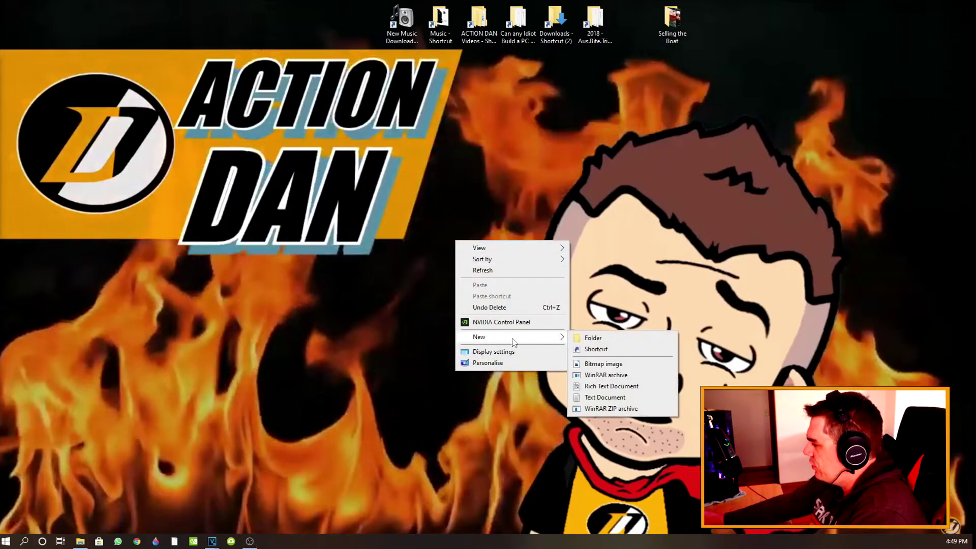
pyautogui.click(591, 337)
pyautogui.write('My Vi')
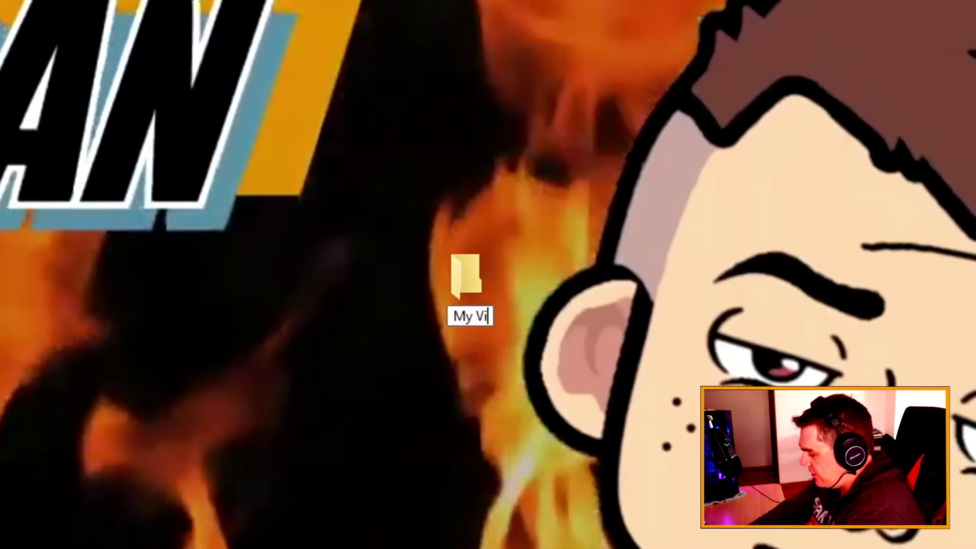
pyautogui.press('BackSpace')
pyautogui.write('VIDEO Projects')
pyautogui.press('Return')
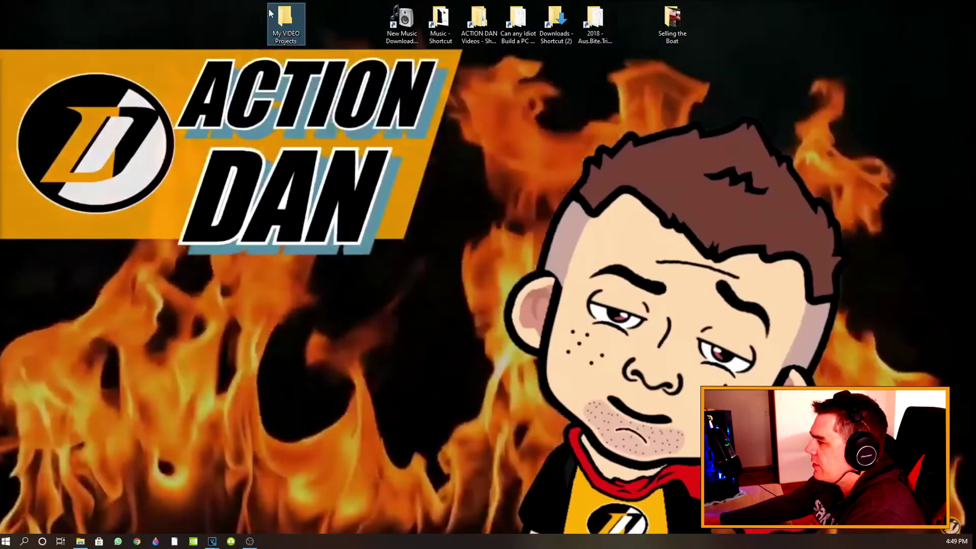
# Create a subfolder named "My 2021 4WD Trip" inside My VIDEO Projects and close the folder window
pyautogui.doubleClick(286, 23)
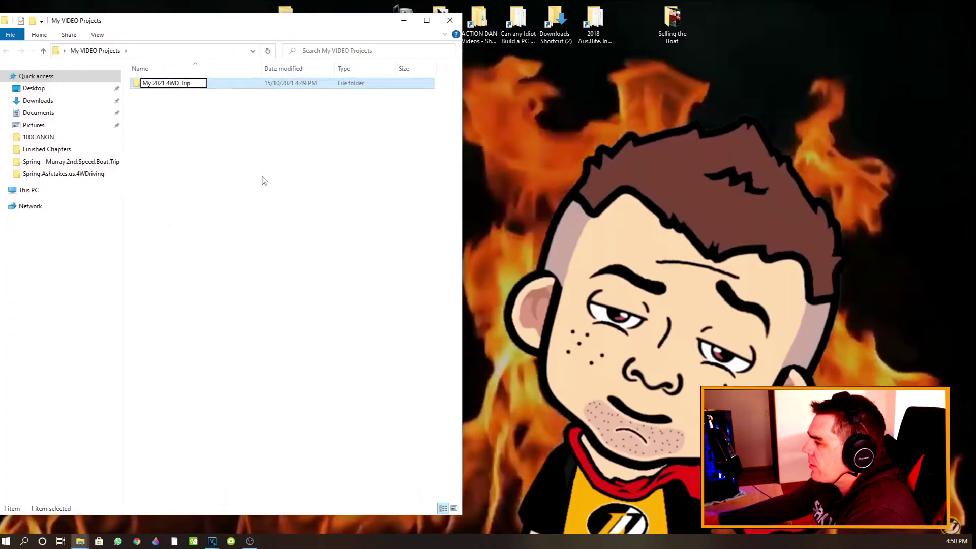
pyautogui.click(264, 180)
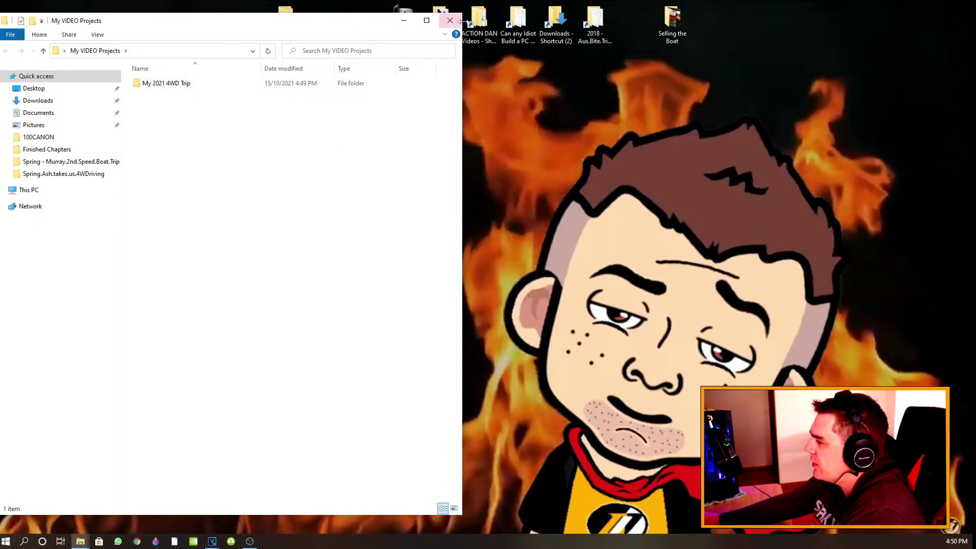
pyautogui.click(456, 22)
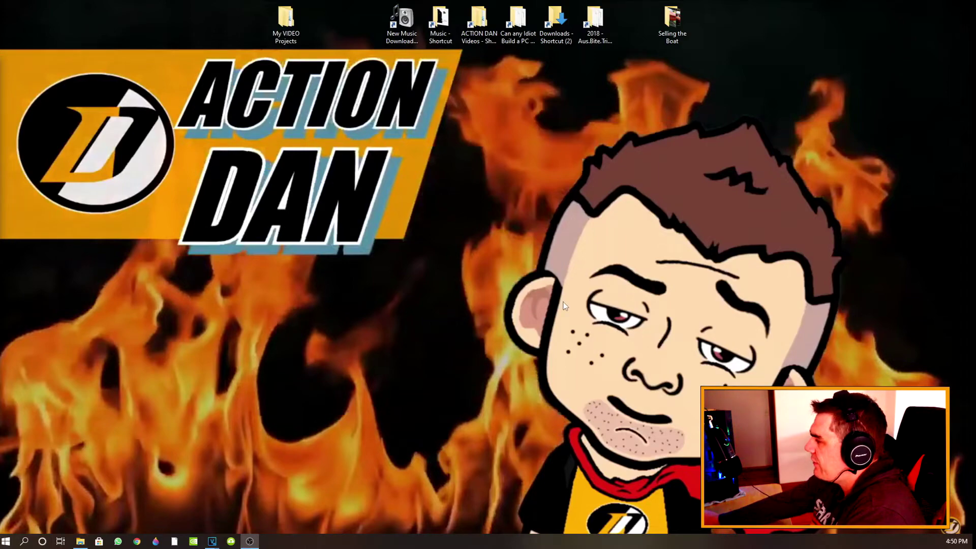
# Look inside the My 2021 4WD Trip subfolder of My VIDEO Projects, go back, and close the window
pyautogui.doubleClick(285, 18)
pyautogui.doubleClick(152, 86)
pyautogui.click(6, 51)
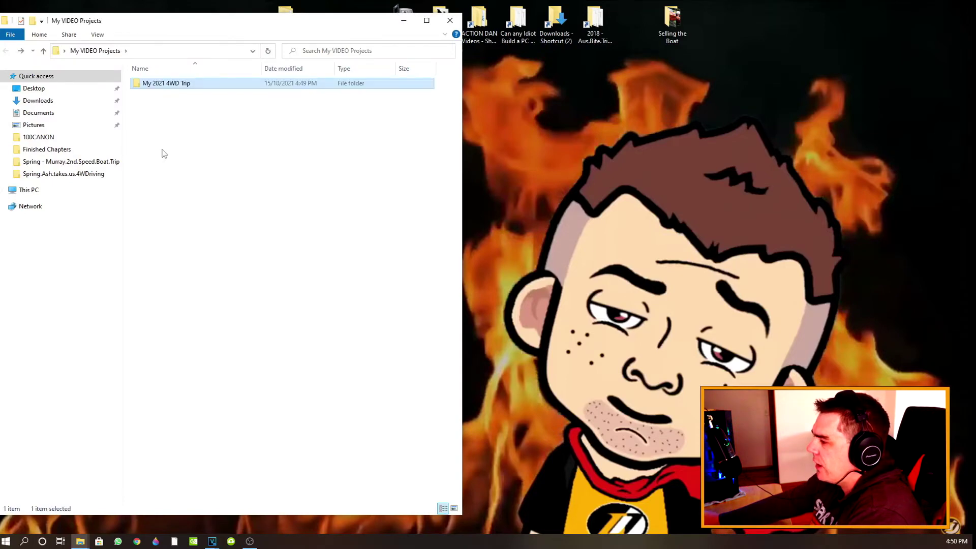
pyautogui.click(450, 20)
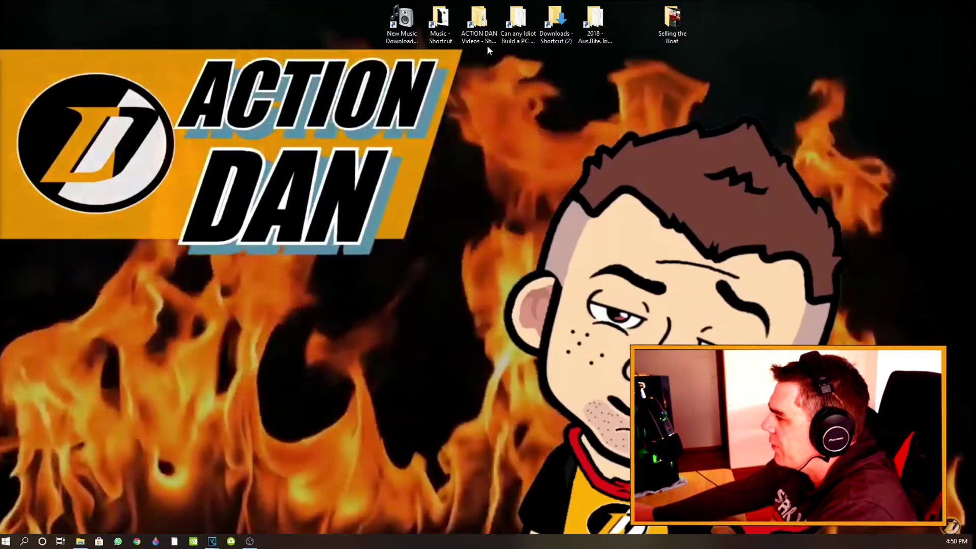
# Browse Scene Change Short Vids in the ACTION DAN Videos folder, including its Actin.Dan.Intro.Video subfolder
pyautogui.doubleClick(487, 43)
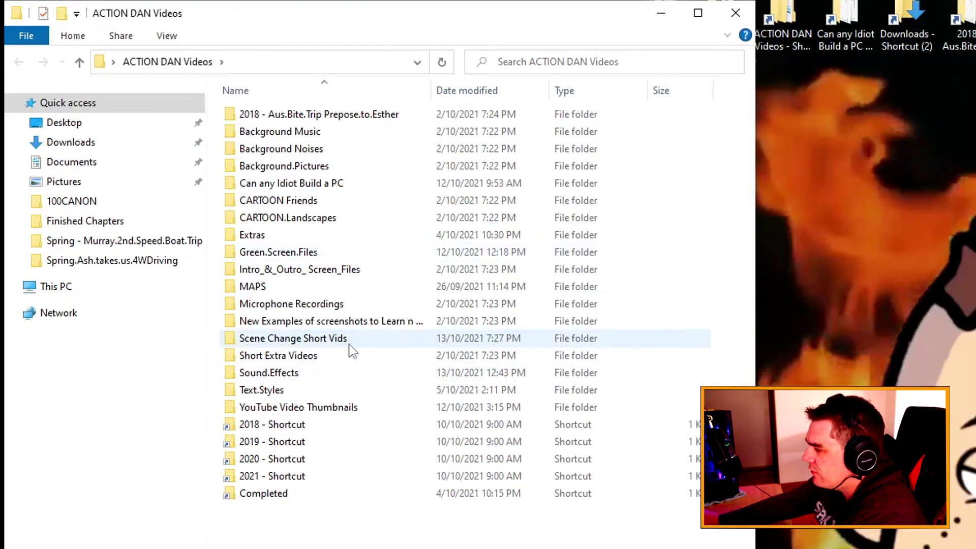
pyautogui.doubleClick(329, 340)
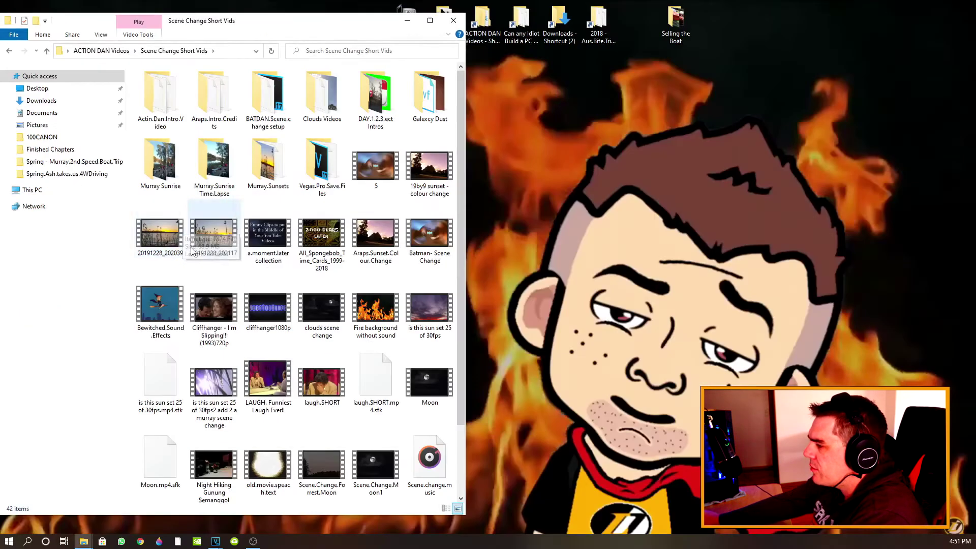
pyautogui.doubleClick(159, 100)
pyautogui.click(229, 194)
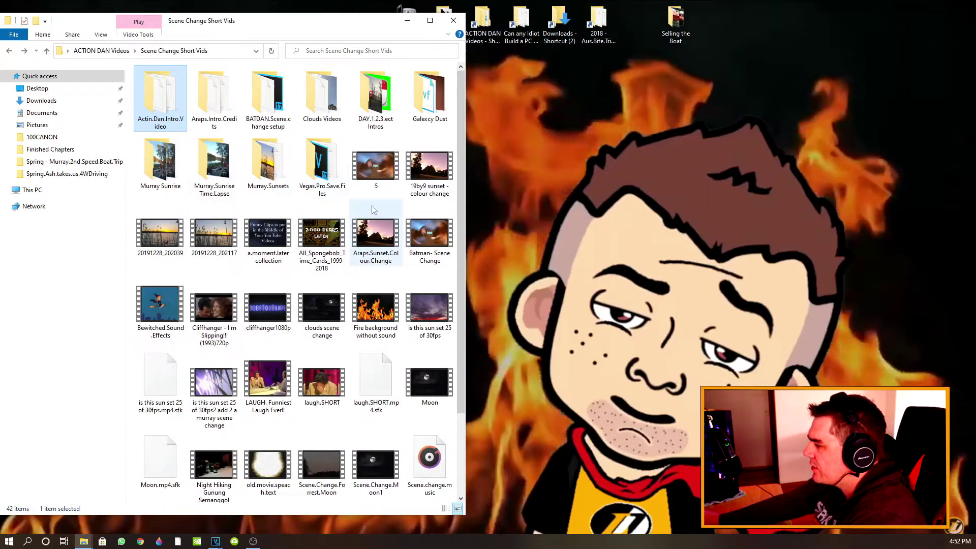
# Preview the video clip "5" from Scene Change Short Vids, close the player, and return to the desktop
pyautogui.doubleClick(376, 165)
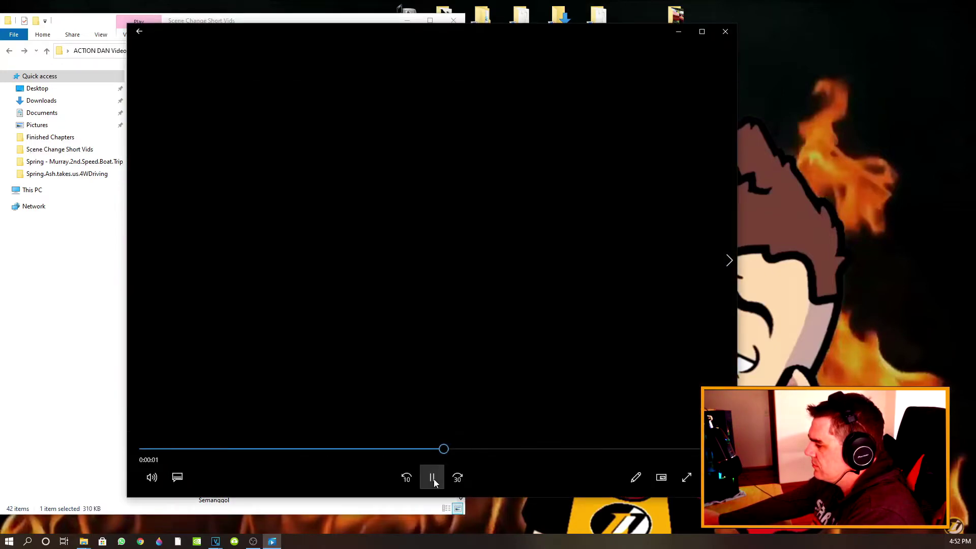
pyautogui.click(433, 478)
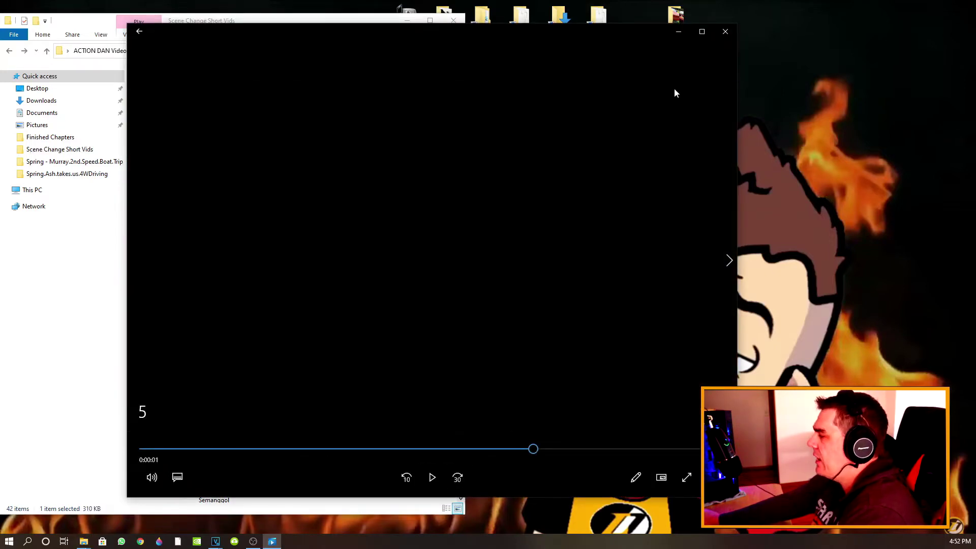
pyautogui.click(725, 31)
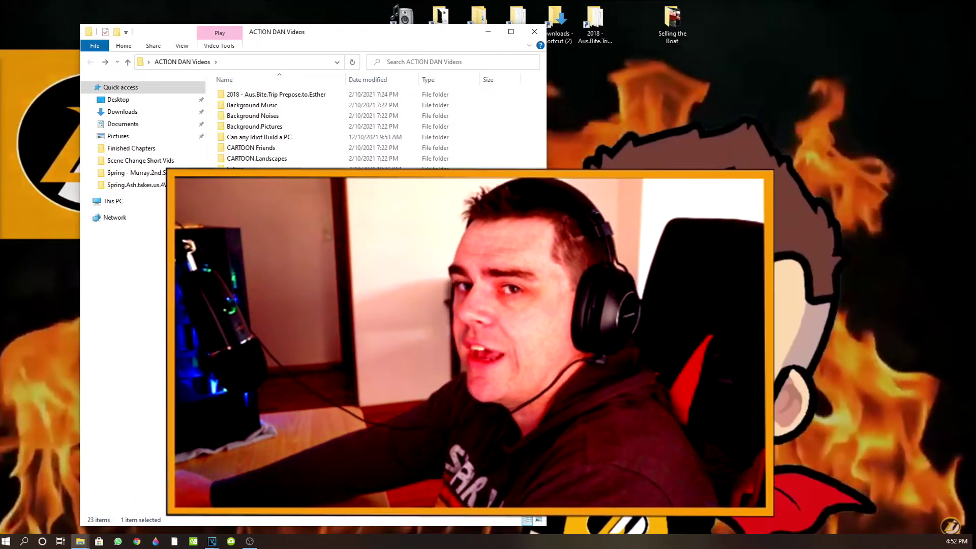
pyautogui.click(528, 46)
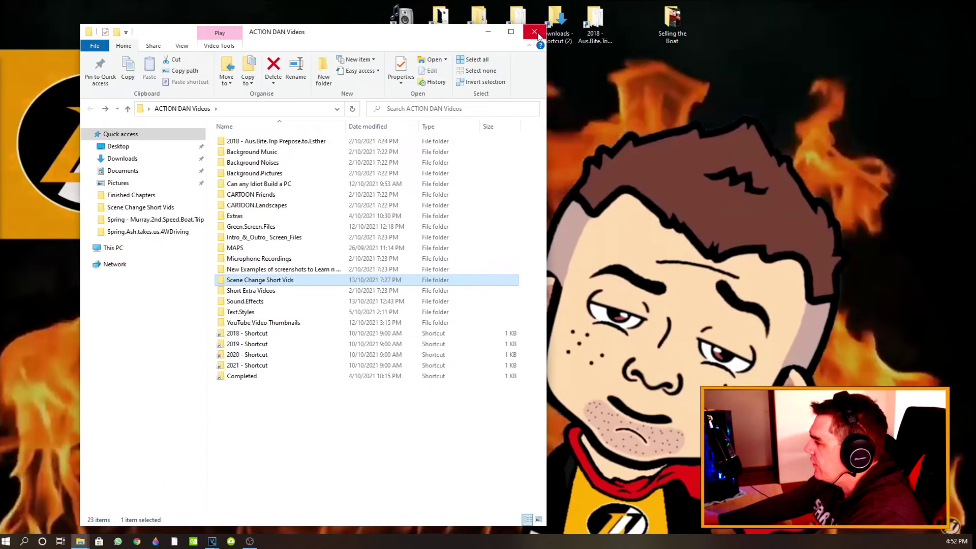
pyautogui.press('super+d')
# Switch to VEGAS Pro, delete the Basixx music clip from the timeline, and undo the deletion
pyautogui.moveTo(213, 542)
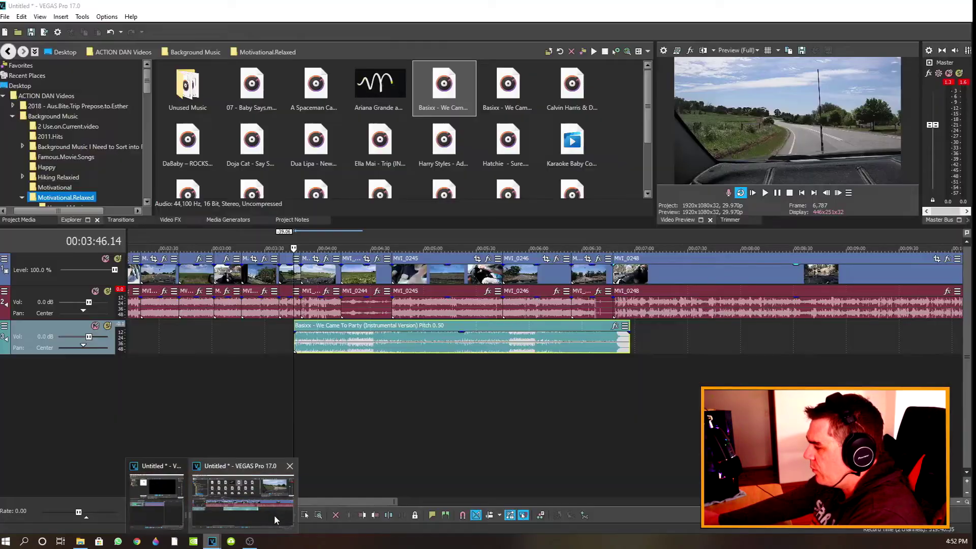
pyautogui.click(273, 514)
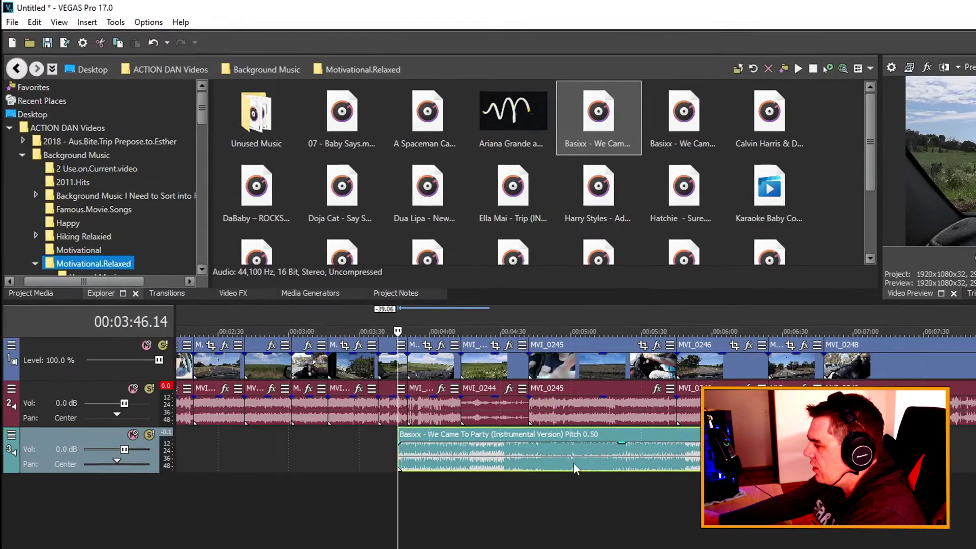
pyautogui.rightClick(490, 396)
pyautogui.click(635, 388)
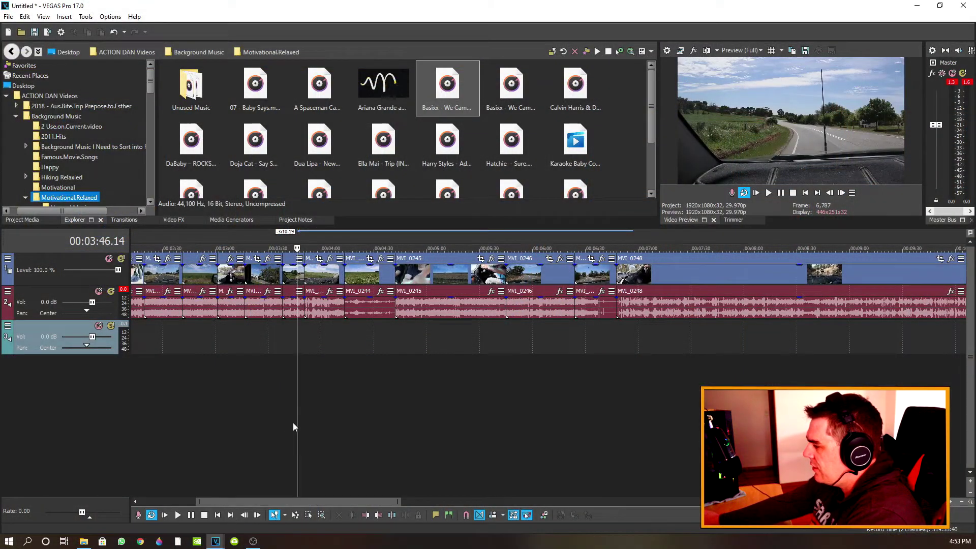
pyautogui.click(104, 33)
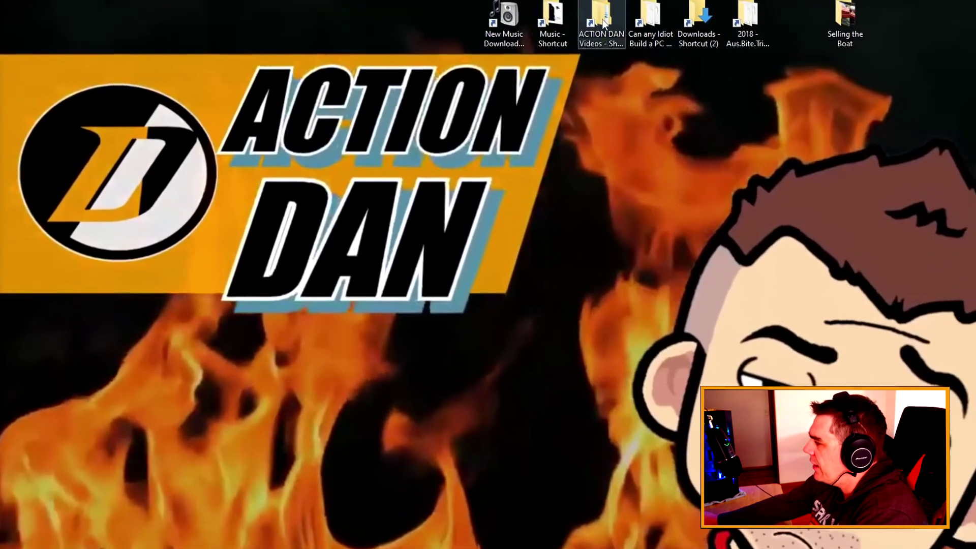
# Move MVI_0245 from the Ashes 4WD Fun folder, reached through the 2021 shortcut in ACTION DAN Videos, to the desktop
pyautogui.doubleClick(529, 20)
pyautogui.doubleClick(326, 470)
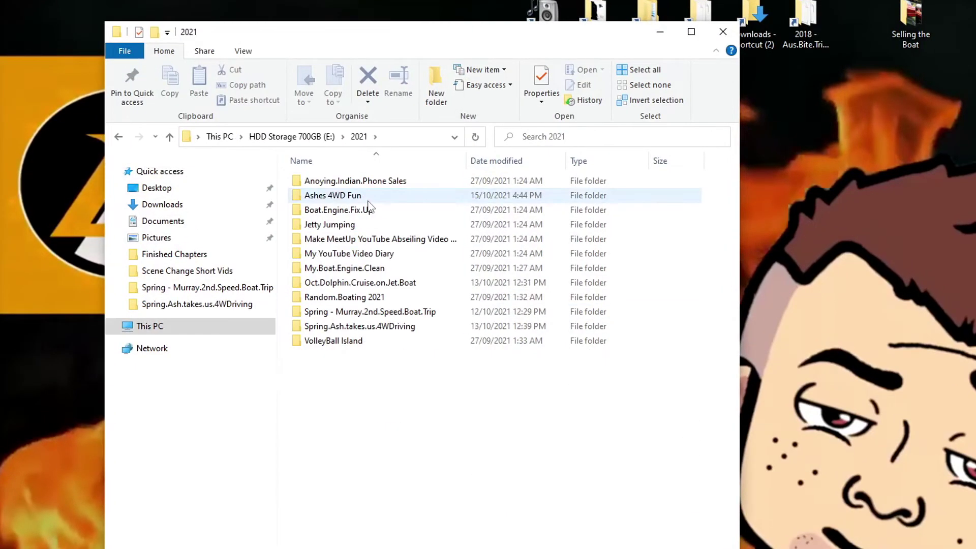
pyautogui.doubleClick(357, 196)
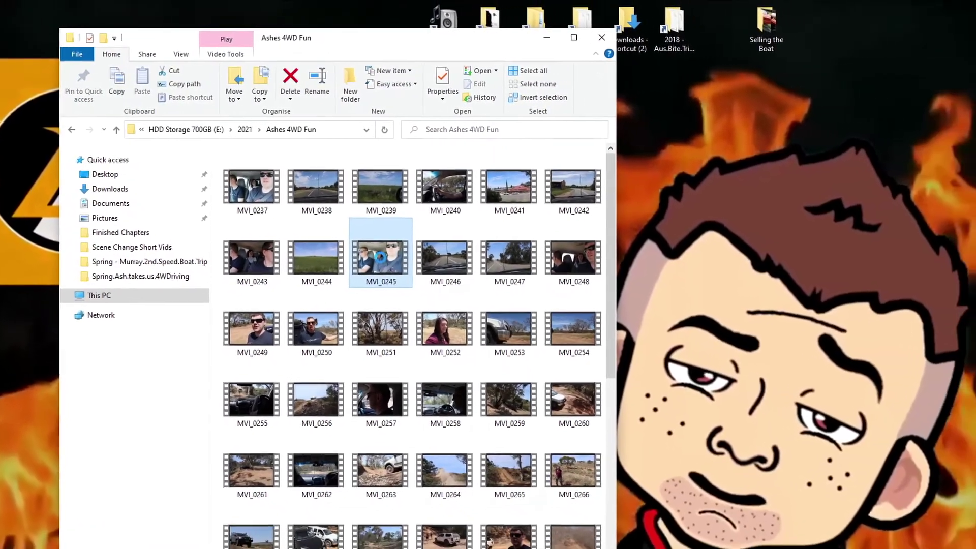
pyautogui.rightClick(462, 287)
pyautogui.click(384, 423)
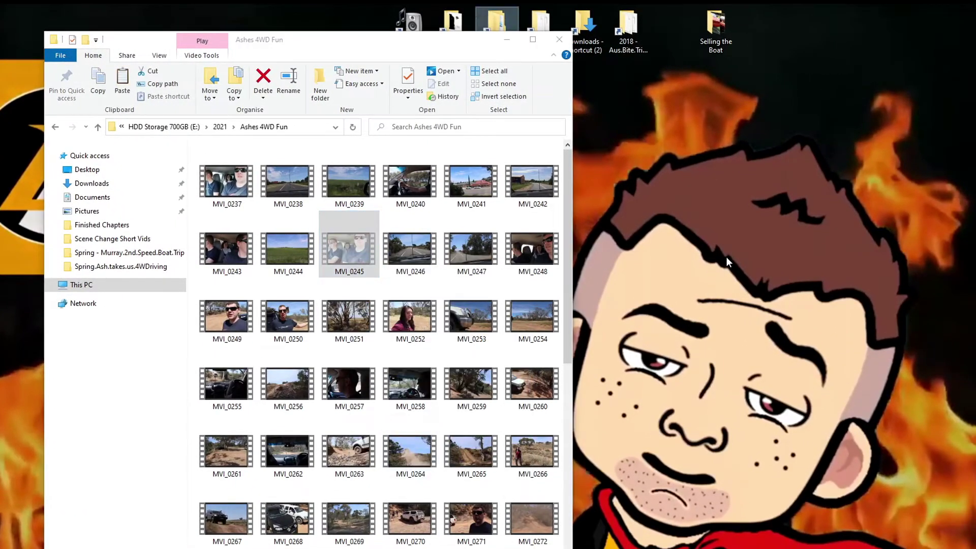
pyautogui.rightClick(742, 261)
pyautogui.click(754, 308)
pyautogui.moveTo(495, 143); pyautogui.dragTo(750, 114)
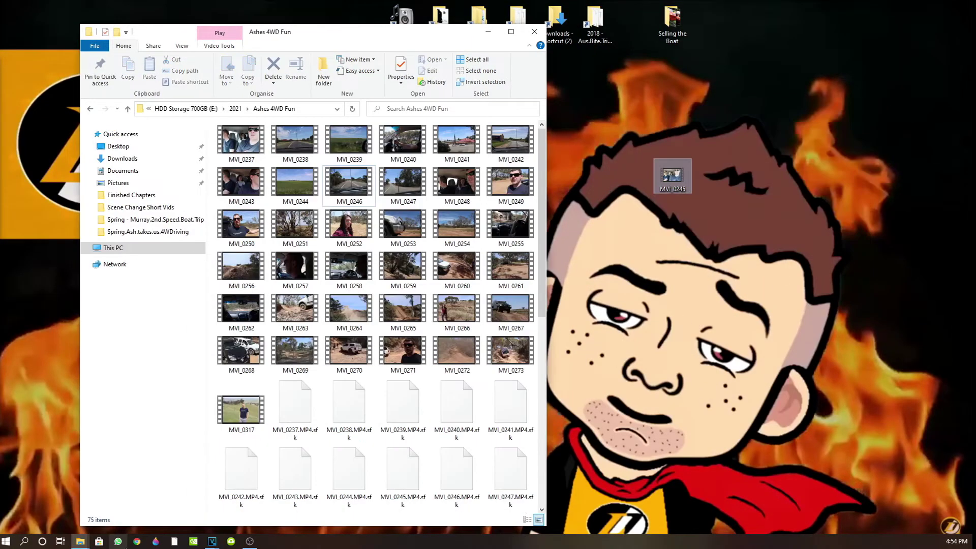
# Check the VEGAS Pro timeline that uses MVI_0245, the contents of the Ashes 4WD Fun folder, and the earlier timeline clips
pyautogui.moveTo(213, 543)
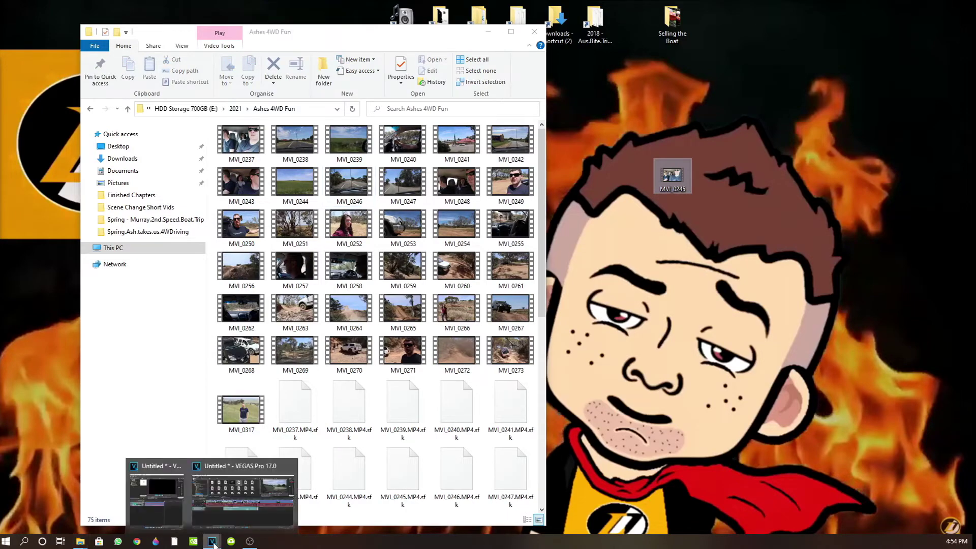
pyautogui.click(255, 483)
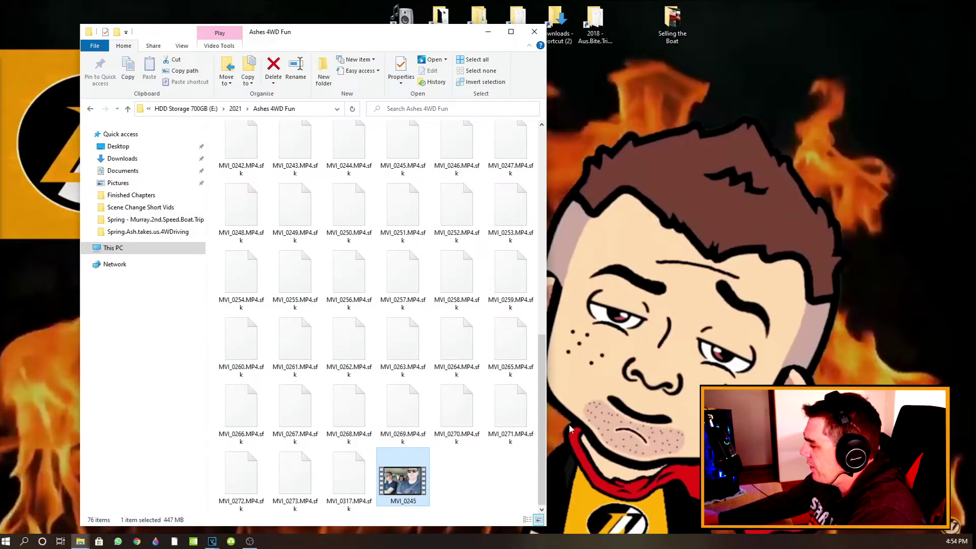
pyautogui.moveTo(540, 421); pyautogui.dragTo(554, 158)
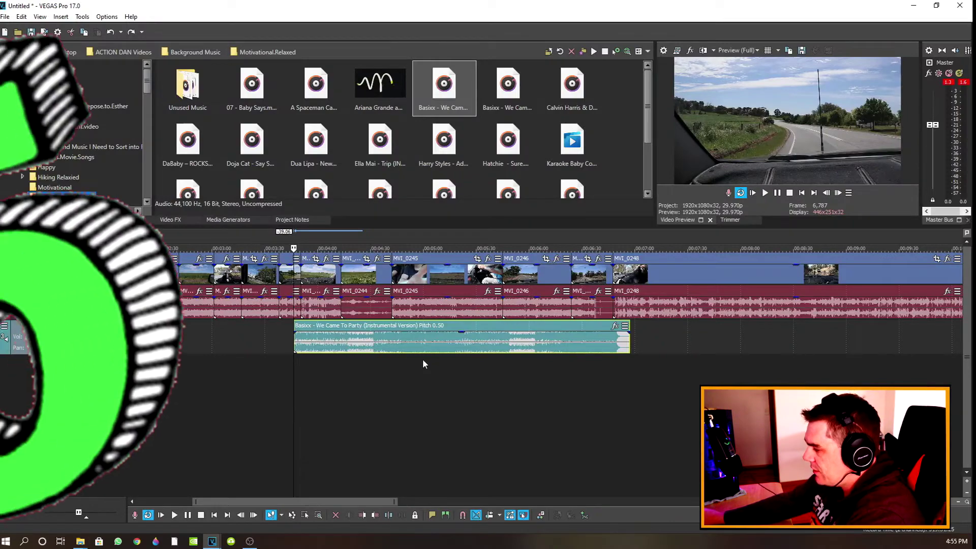
pyautogui.moveTo(355, 504); pyautogui.dragTo(315, 507)
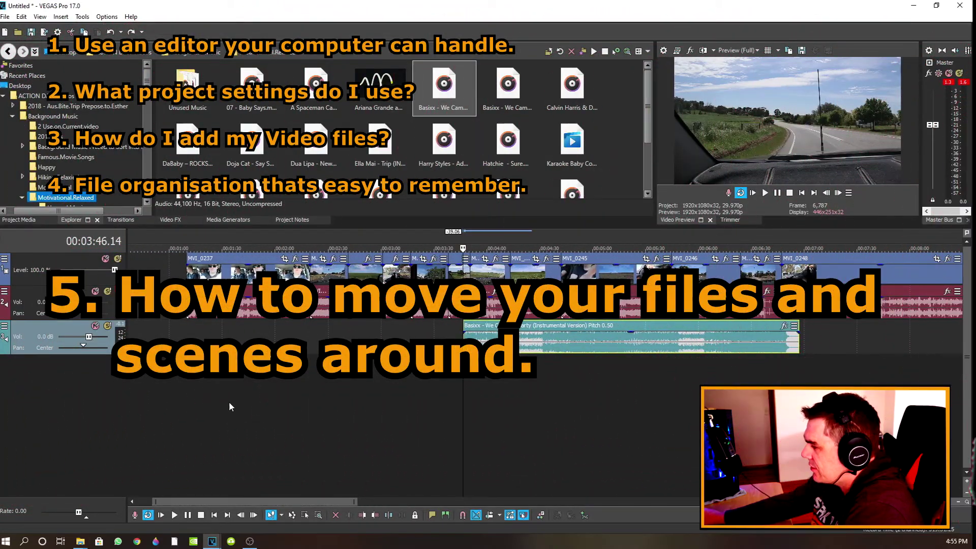
# Play the opening of the MVI_0237 clip from its start on the timeline and pause playback
pyautogui.click(536, 262)
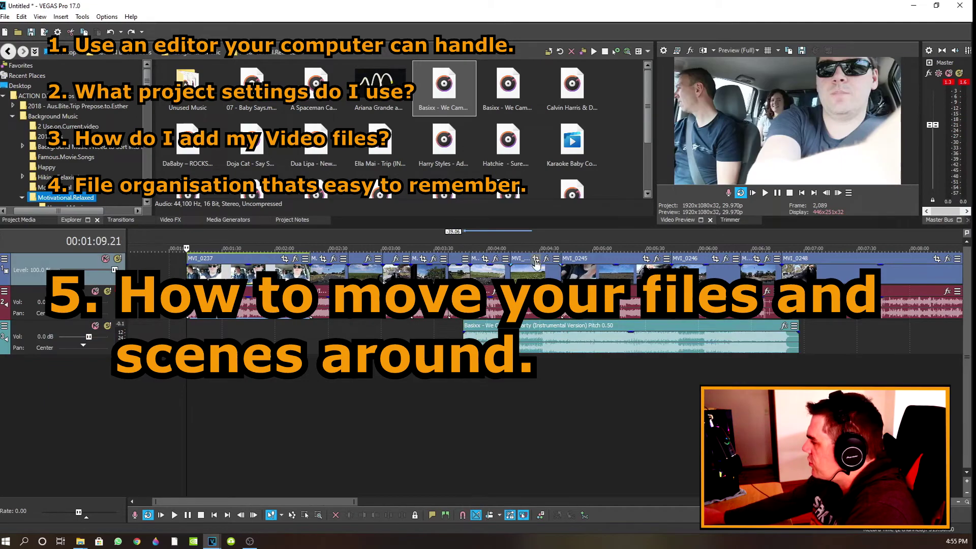
pyautogui.click(765, 193)
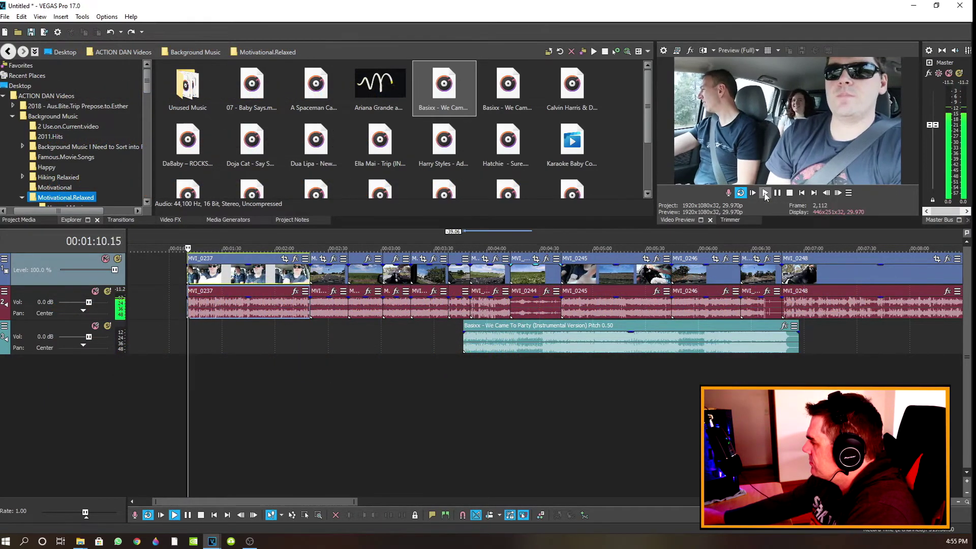
pyautogui.click(777, 193)
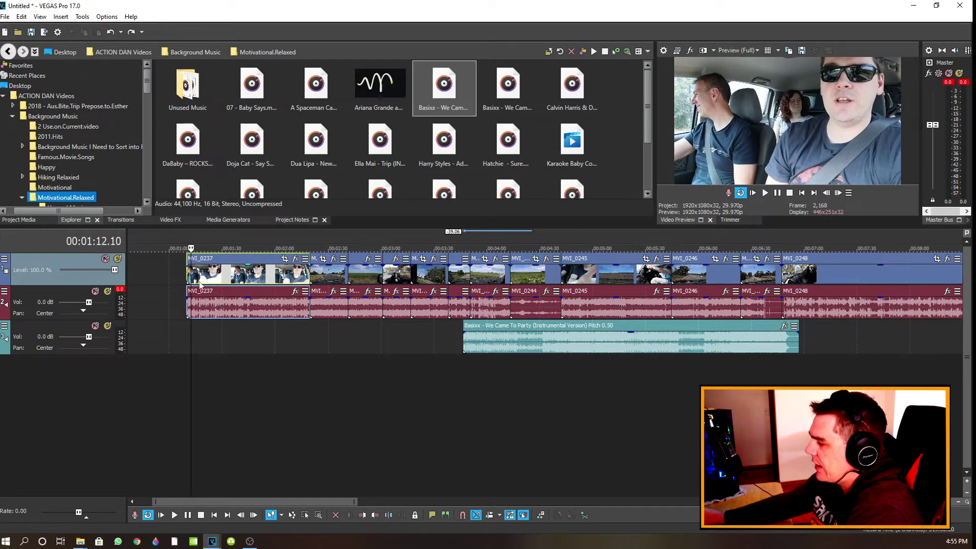
# Place the playhead at 00:01:10.10, just before the first spoken words in the audio of MVI_0237
pyautogui.click(186, 271)
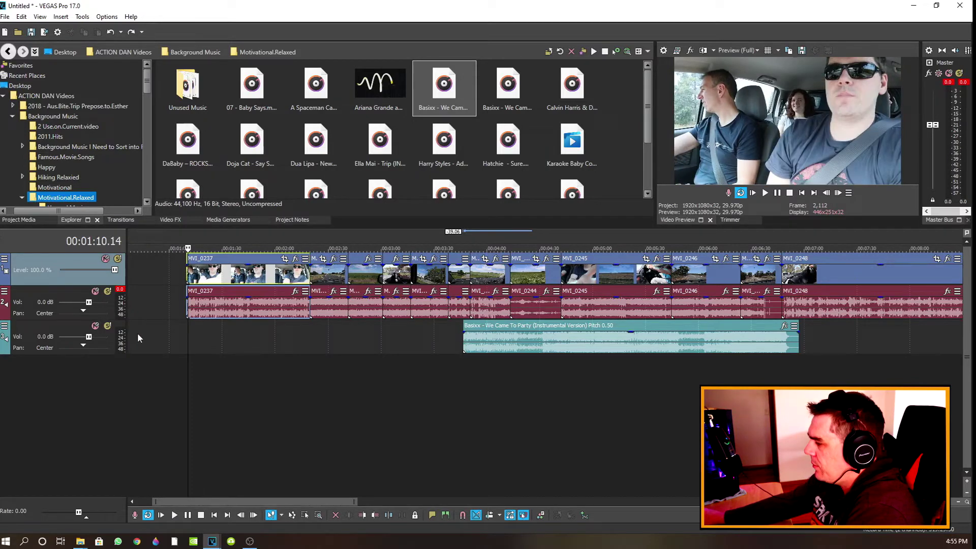
pyautogui.scroll(10, 291, 315)
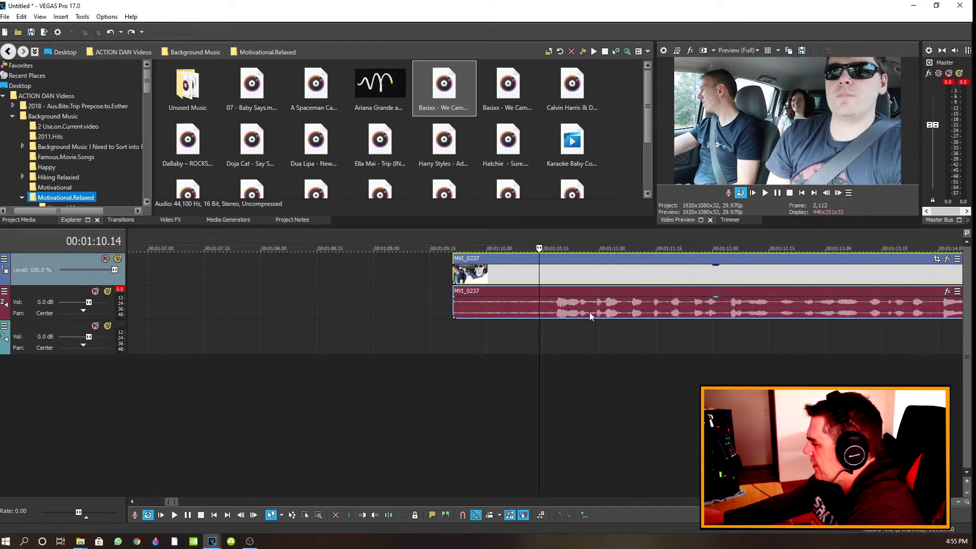
pyautogui.click(554, 311)
pyautogui.click(827, 193)
pyautogui.click(826, 194)
pyautogui.click(827, 193)
pyautogui.click(826, 194)
pyautogui.click(827, 193)
pyautogui.click(826, 193)
pyautogui.click(827, 193)
pyautogui.click(827, 193)
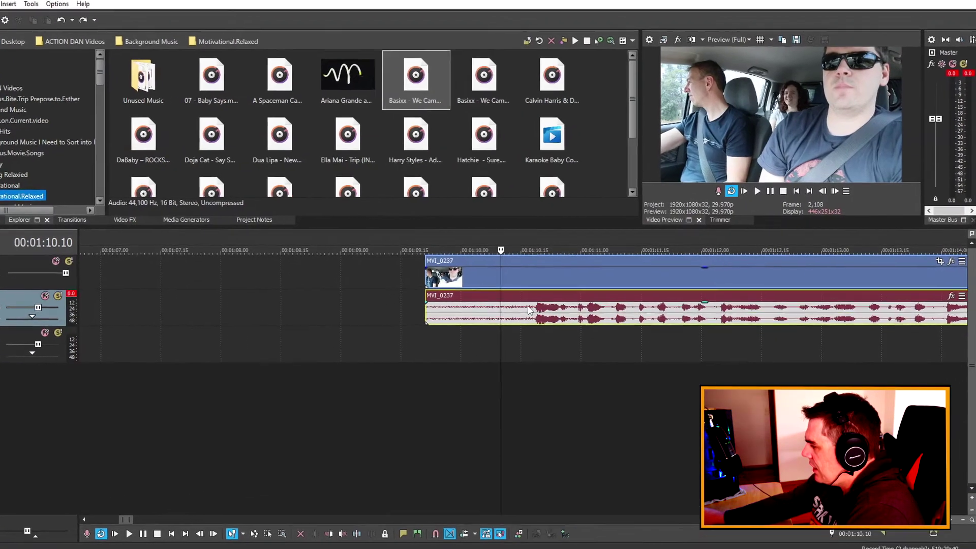
# Split the audio and the video of MVI_0237 separately at the playhead, and undo both splits
pyautogui.rightClick(411, 334)
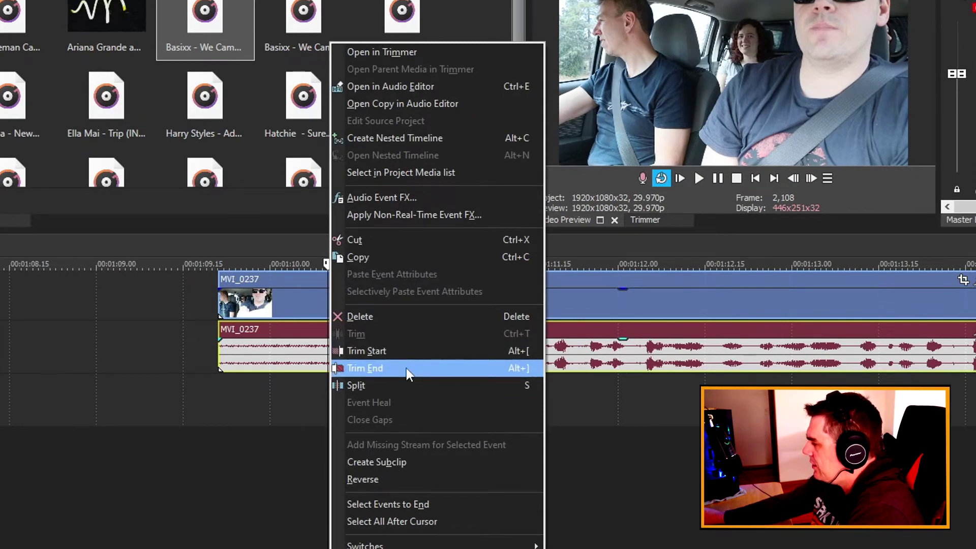
pyautogui.click(397, 382)
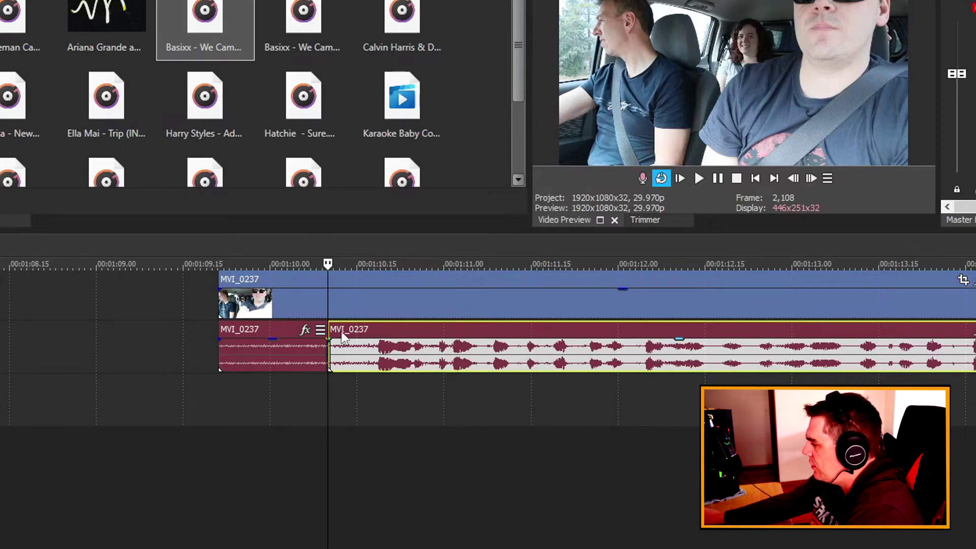
pyautogui.rightClick(328, 300)
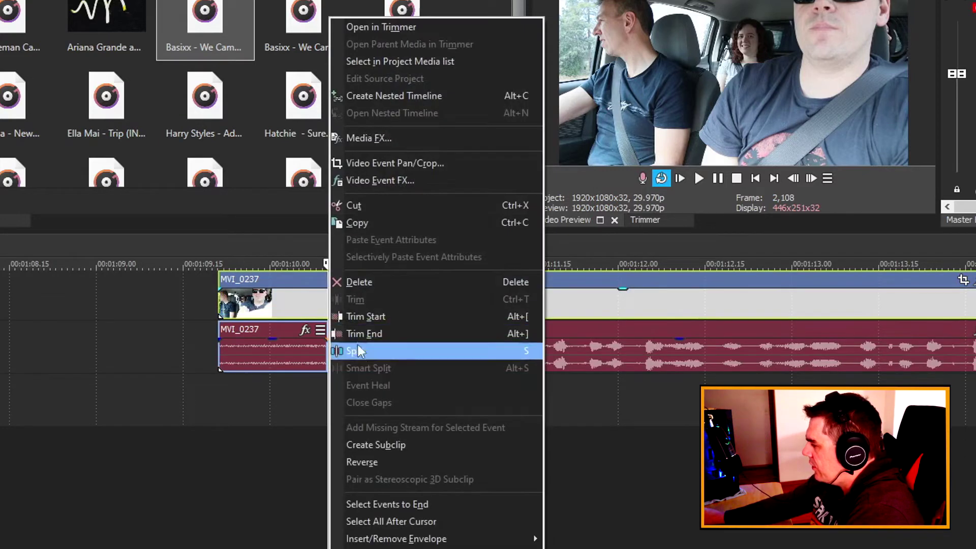
pyautogui.click(358, 347)
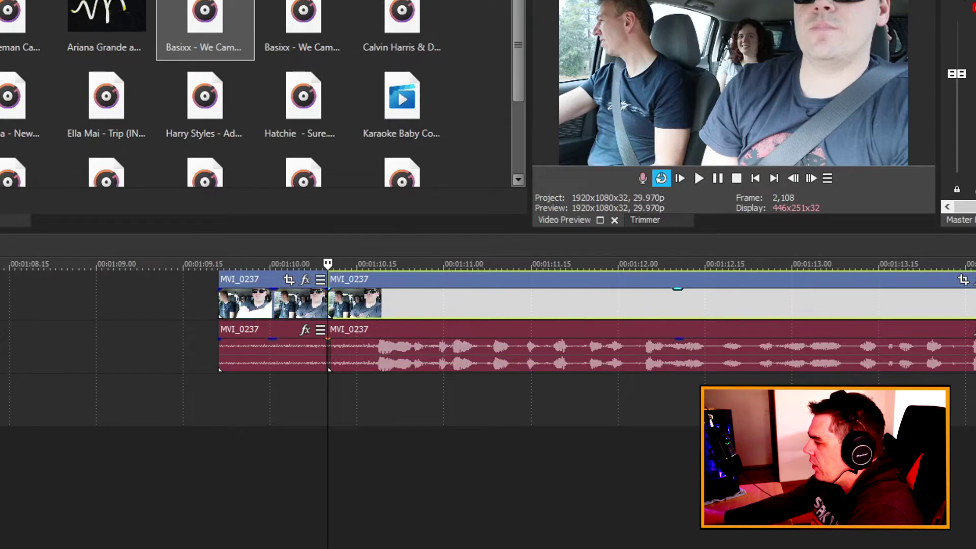
pyautogui.hotkey('ctrl', 'z')
pyautogui.hotkey('ctrl', 'z')
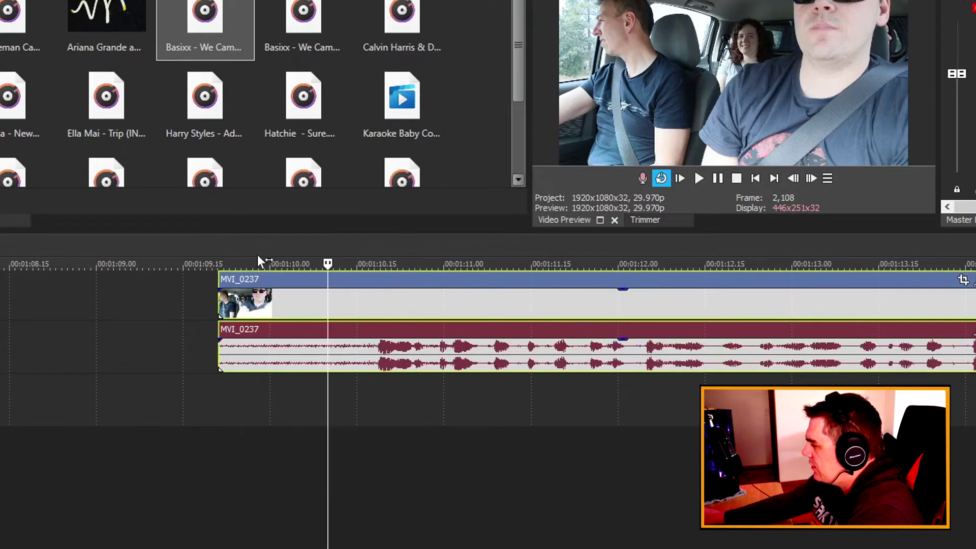
# Select both the video and audio of MVI_0237, trim their start to the playhead, and undo the trim
pyautogui.click(330, 364)
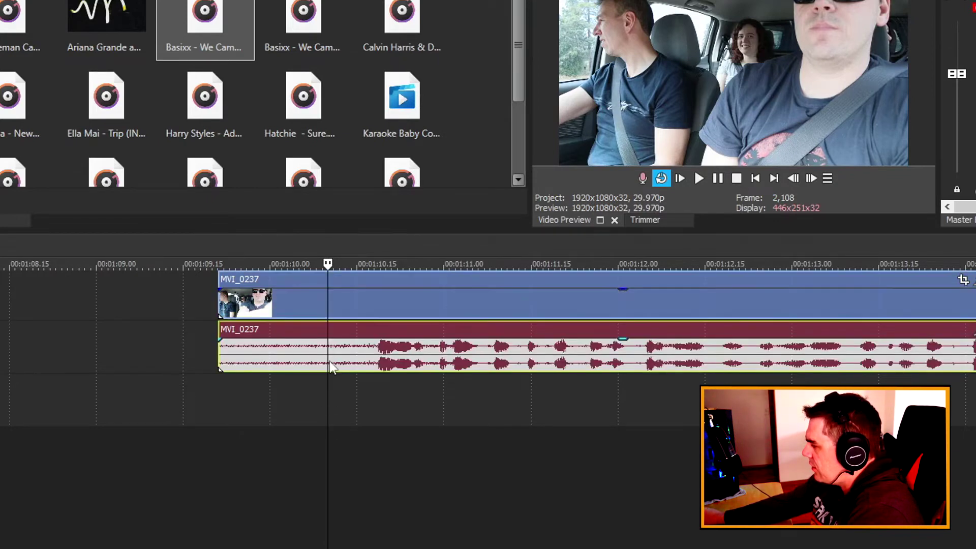
pyautogui.click(328, 302)
pyautogui.rightClick(327, 302)
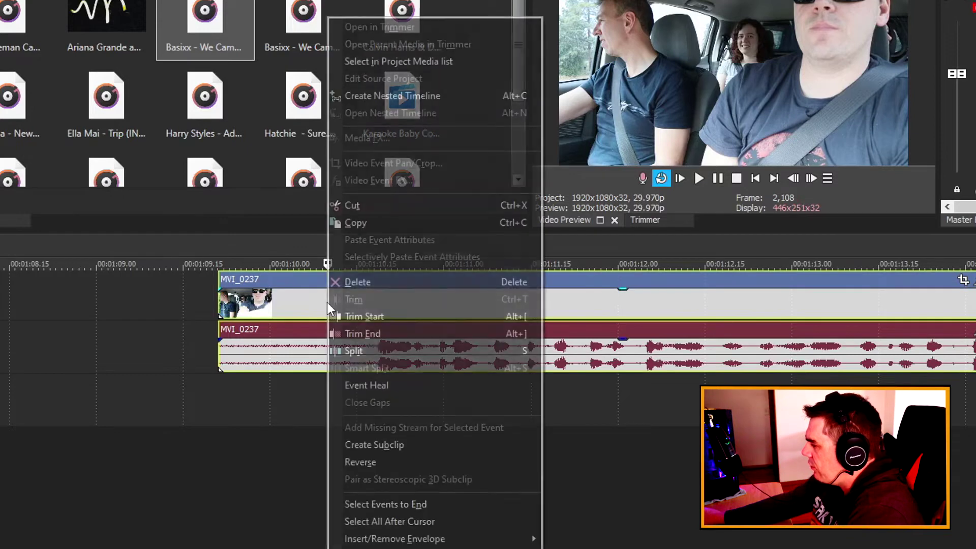
pyautogui.click(350, 320)
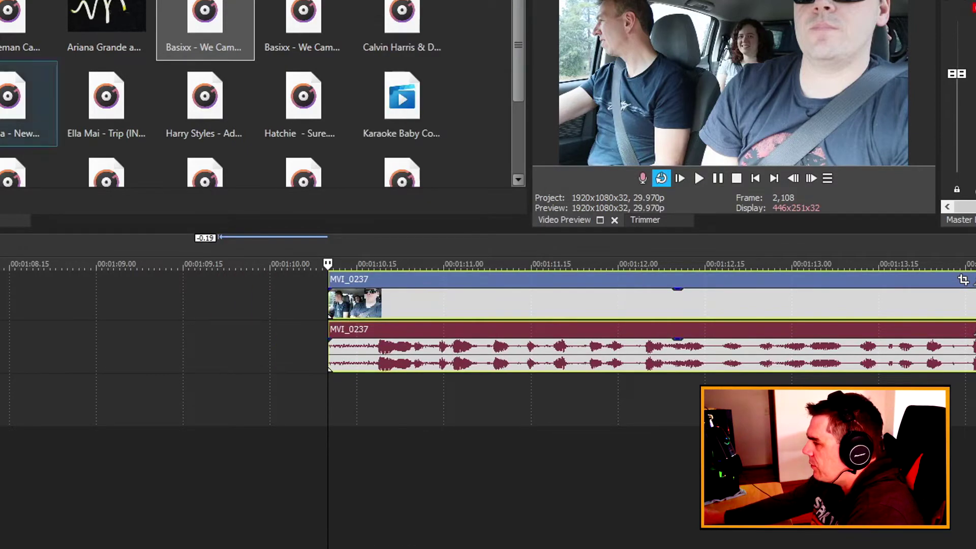
pyautogui.hotkey('ctrl', 'z')
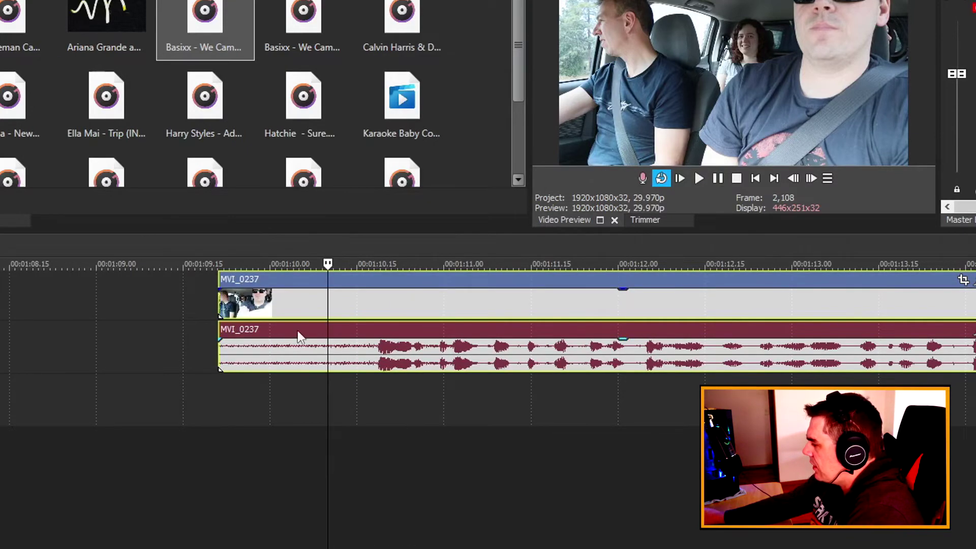
# Trim the end of the MVI_0237 video and audio back to the playhead, and undo the trim
pyautogui.rightClick(330, 297)
pyautogui.click(359, 336)
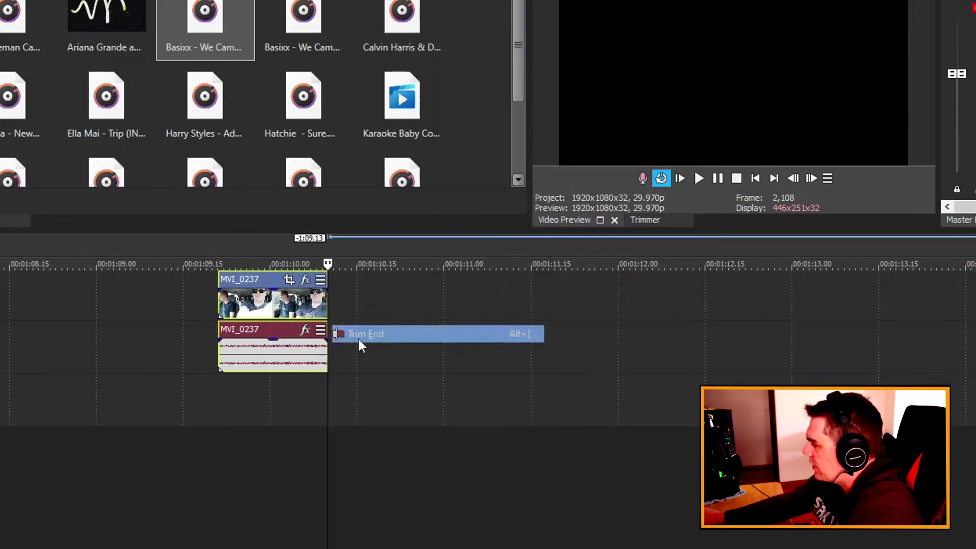
pyautogui.hotkey('ctrl', 'z')
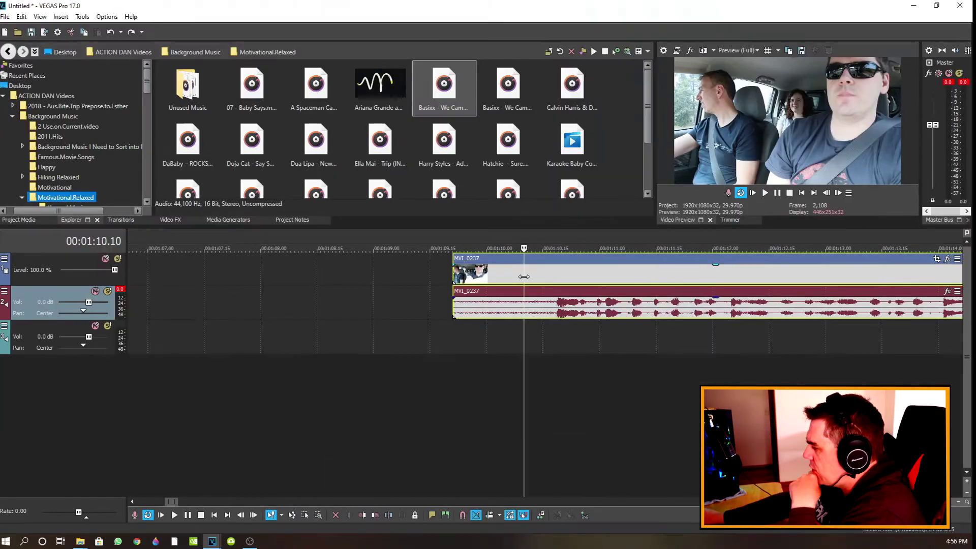
# Trim the start of the MVI_0237 video and audio to the playhead at 00:01:10.10
pyautogui.rightClick(338, 304)
pyautogui.click(384, 331)
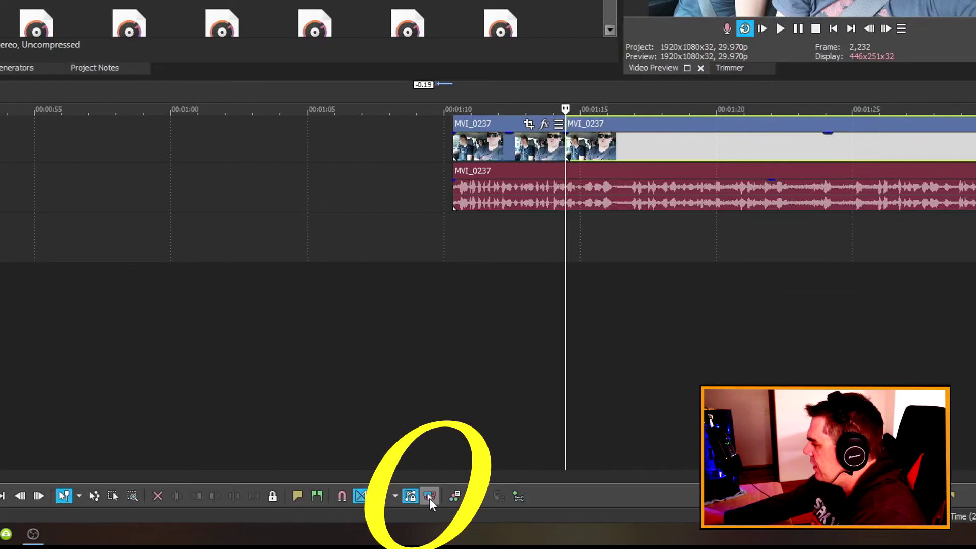
# Turn off Ignore Event Grouping, turn on Auto Ripple, and split the MVI_0237 audio at the video cut near 00:01:14
pyautogui.click(429, 497)
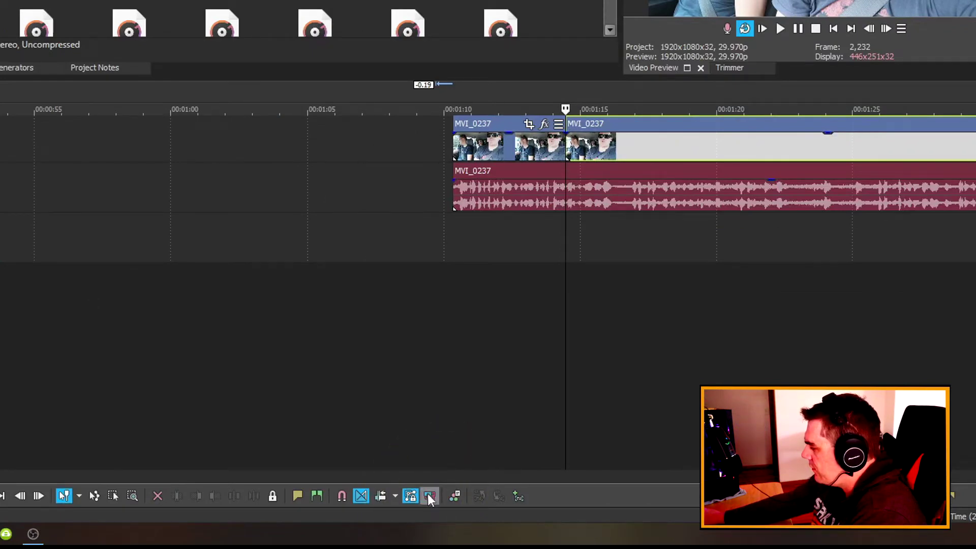
pyautogui.click(380, 496)
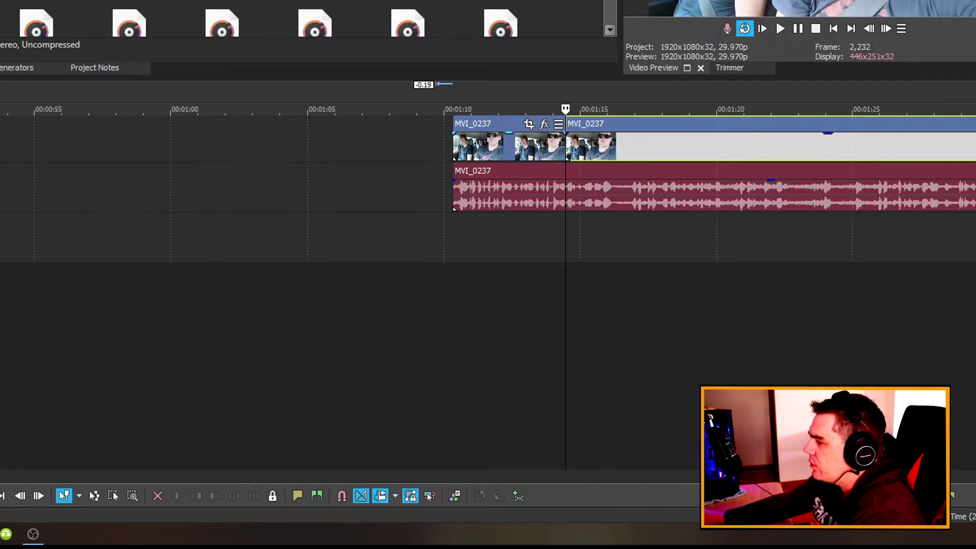
pyautogui.rightClick(564, 176)
pyautogui.click(590, 190)
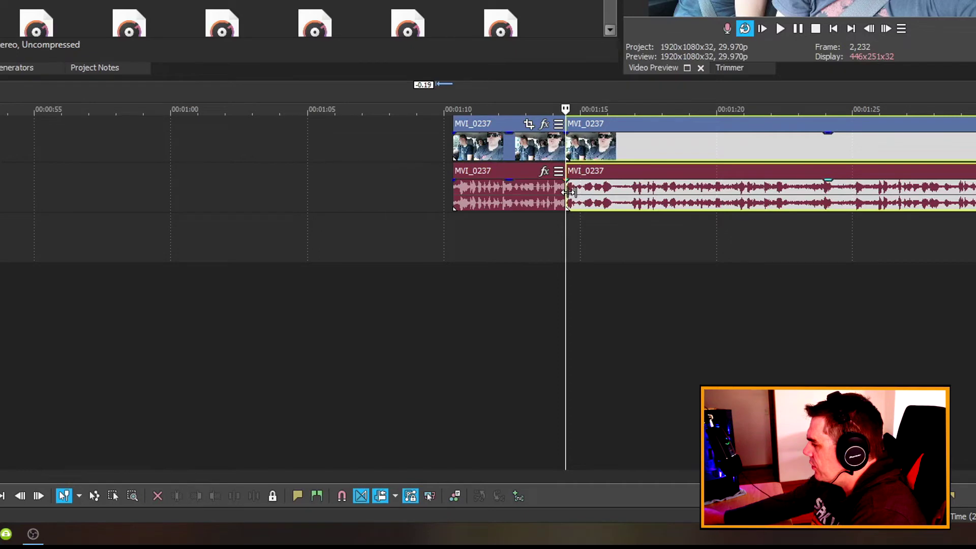
# Split the grouped video and audio of the long MVI_0237 segment together at about 00:01:21
pyautogui.click(761, 152)
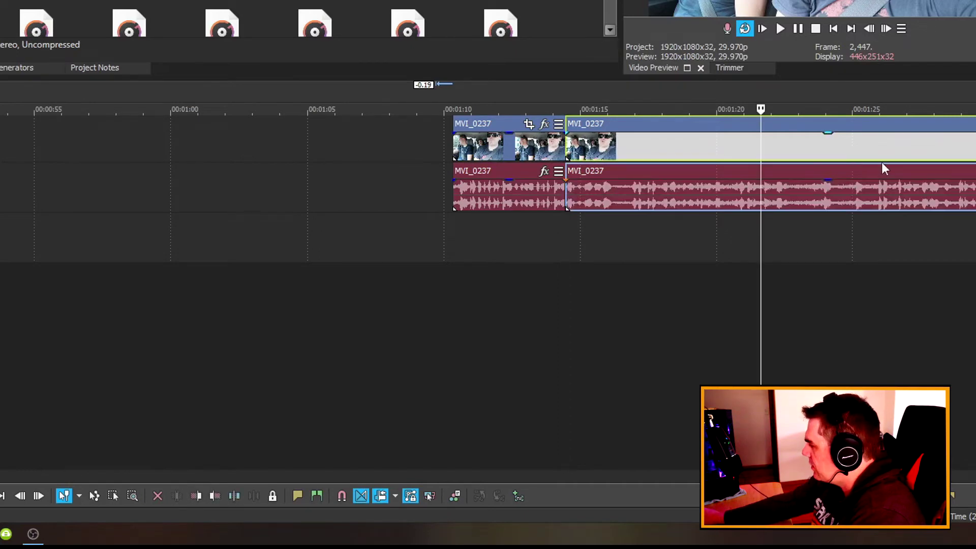
pyautogui.rightClick(804, 149)
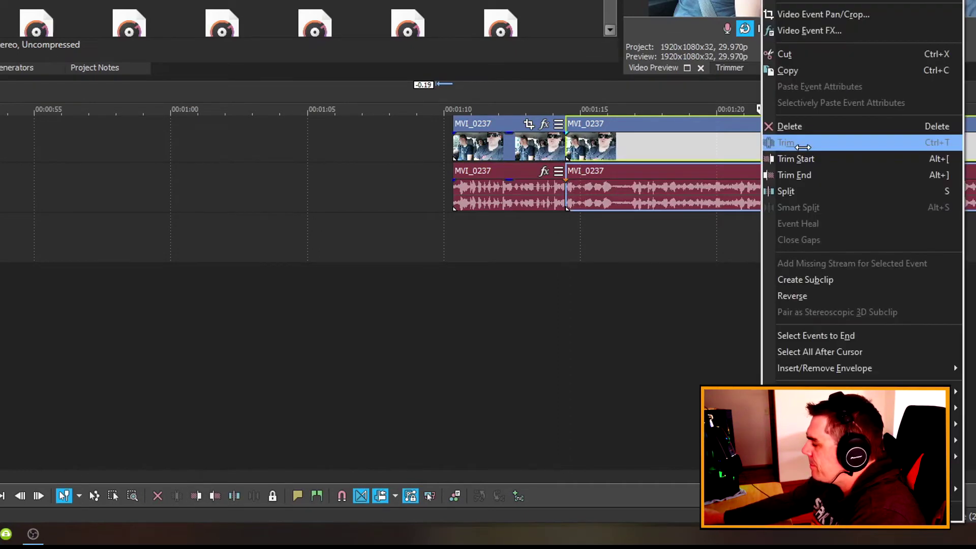
pyautogui.click(818, 193)
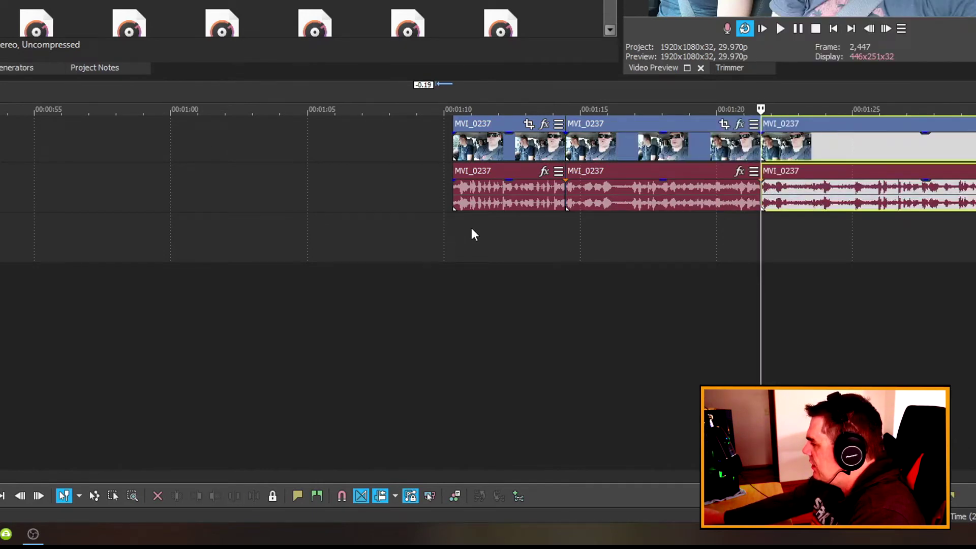
# Play the first MVI_0237 segment up to 00:01:12.16 and split only its video there with Ignore Event Grouping on
pyautogui.click(455, 194)
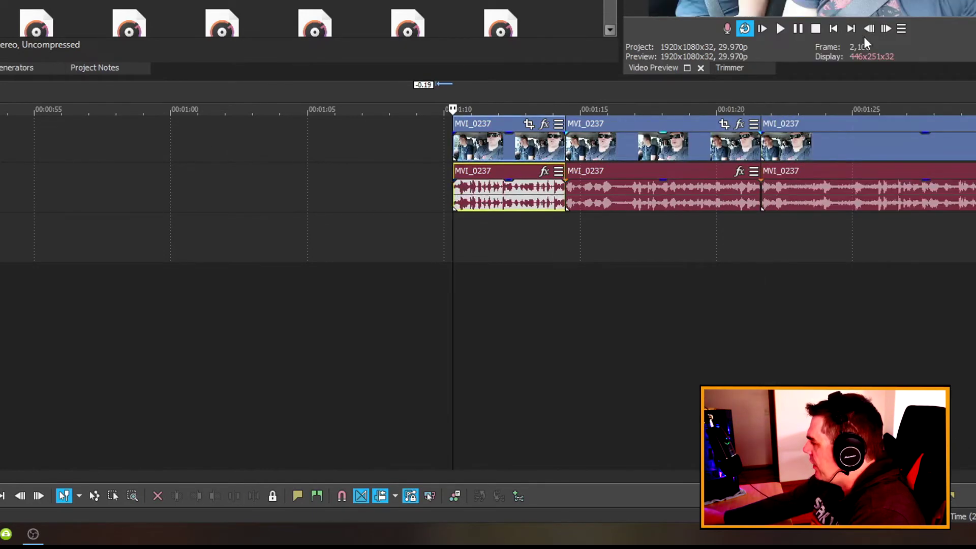
pyautogui.click(782, 28)
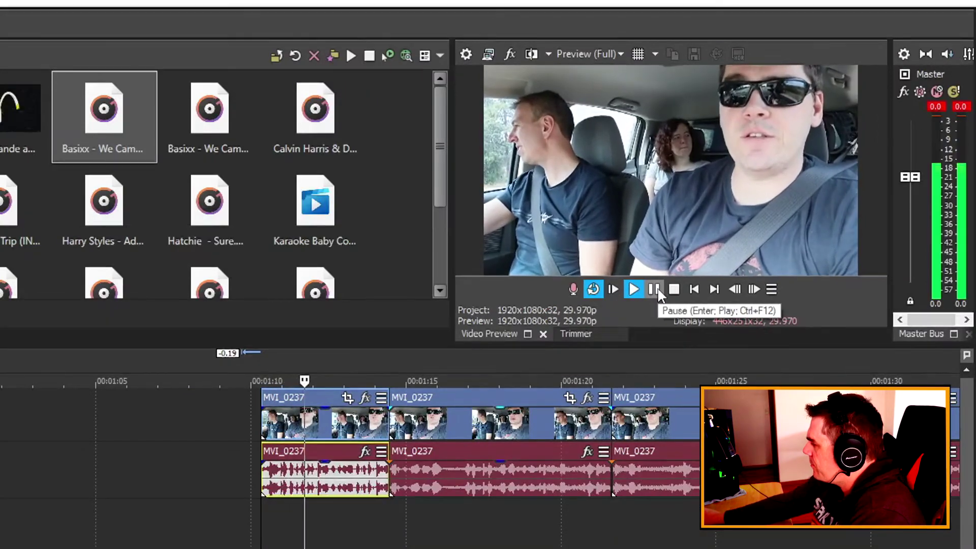
pyautogui.click(656, 289)
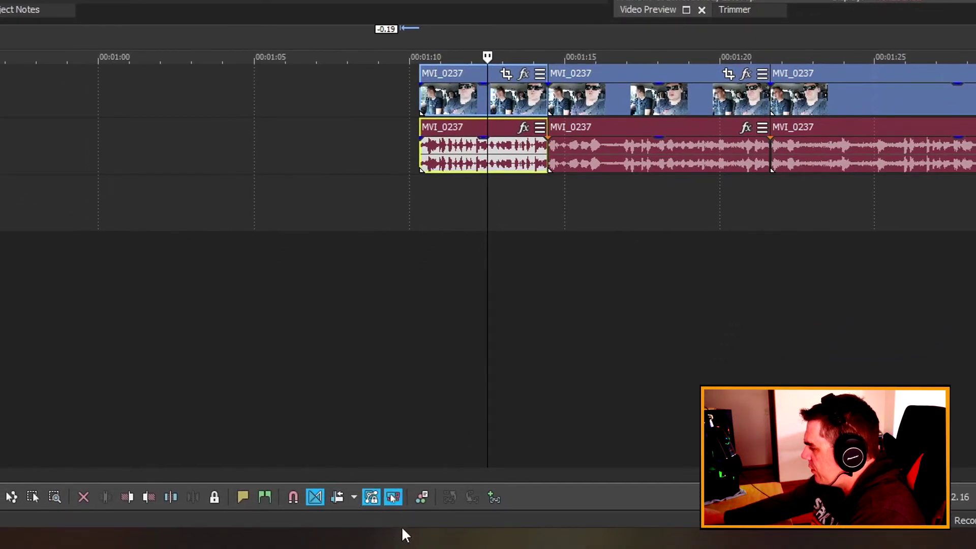
pyautogui.click(390, 497)
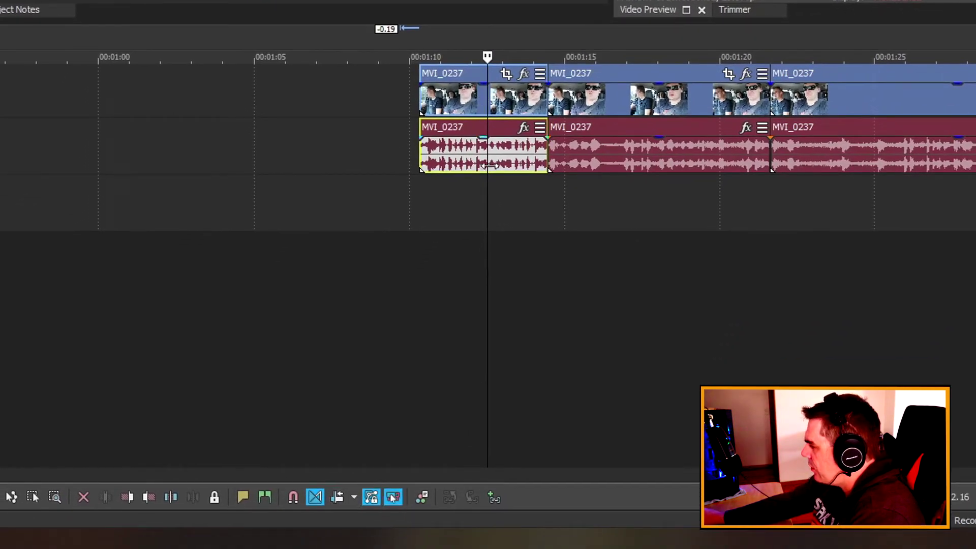
pyautogui.rightClick(490, 110)
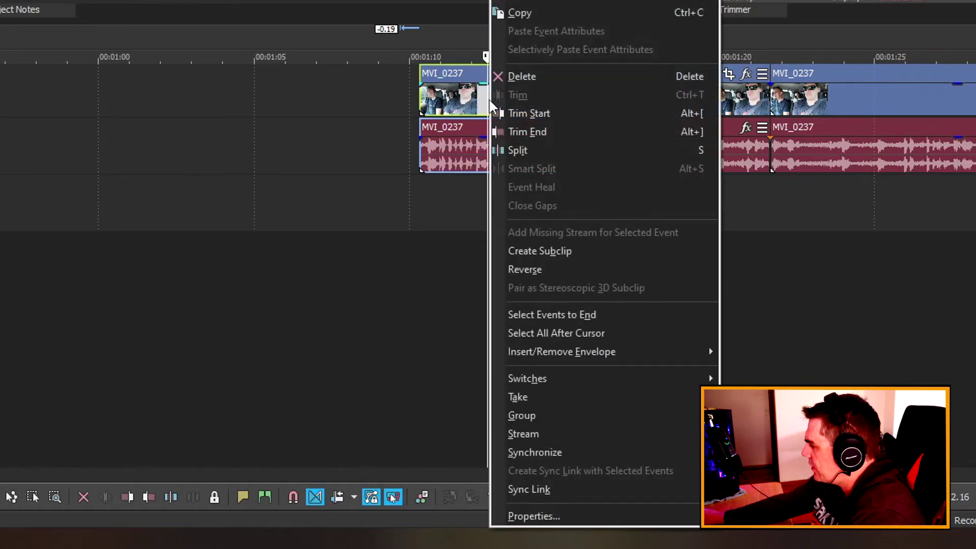
pyautogui.click(529, 149)
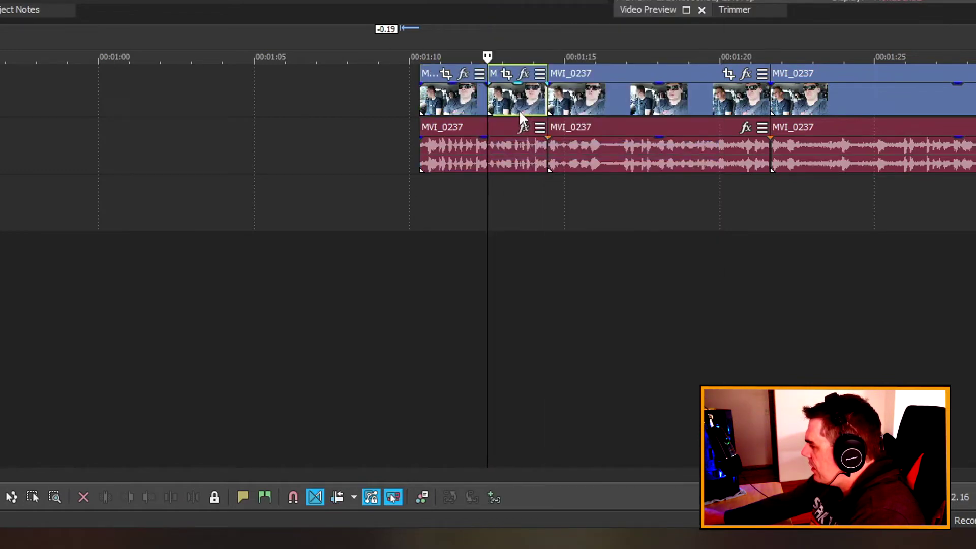
# Trim the start of the short MVI_0237 video piece after the new cut to 00:01:13.16, leaving its audio intact
pyautogui.click(518, 106)
pyautogui.rightClick(518, 101)
pyautogui.click(539, 111)
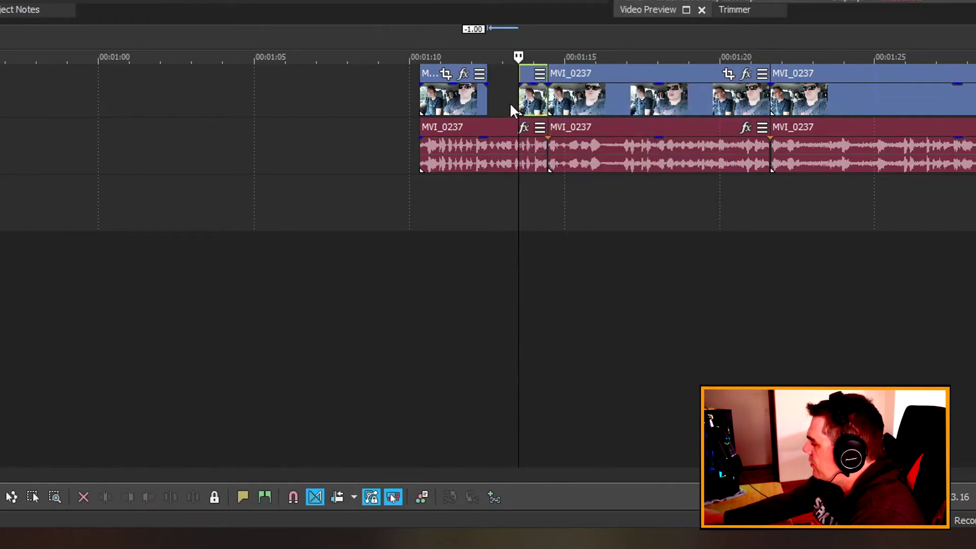
pyautogui.scroll(-1, 618, 168)
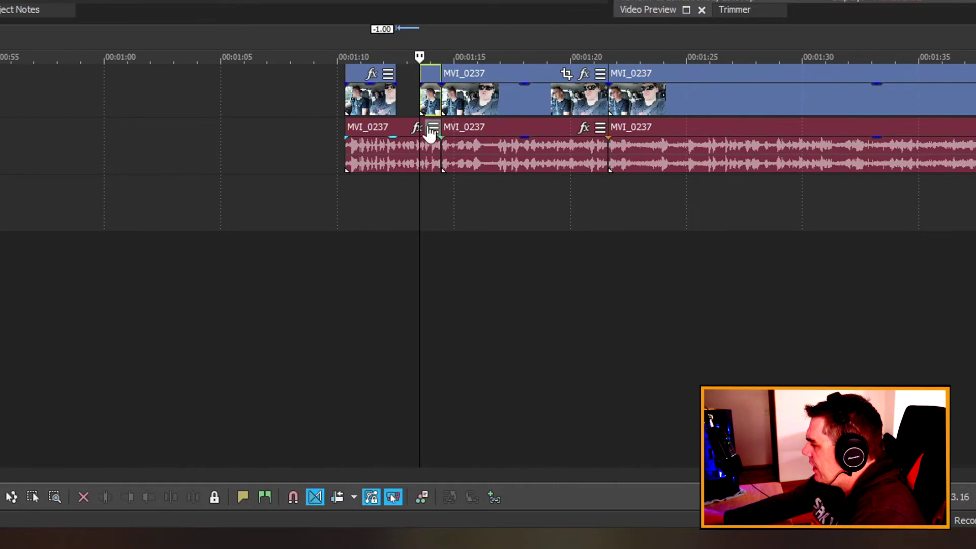
pyautogui.scroll(2, 430, 128)
pyautogui.scroll(-4, 534, 175)
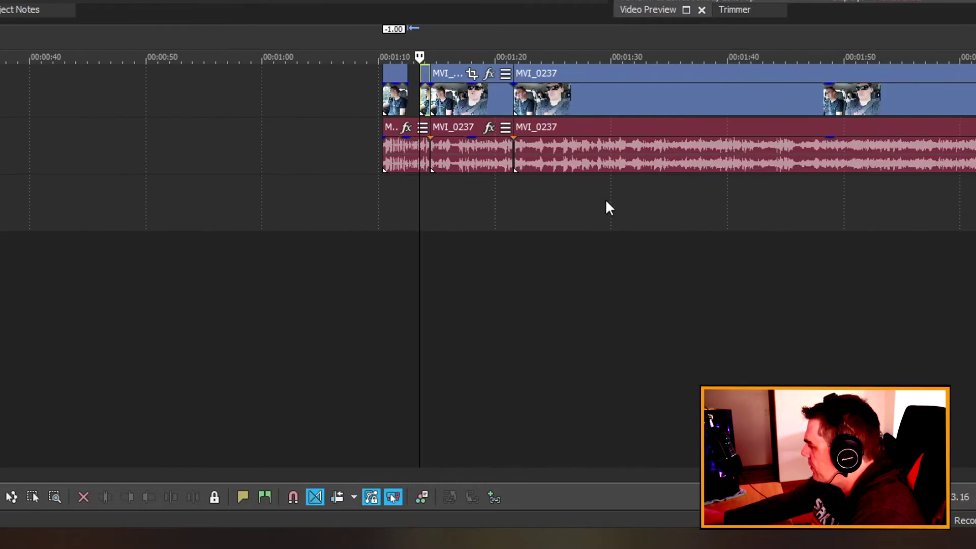
pyautogui.scroll(-2, 731, 198)
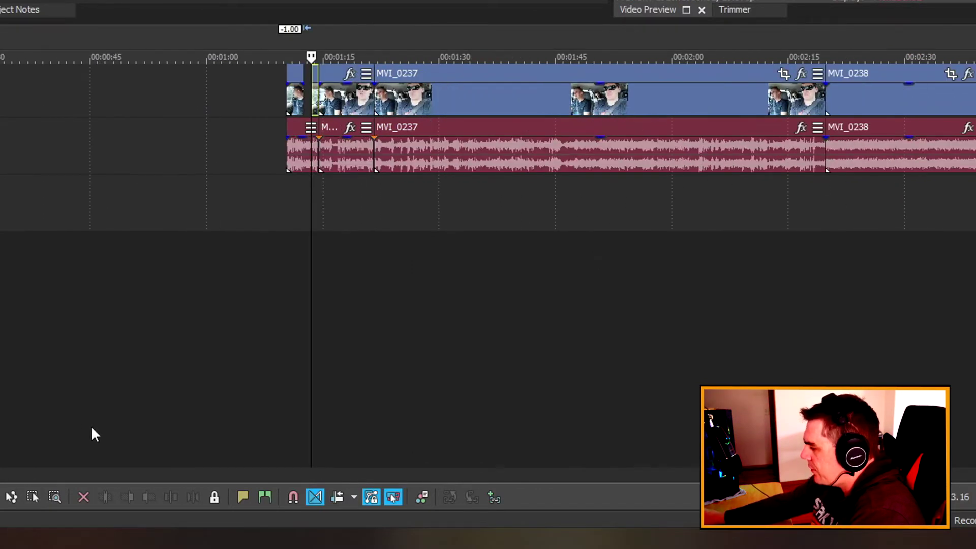
pyautogui.scroll(6, 475, 127)
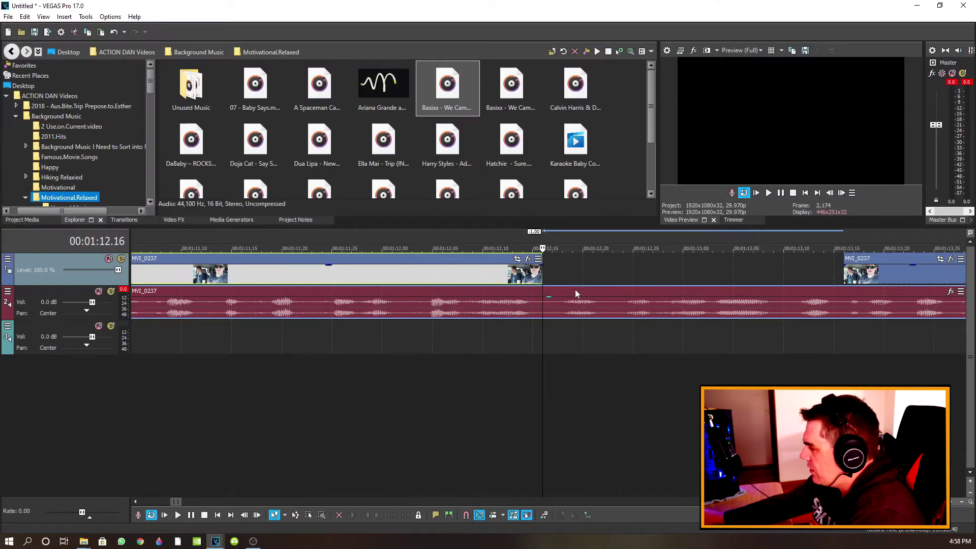
# Fill the video gap from 00:01:12.16 to 00:01:13.16 with the MVI_0244 scenery clip, keeping the MVI_0237 audio continuous
pyautogui.rightClick(557, 270)
pyautogui.click(575, 276)
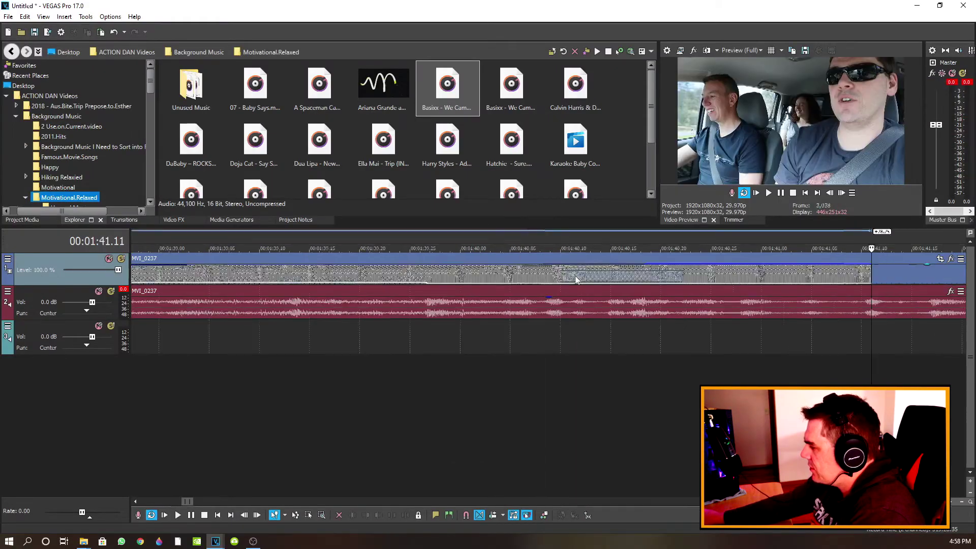
pyautogui.hotkey('ctrl', 'z')
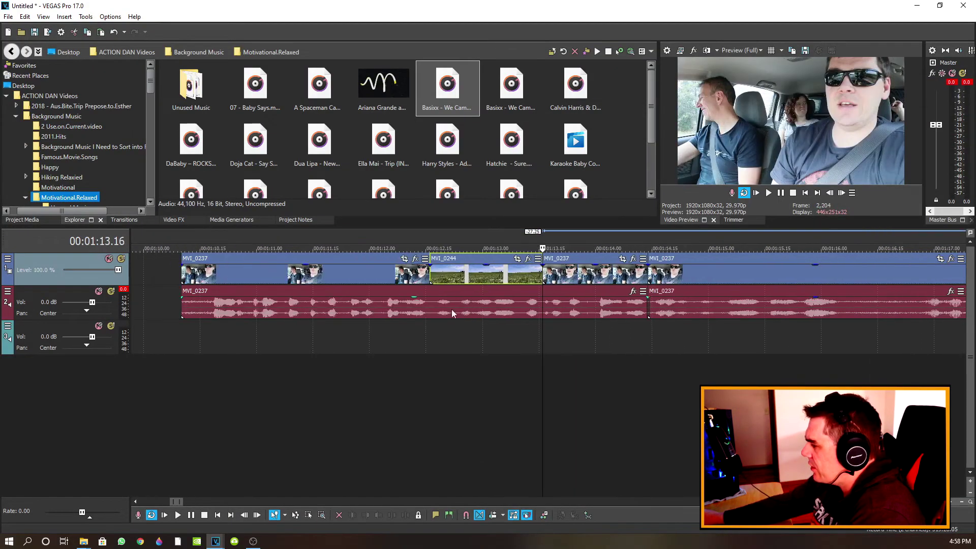
# Play the edited section from 00:01:10.10 to review the MVI_0244 cutaway over the MVI_0237 audio
pyautogui.click(179, 275)
pyautogui.click(768, 194)
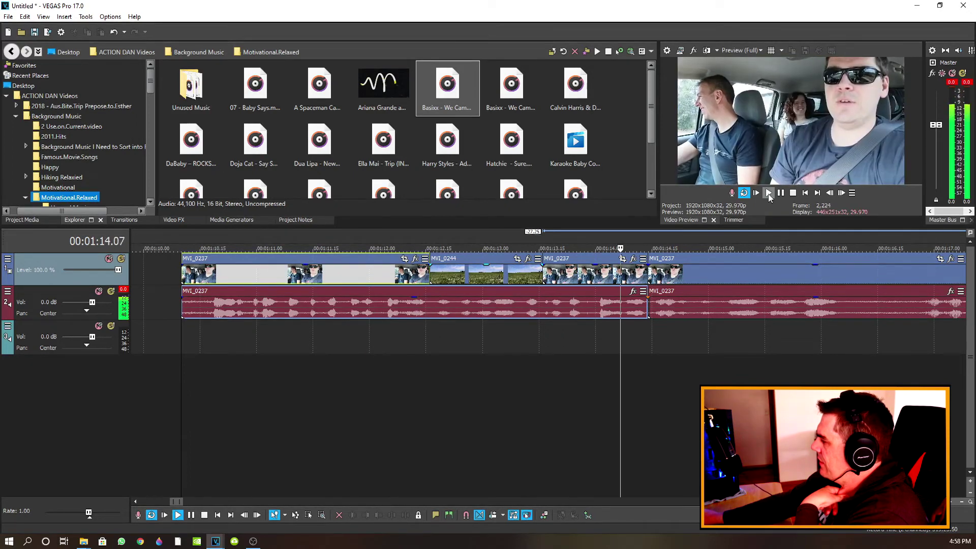
pyautogui.click(783, 197)
pyautogui.press('Escape')
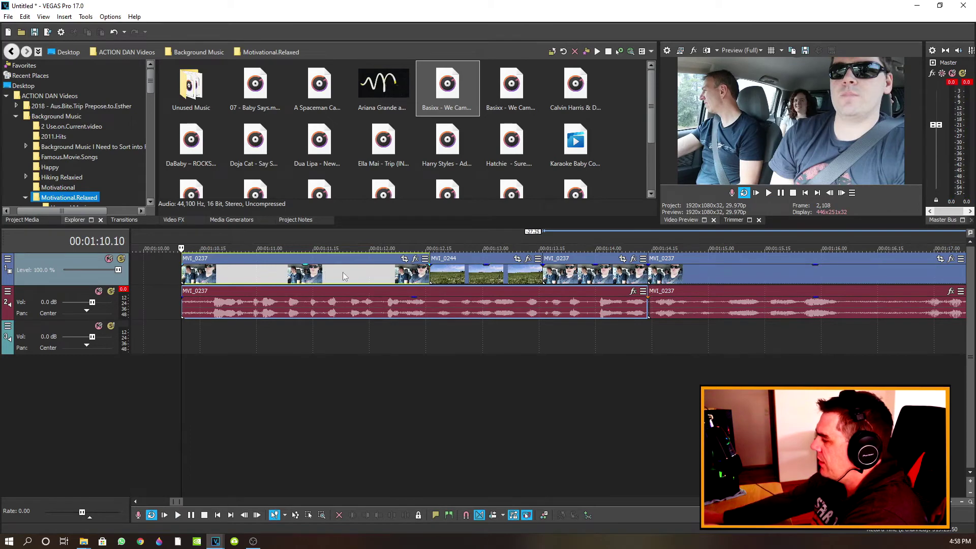
# Trim the first MVI_0237 video's end by 23 frames, move MVI_0244 against it, and extend MVI_0244 to meet the following MVI_0237 piece
pyautogui.moveTo(428, 275); pyautogui.dragTo(343, 275)
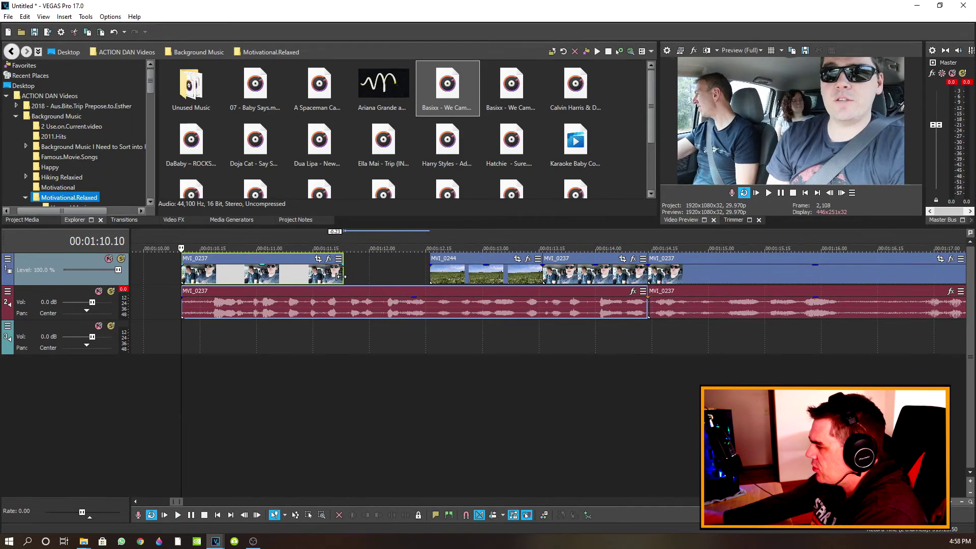
pyautogui.moveTo(471, 265); pyautogui.dragTo(385, 266)
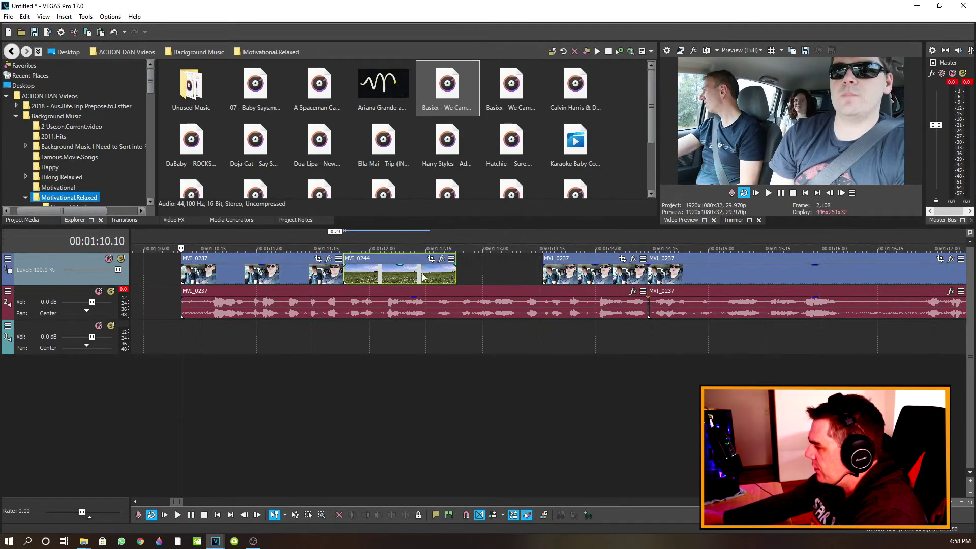
pyautogui.moveTo(455, 274); pyautogui.dragTo(541, 281)
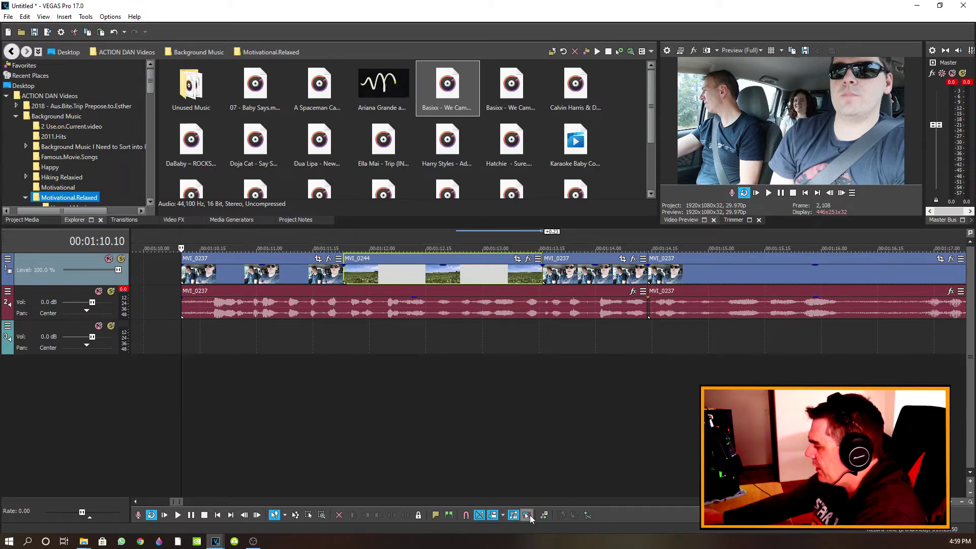
# With Auto Ripple on and Ignore Event Grouping off, move the next MVI_0237 segment and all following clips later, to about 00:01:41
pyautogui.moveTo(724, 268); pyautogui.dragTo(883, 265)
pyautogui.scroll(-6, 649, 391)
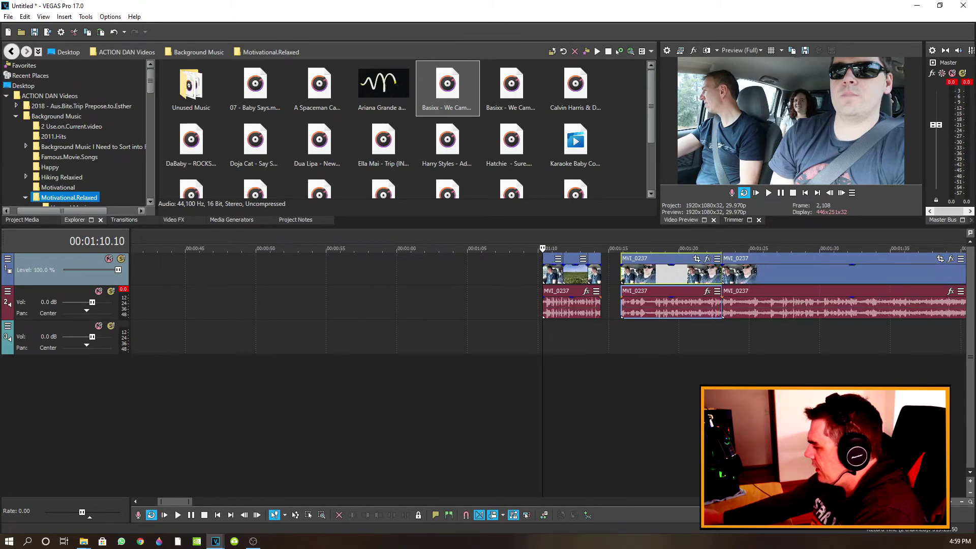
pyautogui.scroll(-3, 662, 272)
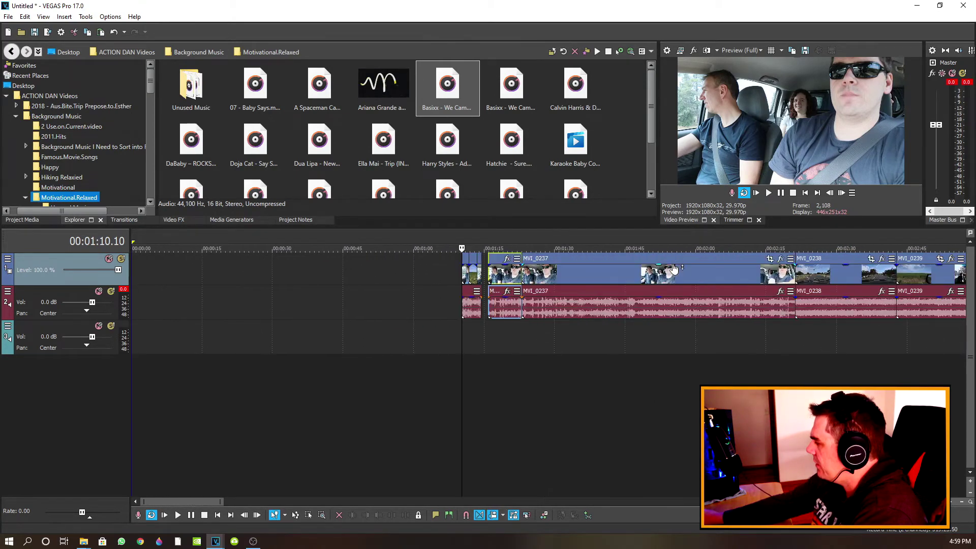
pyautogui.scroll(-6, 506, 260)
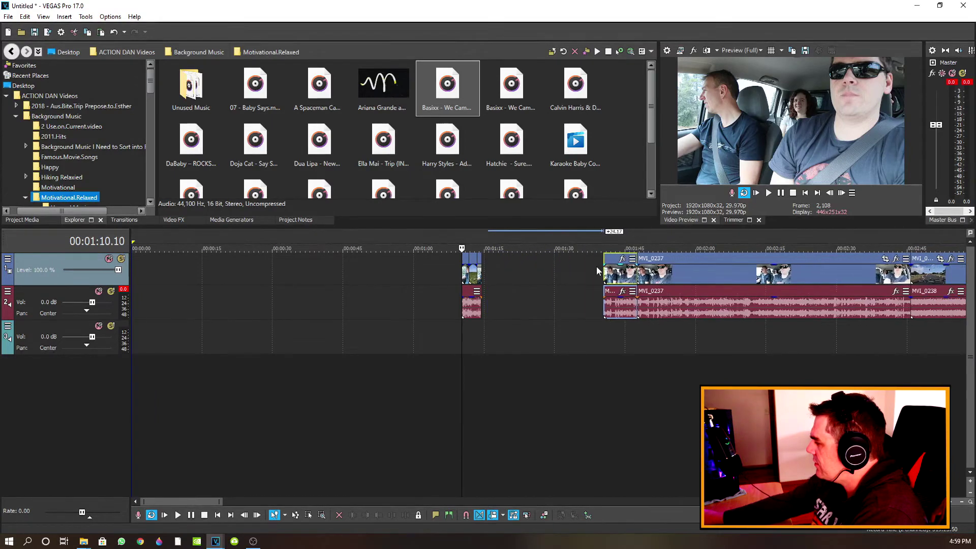
pyautogui.scroll(-3, 564, 272)
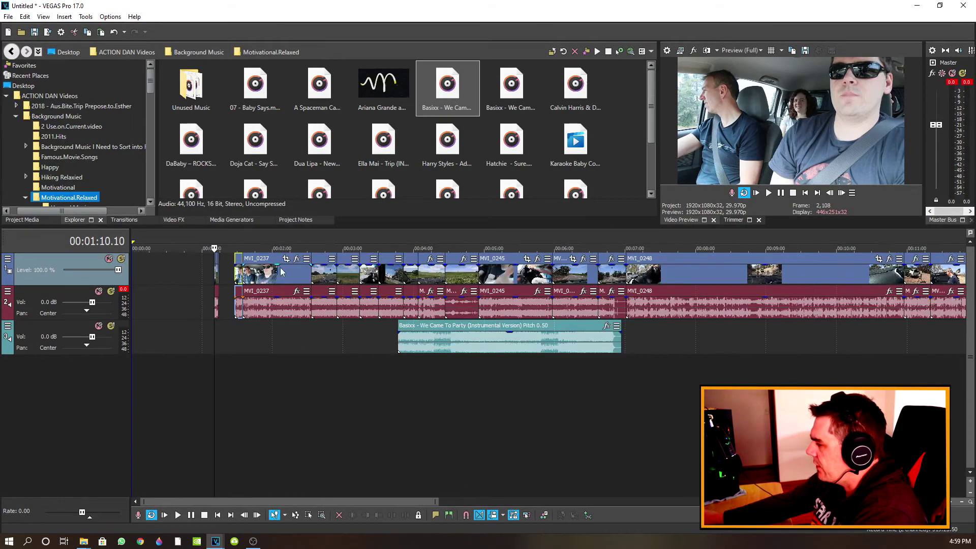
pyautogui.moveTo(297, 269); pyautogui.dragTo(254, 271)
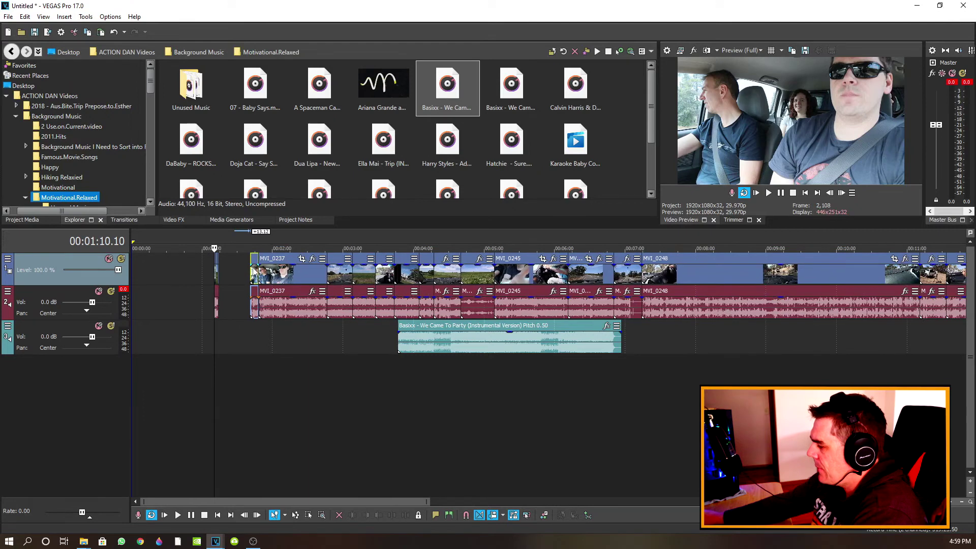
# Turn Auto Ripple off and Ignore Event Grouping on, try shifting the short MVI_0237 video off its audio, and undo the shift
pyautogui.click(525, 519)
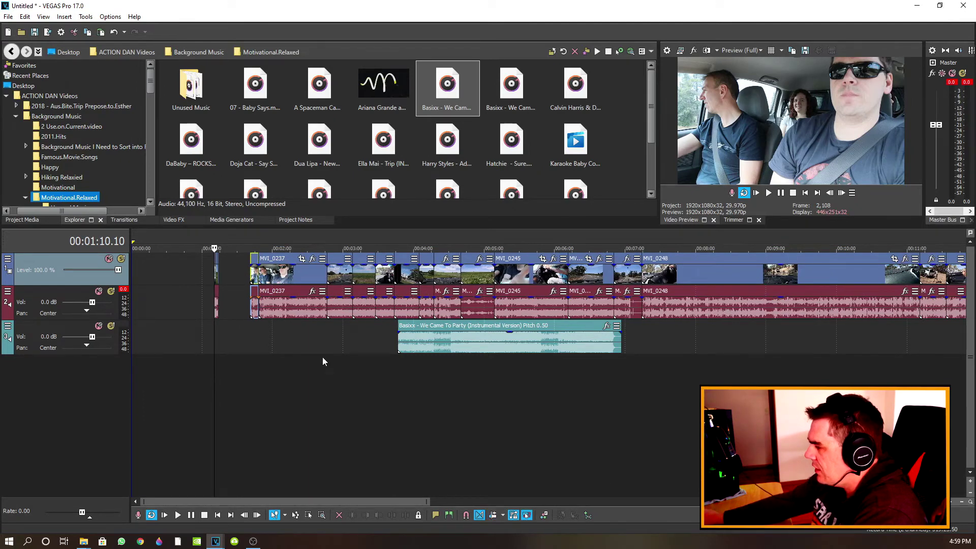
pyautogui.moveTo(256, 279)
pyautogui.mouseDown()
pyautogui.moveTo(706, 277)
pyautogui.moveTo(184, 269)
pyautogui.moveTo(285, 274)
pyautogui.moveTo(250, 273)
pyautogui.mouseUp()
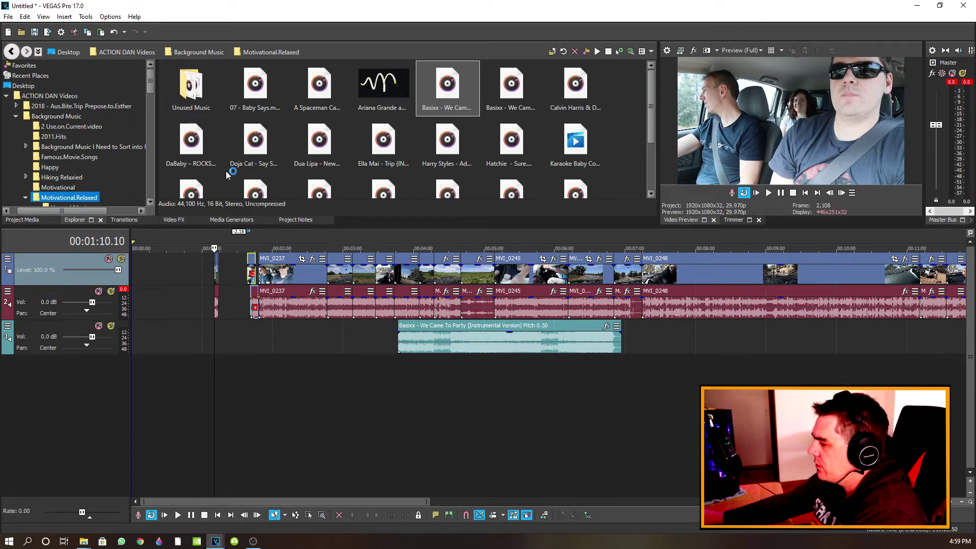
pyautogui.hotkey('ctrl', 'z')
# Shift the short MVI_0237 video 5.24 ahead of its audio, then move it back to the audio's start frame at 00:01:41.05
pyautogui.scroll(8, 241, 270)
pyautogui.moveTo(592, 278); pyautogui.dragTo(483, 277)
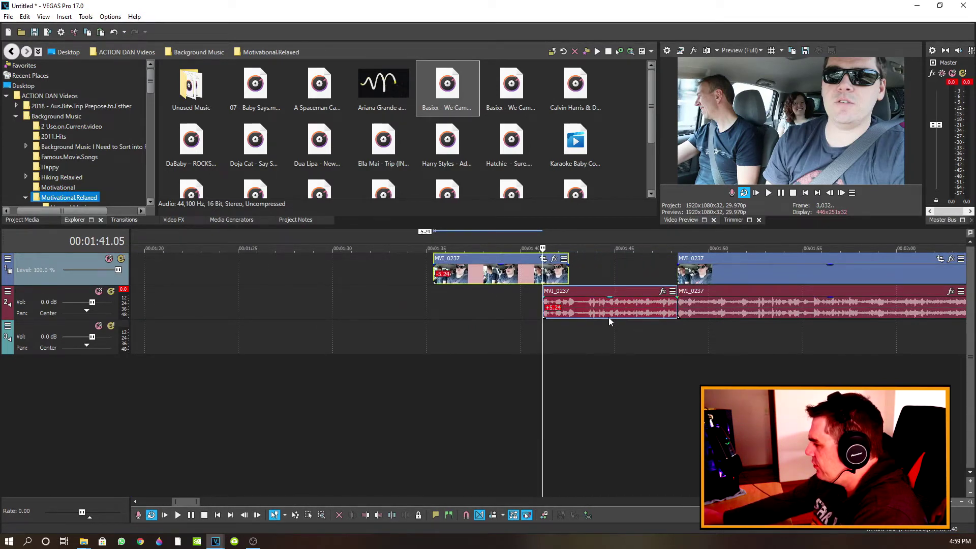
pyautogui.moveTo(500, 281); pyautogui.dragTo(604, 275)
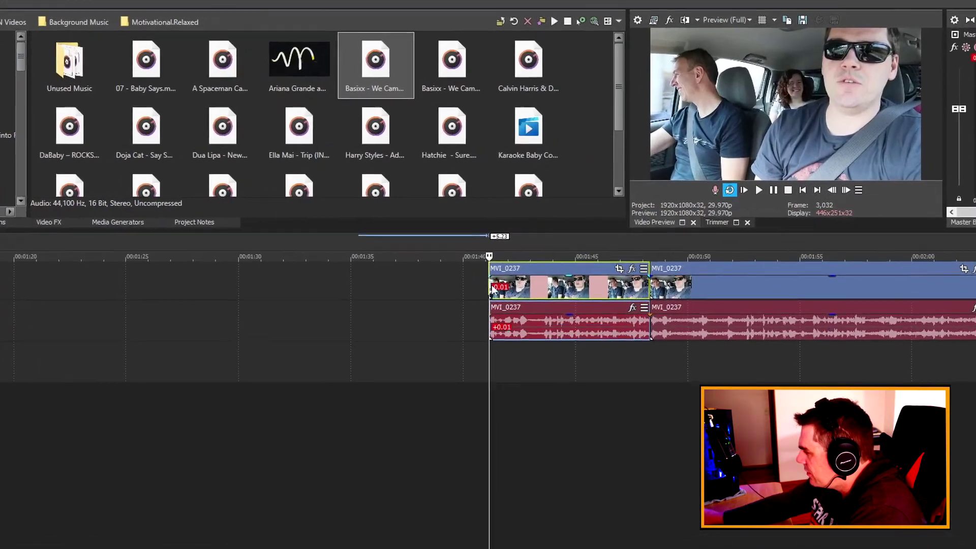
pyautogui.scroll(10, 546, 276)
pyautogui.scroll(5, 497, 331)
pyautogui.moveTo(463, 297); pyautogui.dragTo(515, 310)
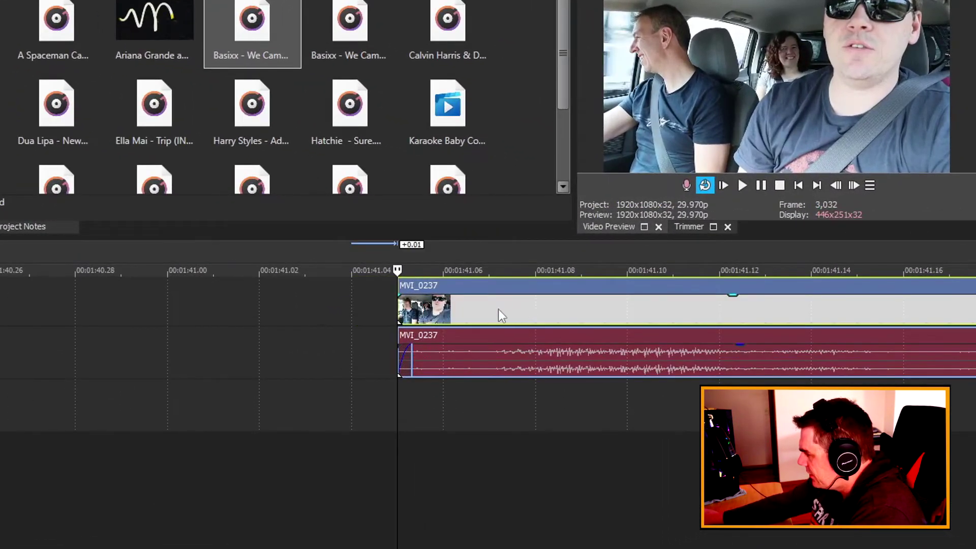
# Move the short MVI_0237 video about 3 seconds ahead of its audio, then undo the recent video moves
pyautogui.scroll(-12, 498, 309)
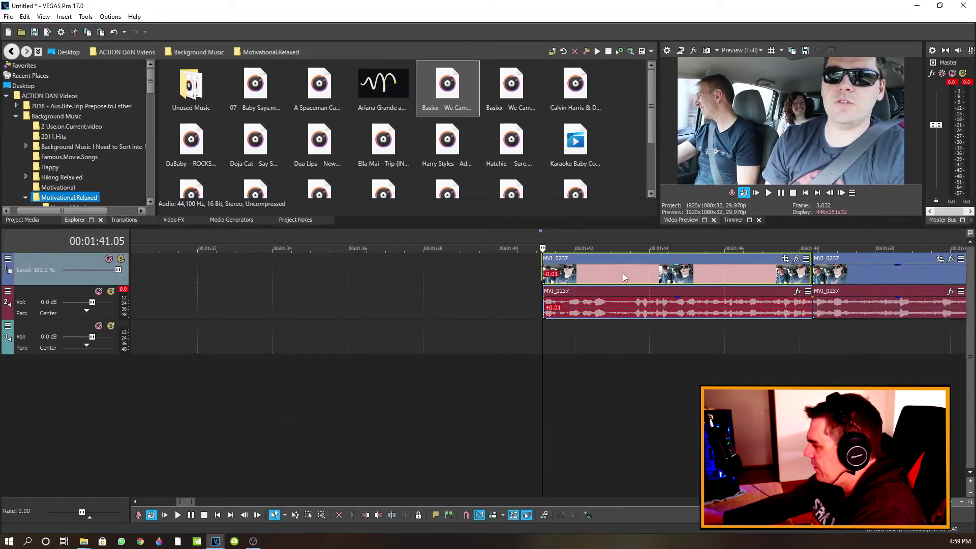
pyautogui.moveTo(623, 273); pyautogui.dragTo(505, 270)
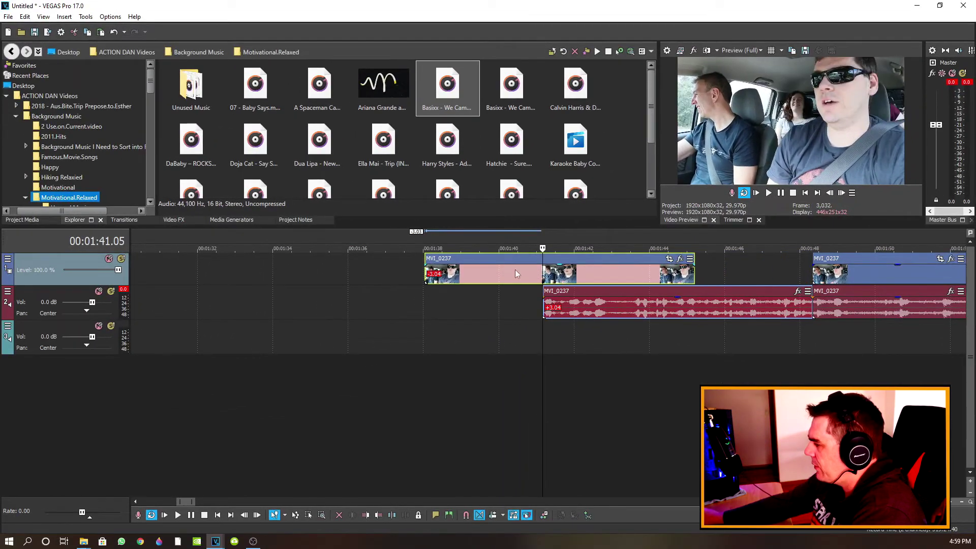
pyautogui.click(114, 32)
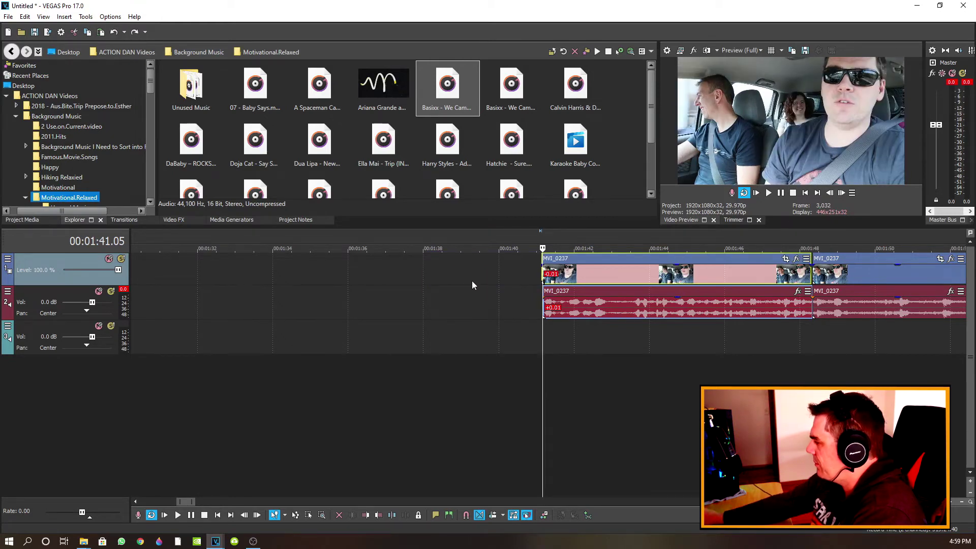
pyautogui.click(114, 32)
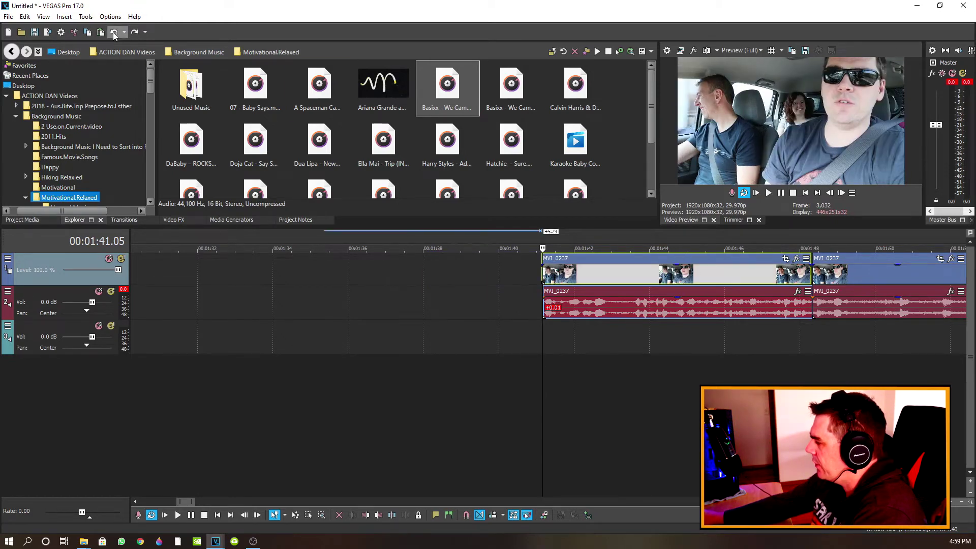
pyautogui.hotkey('ctrl', 'z')
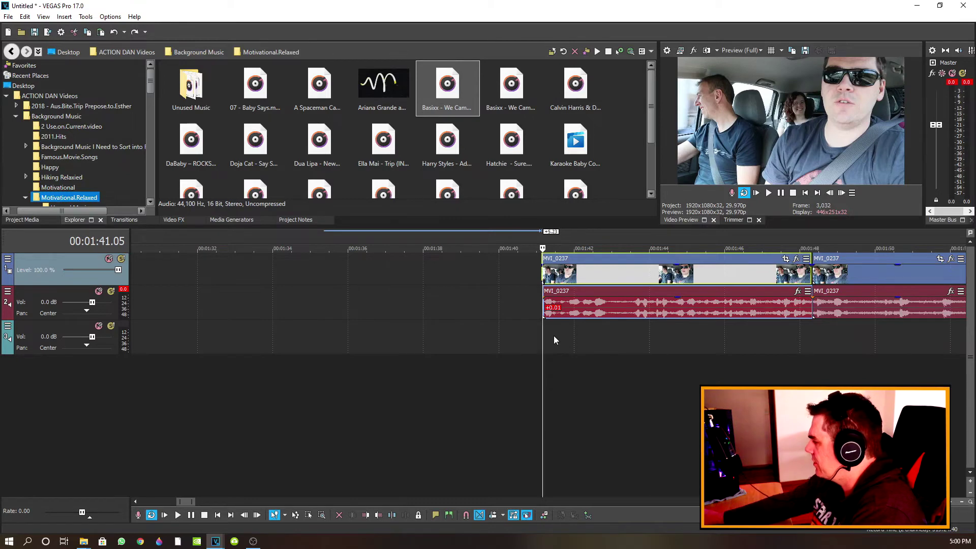
# Trim the start of the short MVI_0237 video to 00:01:42.13 and the end of its audio to 00:01:45.07
pyautogui.click(591, 273)
pyautogui.rightClick(591, 273)
pyautogui.click(615, 284)
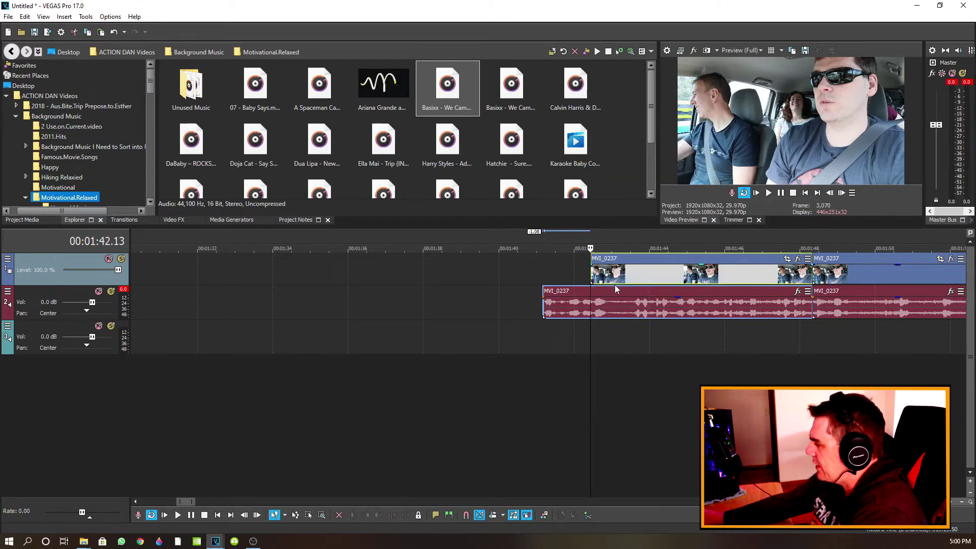
pyautogui.click(695, 302)
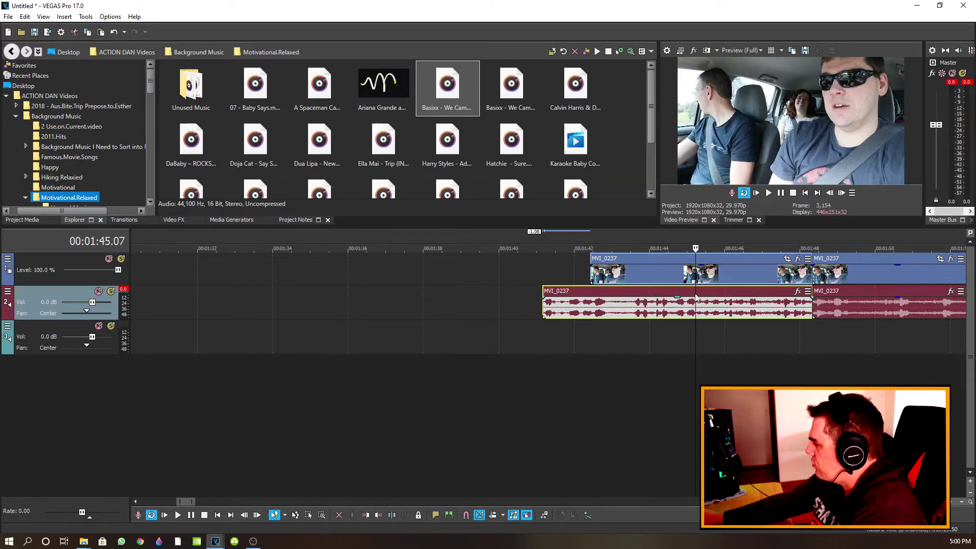
pyautogui.rightClick(696, 303)
pyautogui.click(728, 315)
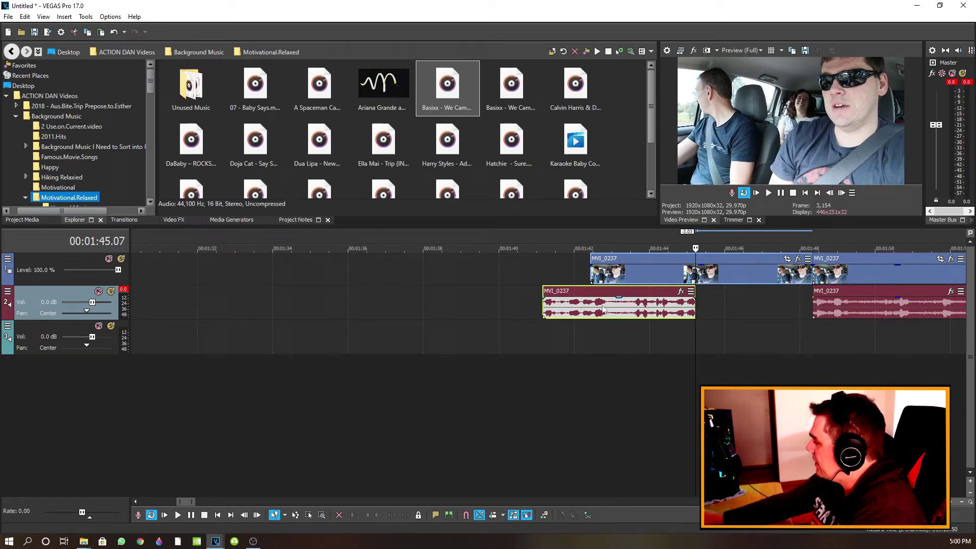
# Shift the trimmed MVI_0237 audio up to 1.02 earlier than its video, then move it back into sync
pyautogui.moveTo(632, 295); pyautogui.dragTo(609, 294)
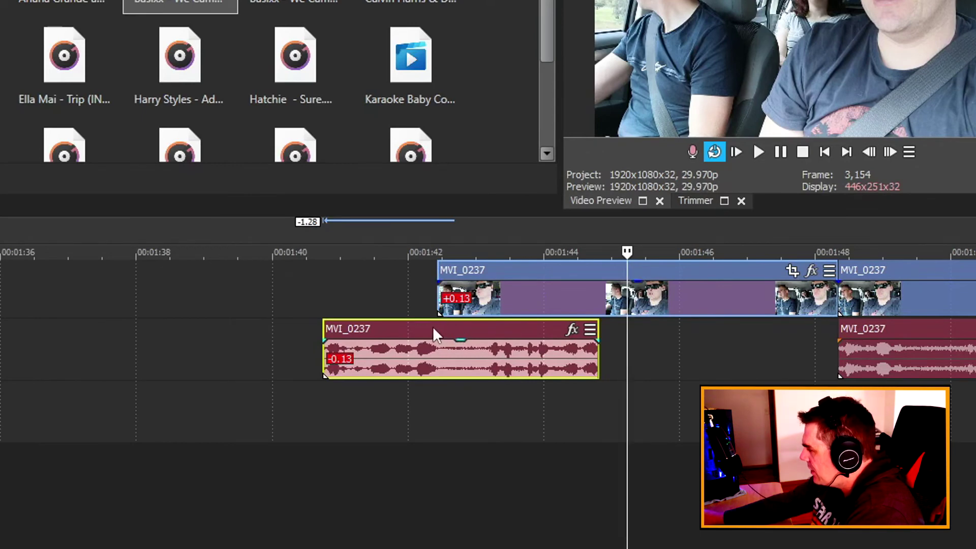
pyautogui.moveTo(450, 328); pyautogui.dragTo(407, 327)
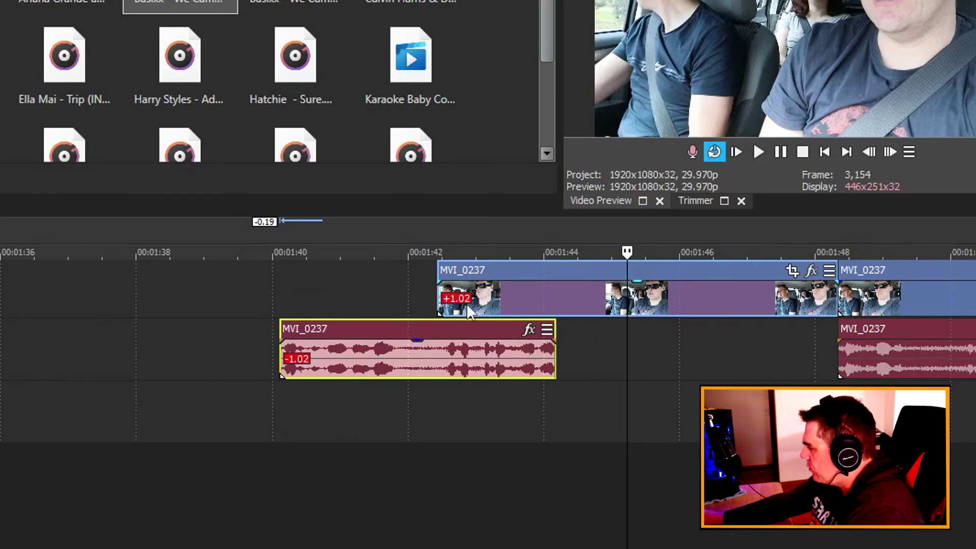
pyautogui.moveTo(462, 330); pyautogui.dragTo(532, 332)
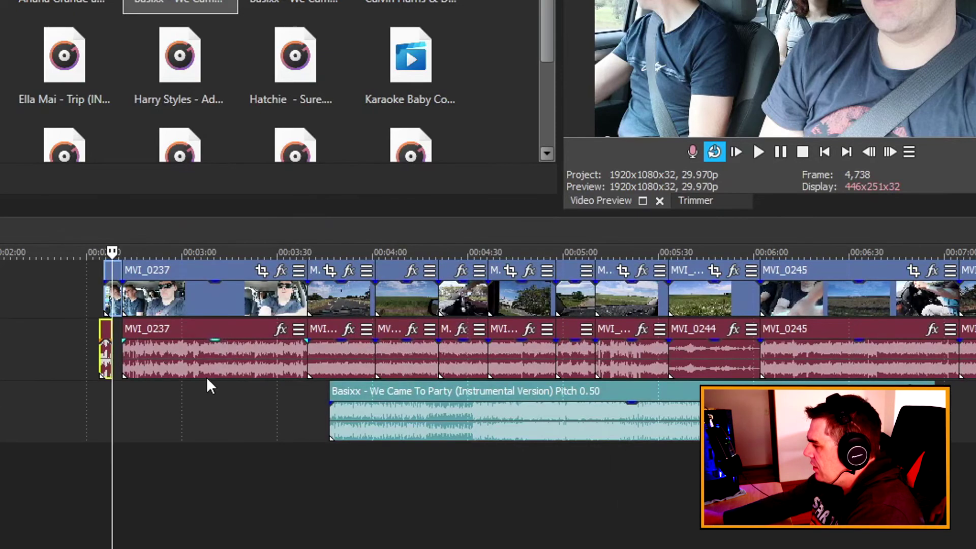
# With Auto Ripple on, reposition the MVI_0237 pieces and open gaps around MVI_0238 and MVI_0239, shifting all following clips along
pyautogui.hscroll(-3, 206, 385)
pyautogui.hscroll(1, 255, 383)
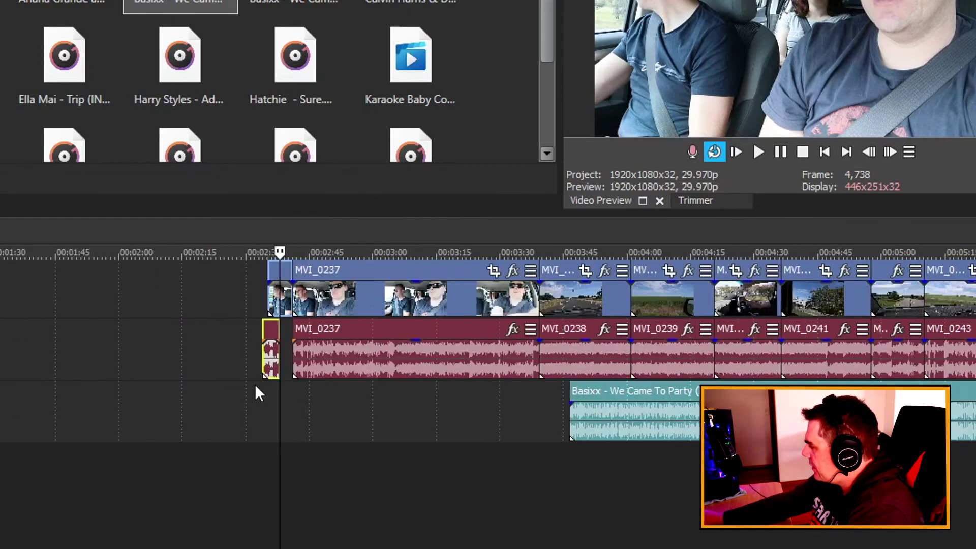
pyautogui.click(580, 331)
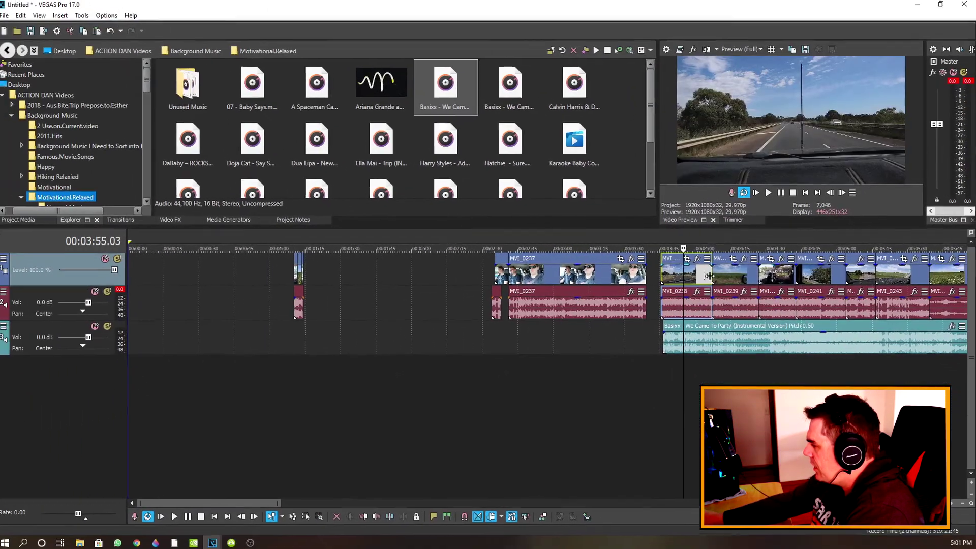
pyautogui.moveTo(707, 276); pyautogui.dragTo(815, 280)
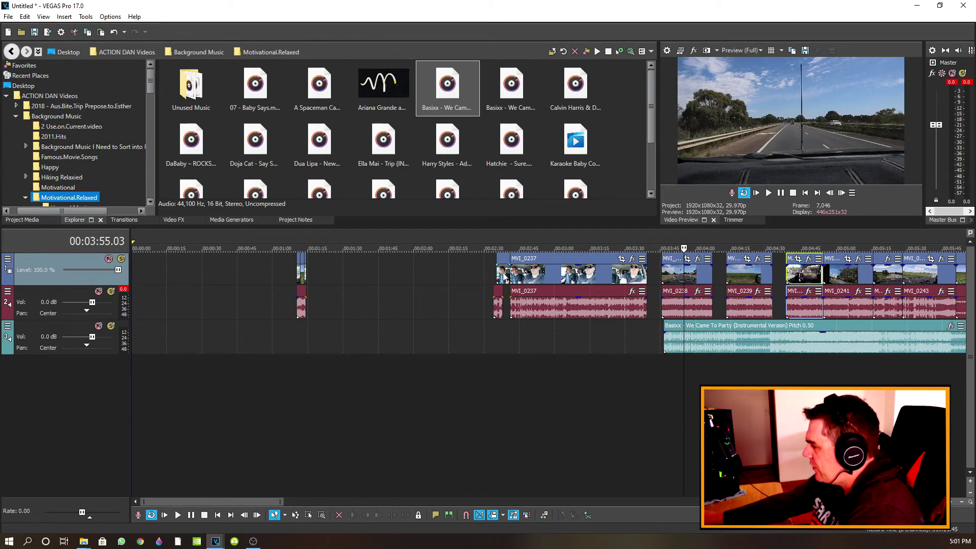
pyautogui.moveTo(505, 277)
pyautogui.mouseDown()
pyautogui.moveTo(579, 277)
pyautogui.moveTo(476, 277)
pyautogui.moveTo(489, 279)
pyautogui.mouseUp()
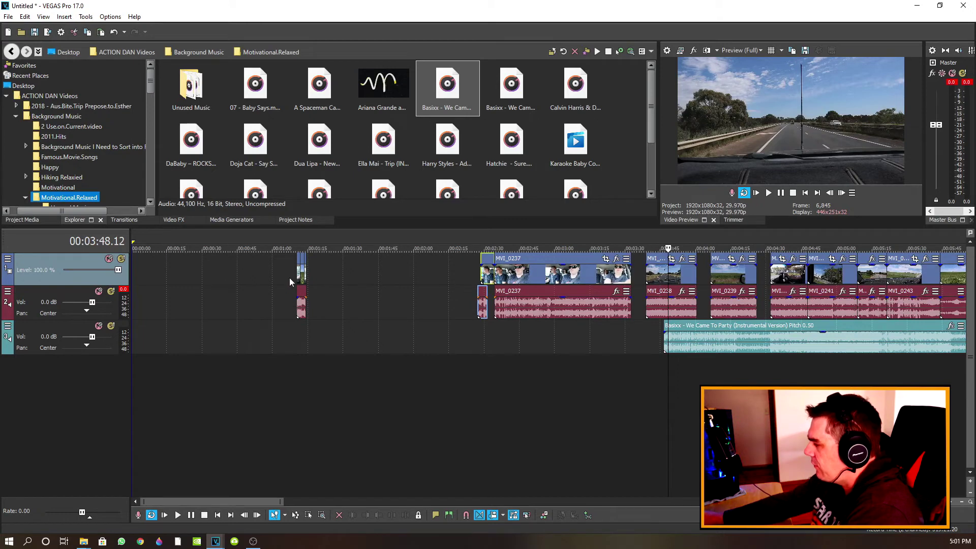
pyautogui.moveTo(526, 277); pyautogui.dragTo(569, 279)
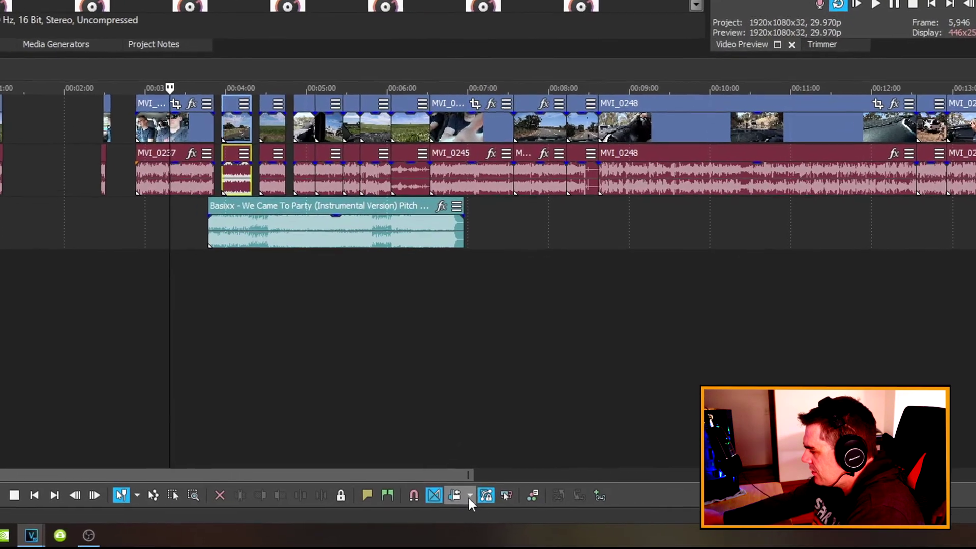
# Set the Auto Ripple scope to All Tracks, Markers, and Regions
pyautogui.click(470, 496)
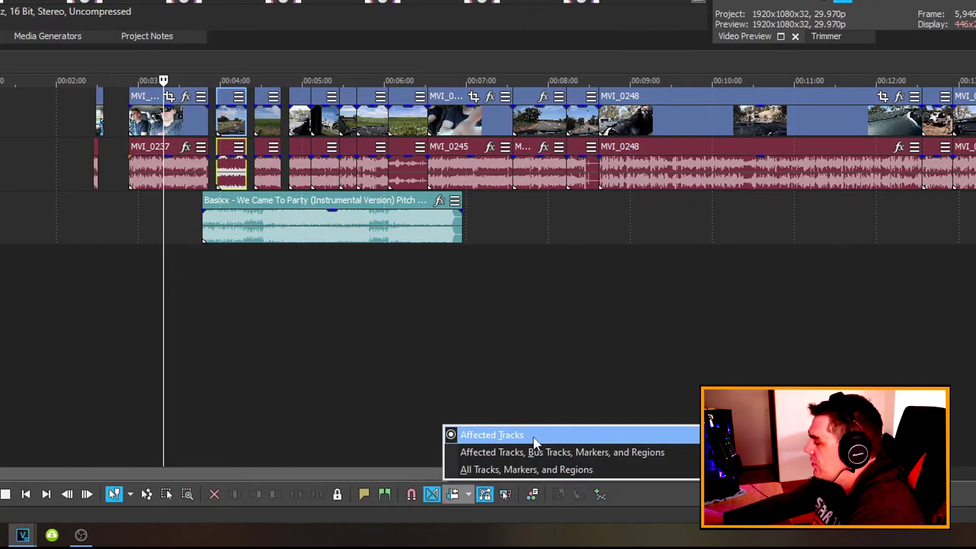
pyautogui.click(489, 469)
pyautogui.scroll(5, 280, 313)
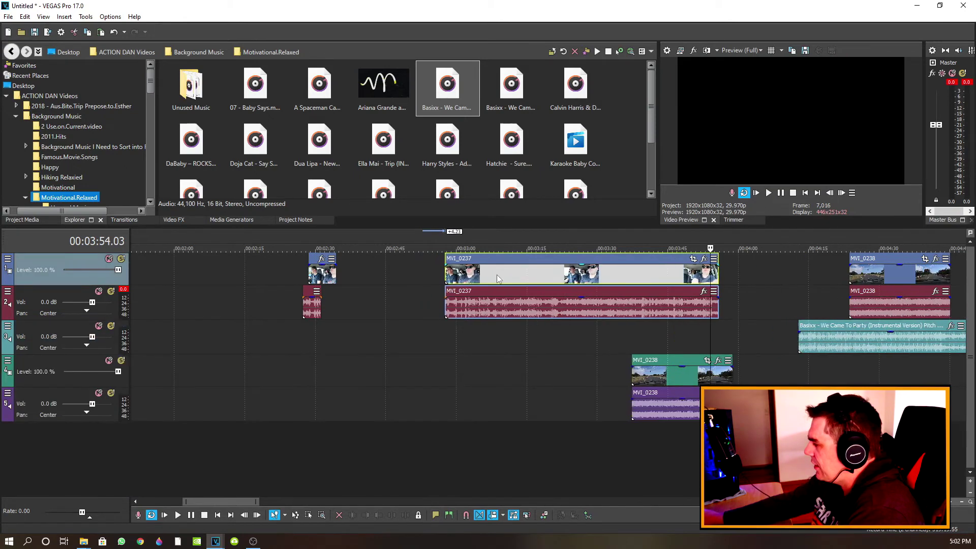
# With Auto Ripple across all tracks, move the long MVI_0237 clip and the MVI_0238 cutaway each about 7 seconds earlier
pyautogui.moveTo(496, 275); pyautogui.dragTo(463, 283)
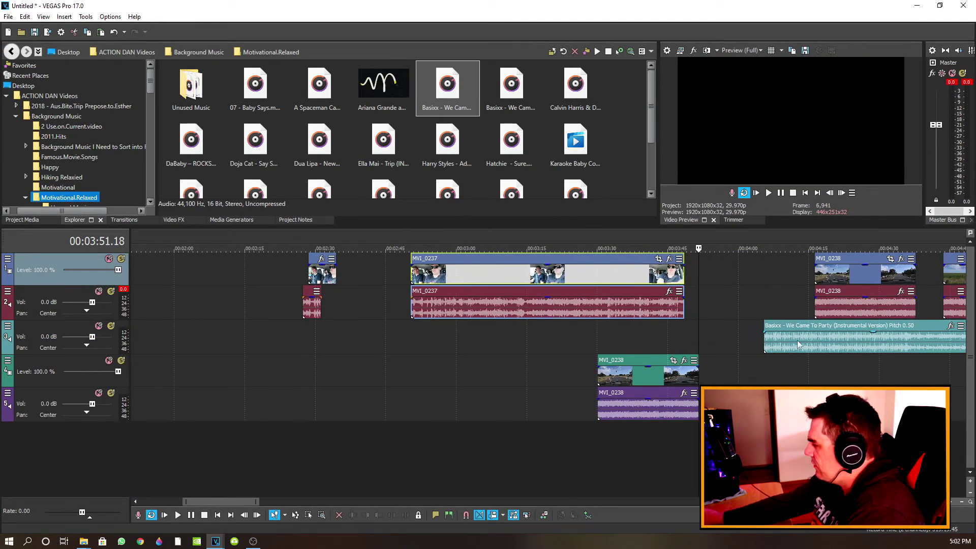
pyautogui.click(650, 364)
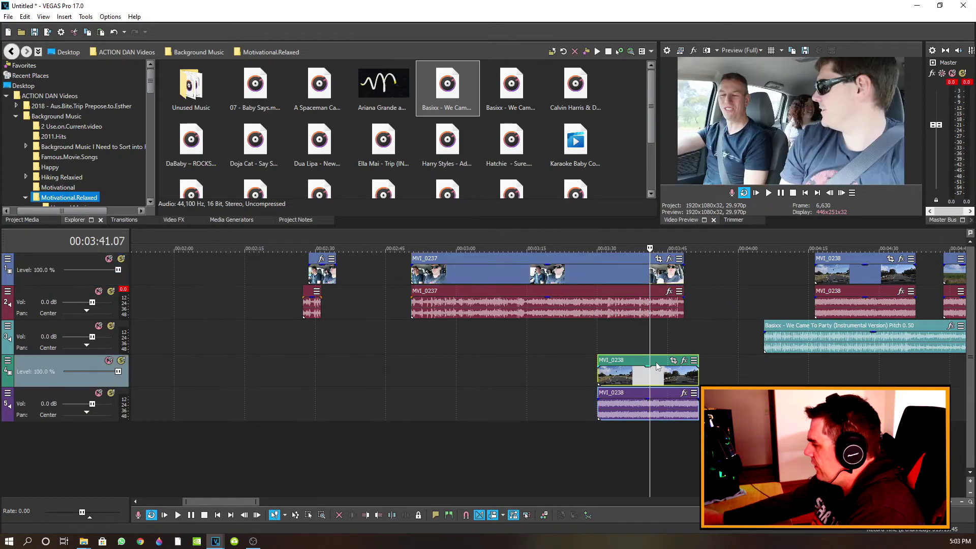
pyautogui.moveTo(658, 363); pyautogui.dragTo(627, 364)
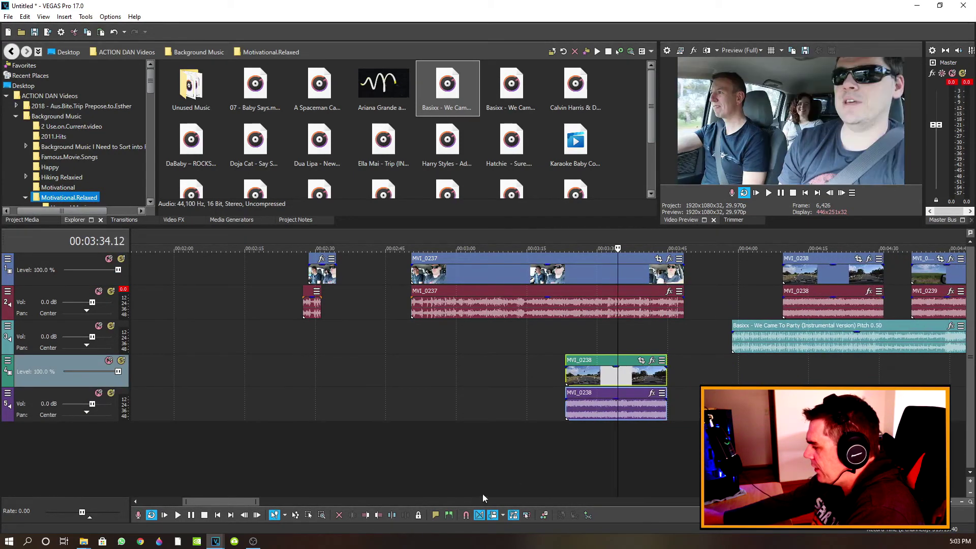
# Limit Auto Ripple to Affected Tracks, and move the long MVI_0237 clip about 5 seconds and the MVI_0238 cutaway about 4 seconds earlier
pyautogui.click(500, 516)
pyautogui.click(502, 477)
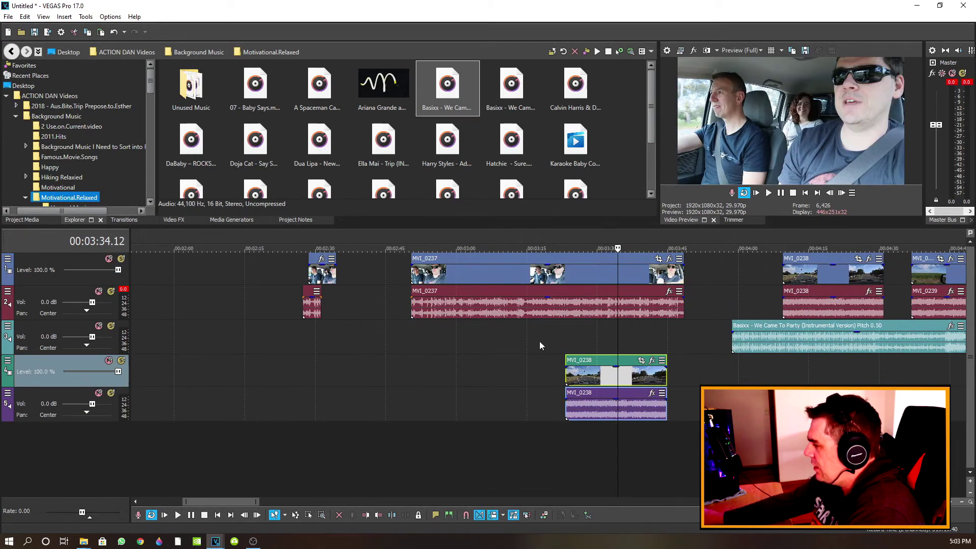
pyautogui.moveTo(480, 259); pyautogui.dragTo(459, 270)
pyautogui.moveTo(595, 362)
pyautogui.mouseDown()
pyautogui.moveTo(508, 362)
pyautogui.moveTo(647, 362)
pyautogui.moveTo(508, 362)
pyautogui.moveTo(589, 362)
pyautogui.mouseUp()
# Set Auto Ripple to All Tracks, Markers, and Regions, and move the long MVI_0237 clip about 2 seconds later
pyautogui.click(502, 515)
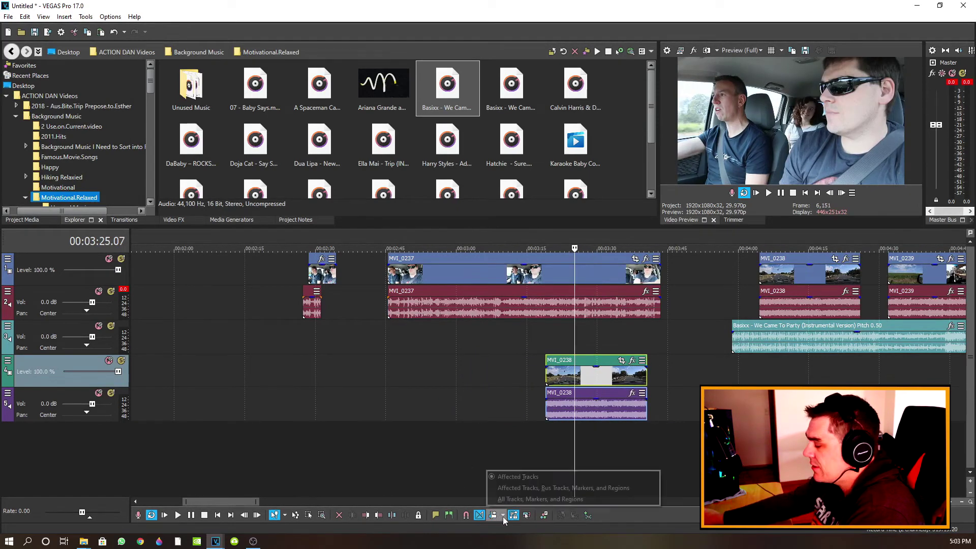
pyautogui.click(518, 499)
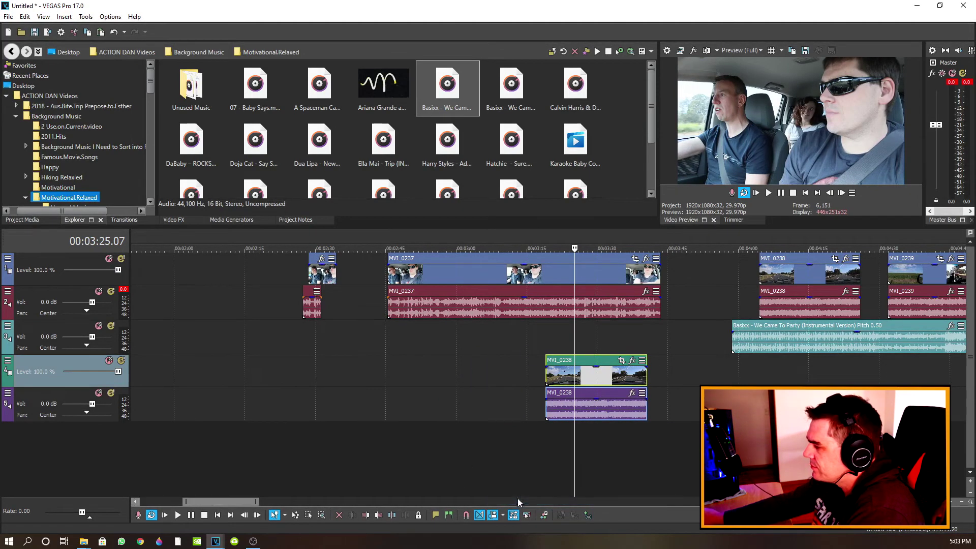
pyautogui.moveTo(456, 273)
pyautogui.mouseDown()
pyautogui.moveTo(524, 264)
pyautogui.moveTo(467, 269)
pyautogui.mouseUp()
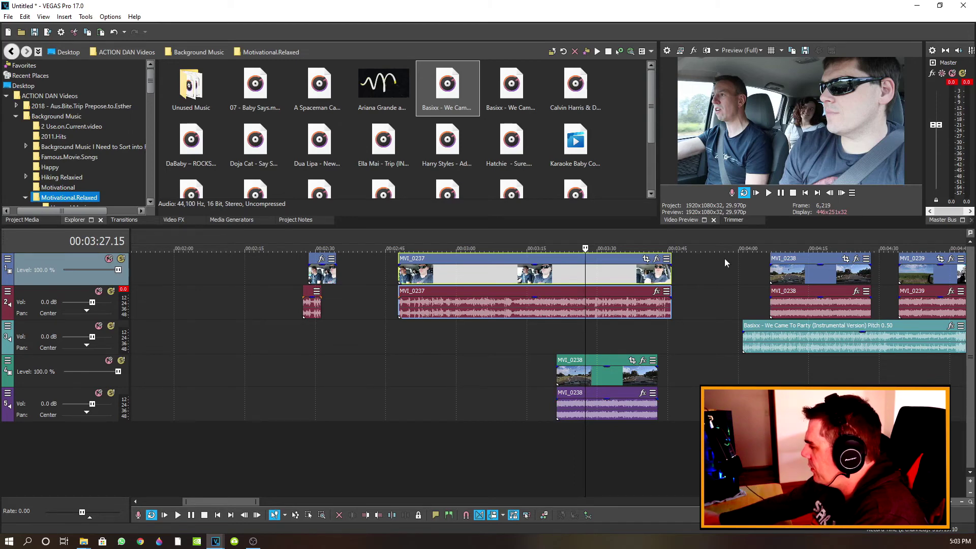
# Try cutting the MVI_0260 video and audio out of the timeline with Auto Ripple on, and undo the cut
pyautogui.scroll(-1, 587, 440)
pyautogui.scroll(-2, 586, 377)
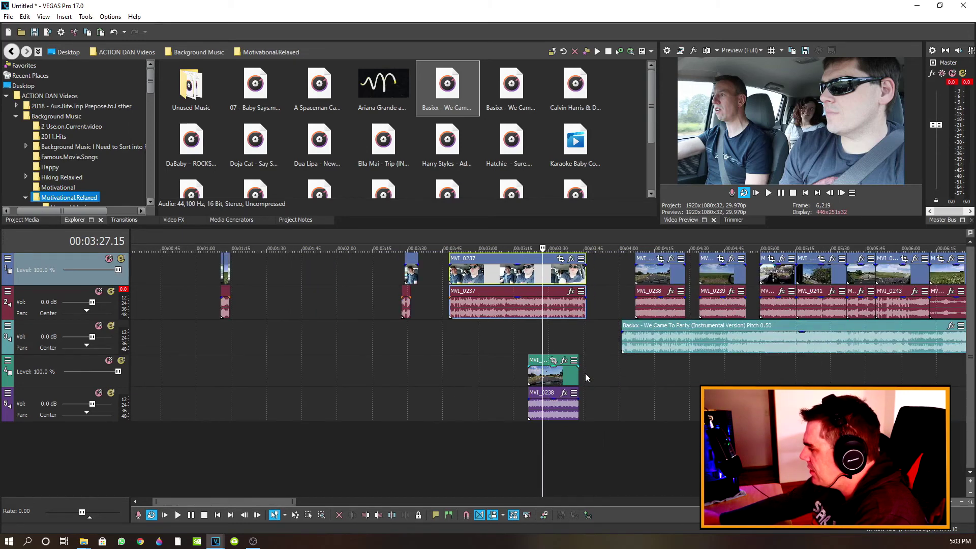
pyautogui.scroll(-1, 586, 377)
pyautogui.scroll(-1, 585, 377)
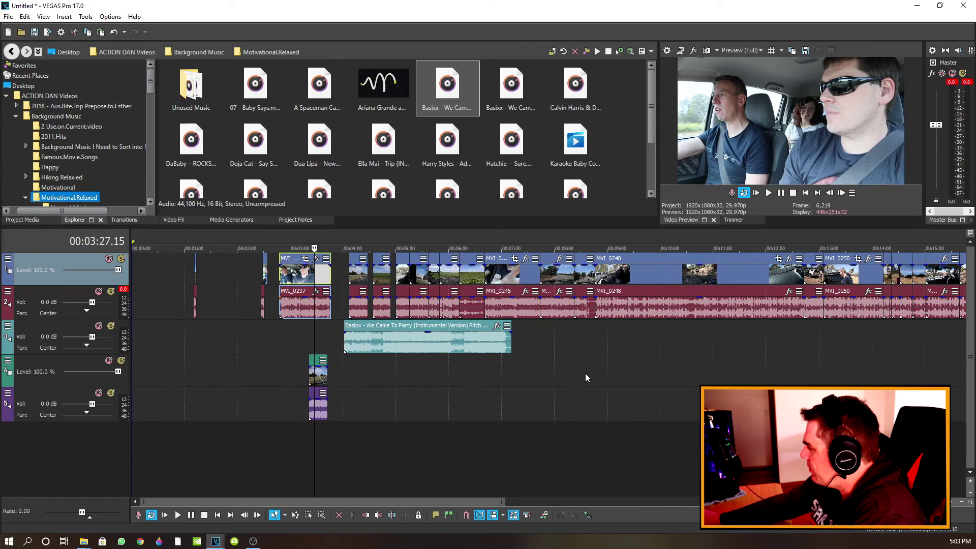
pyautogui.scroll(-1, 809, 279)
pyautogui.click(809, 279)
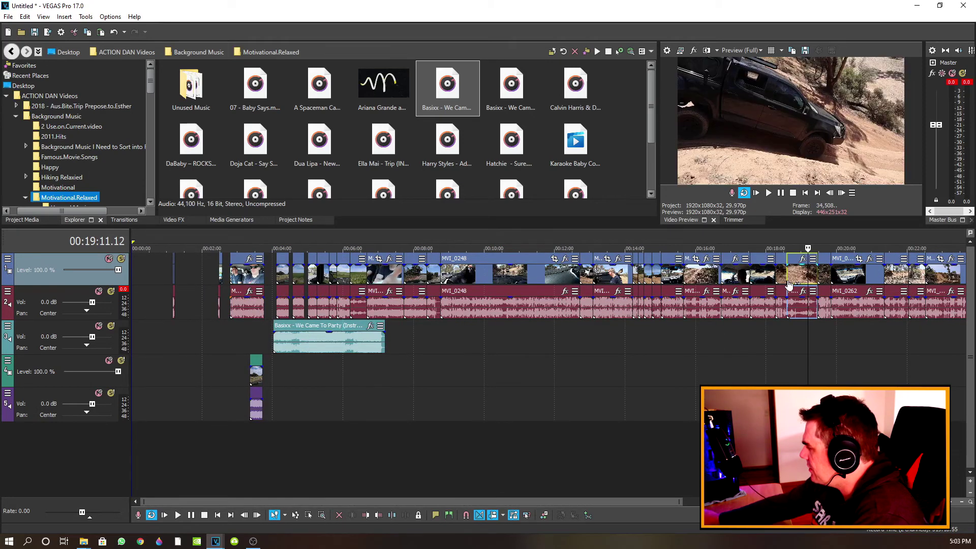
pyautogui.scroll(3, 791, 284)
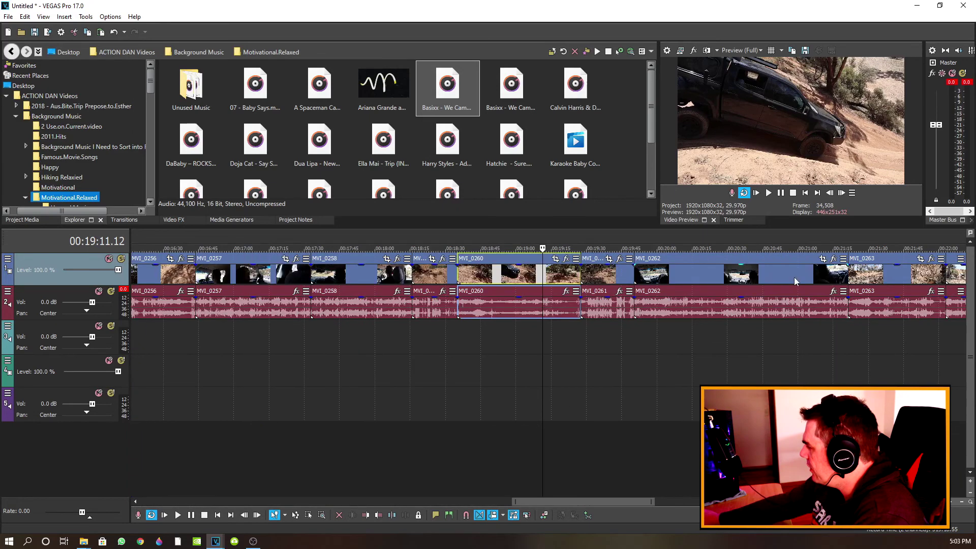
pyautogui.click(501, 295)
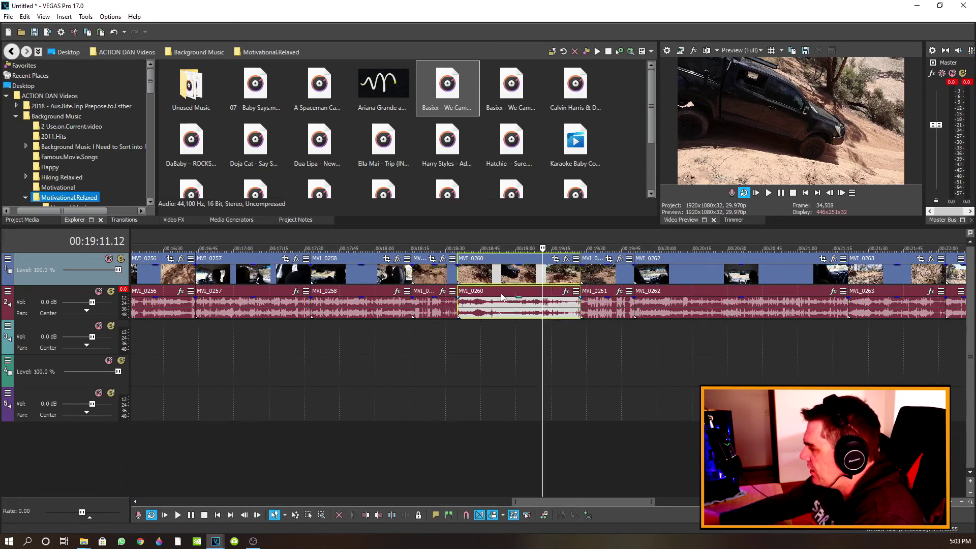
pyautogui.rightClick(503, 297)
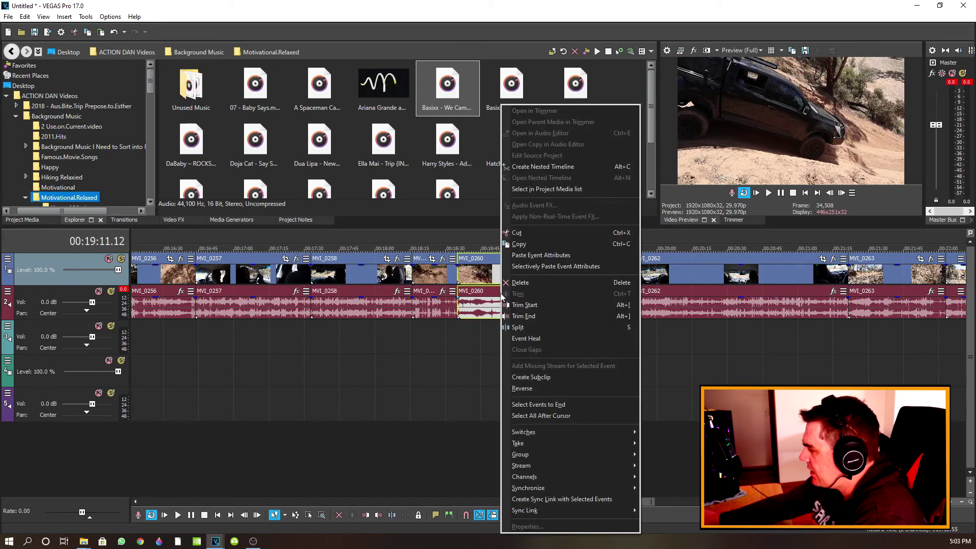
pyautogui.click(516, 232)
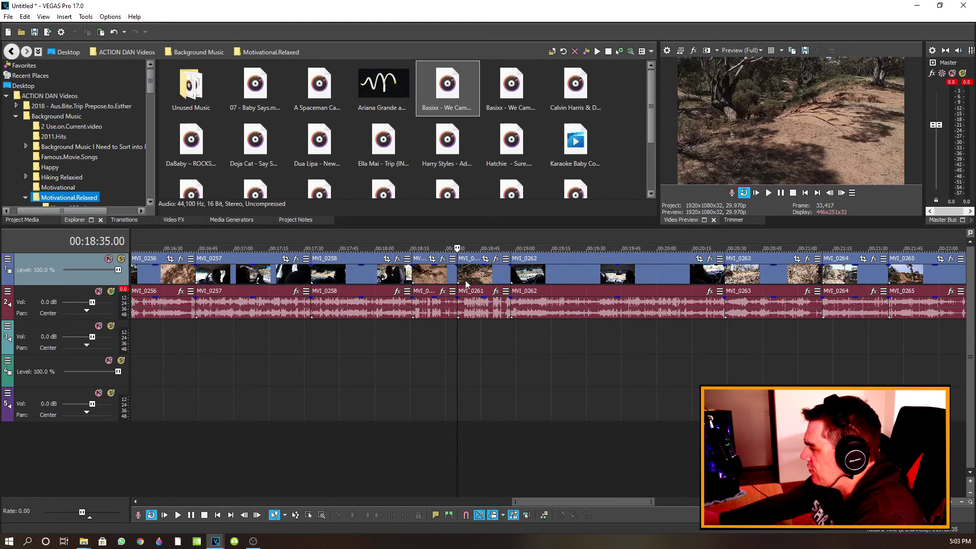
pyautogui.click(114, 32)
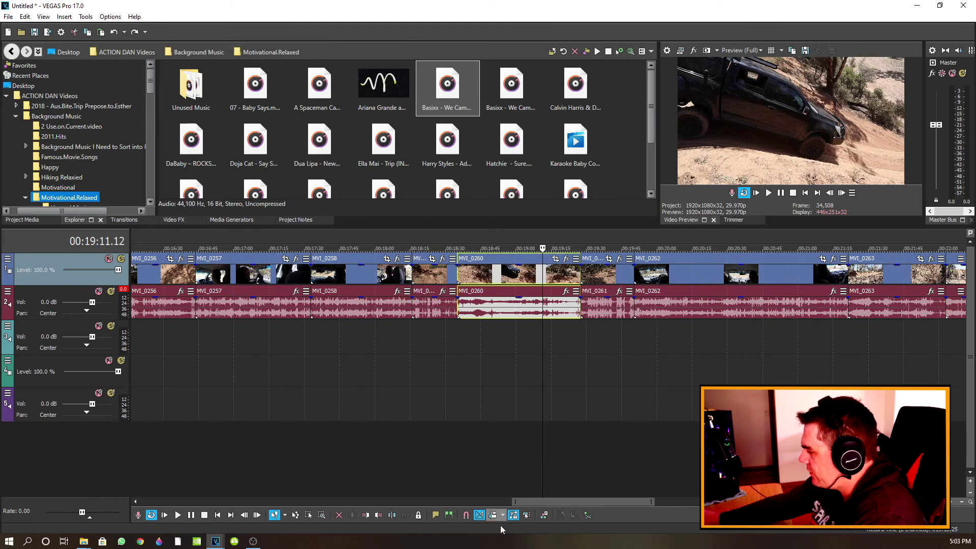
# Turn Auto Ripple off and Ignore Event Grouping on, and cut the selected MVI_0260 video and audio from the timeline
pyautogui.click(527, 516)
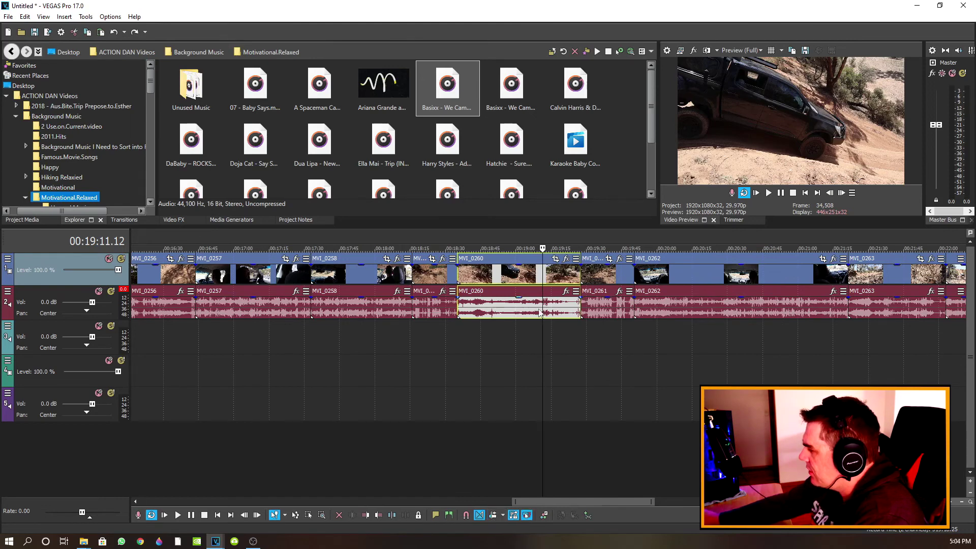
pyautogui.rightClick(505, 276)
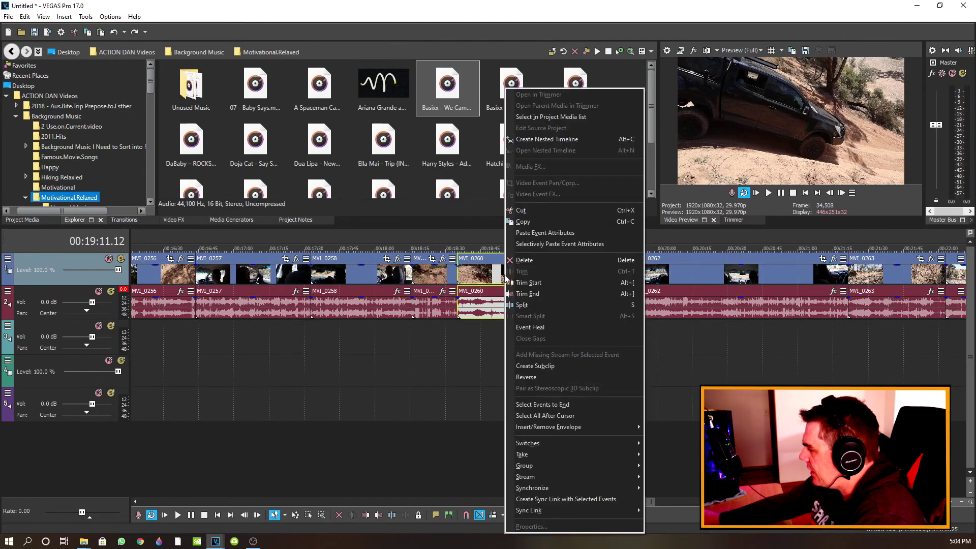
pyautogui.click(537, 214)
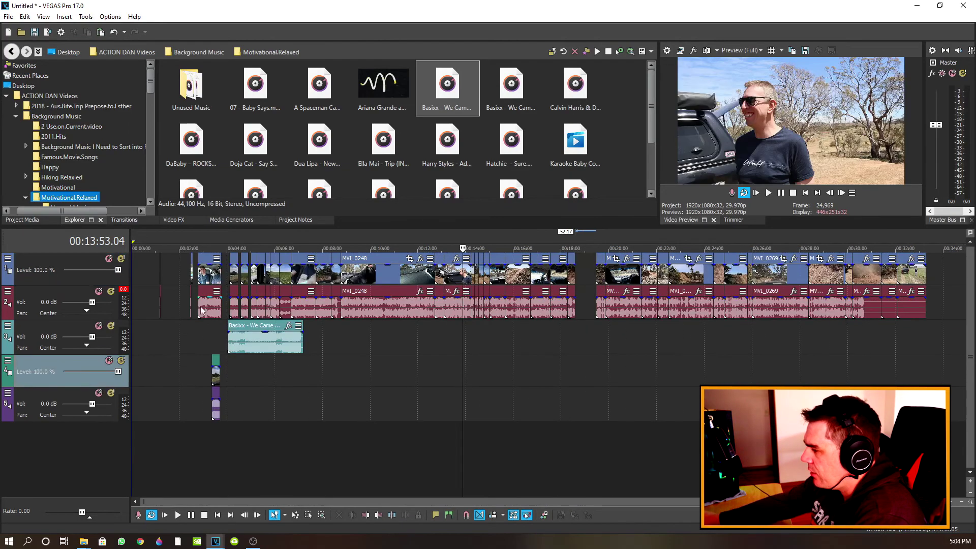
# Paste the cut MVI_0260 clip at the end of the long MVI_0237 clip, with Auto Ripple off
pyautogui.click(222, 303)
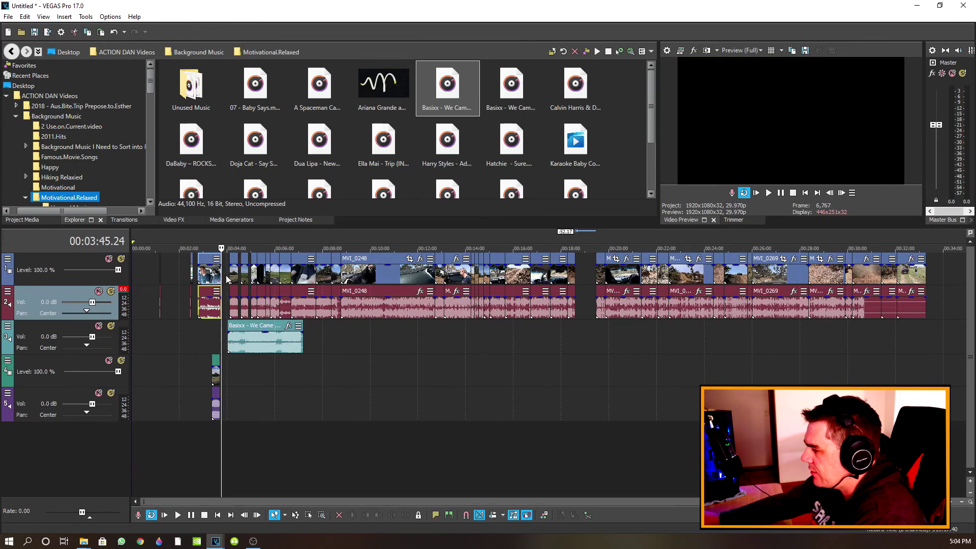
pyautogui.scroll(3, 224, 289)
pyautogui.scroll(5, 224, 289)
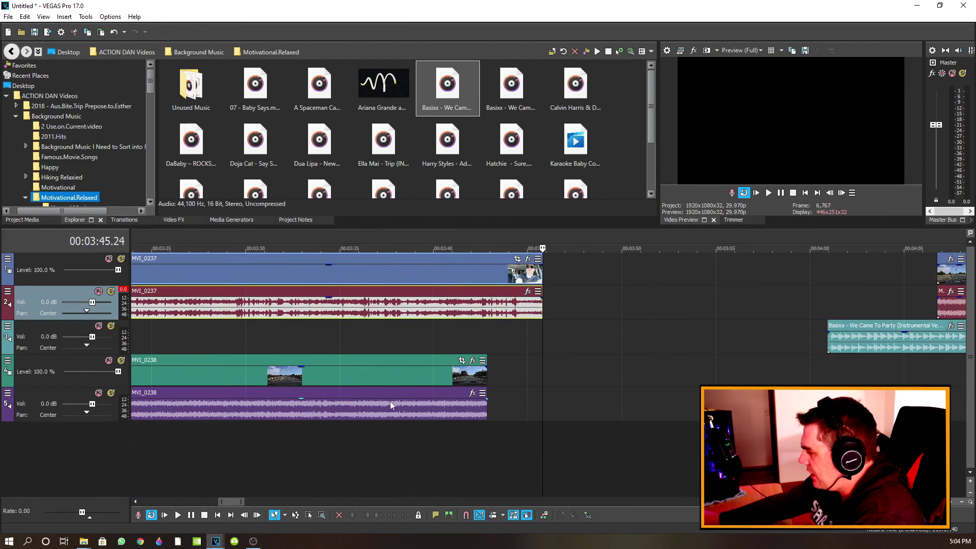
pyautogui.rightClick(554, 270)
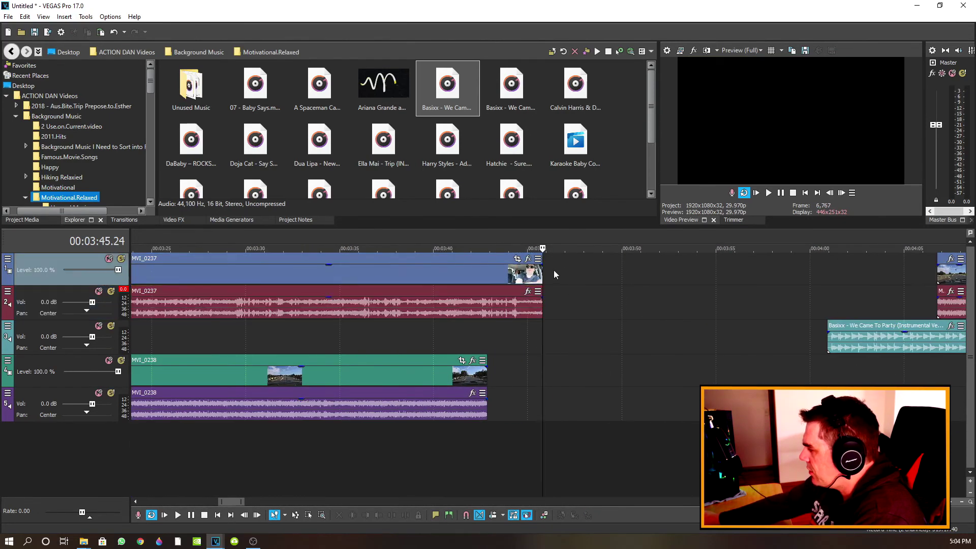
pyautogui.click(568, 279)
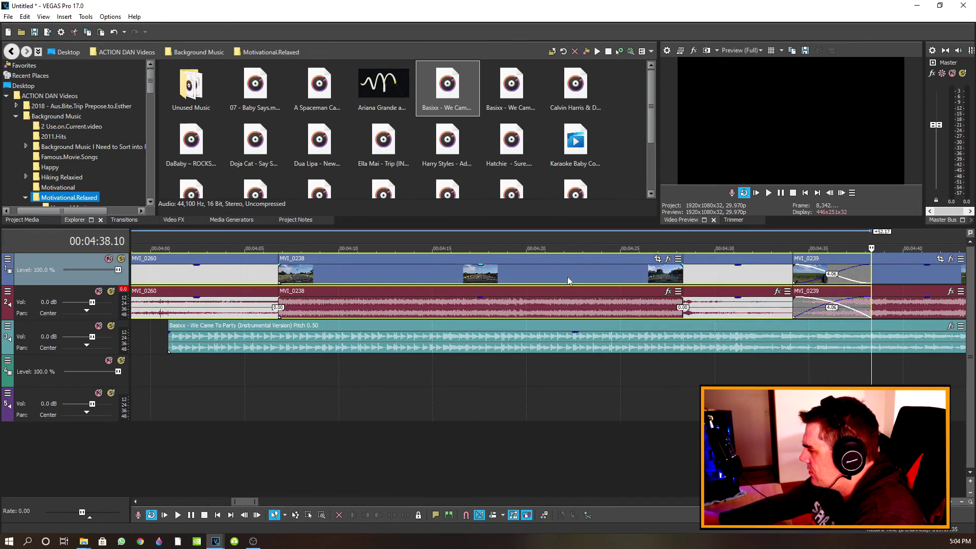
# Check how the pasted MVI_0260 clip meets MVI_0237, MVI_0238 and MVI_0239, and undo the paste
pyautogui.scroll(-4, 567, 277)
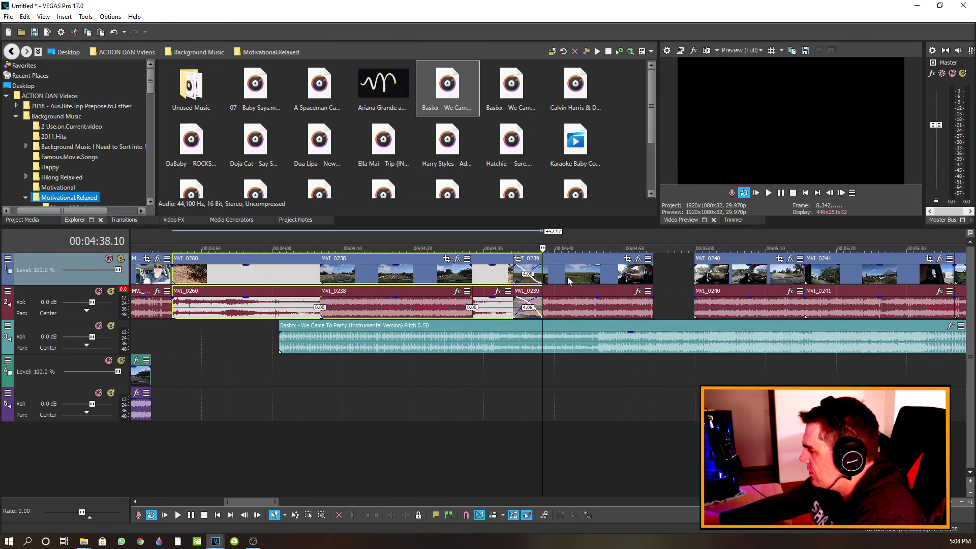
pyautogui.click(168, 275)
pyautogui.scroll(4, 207, 304)
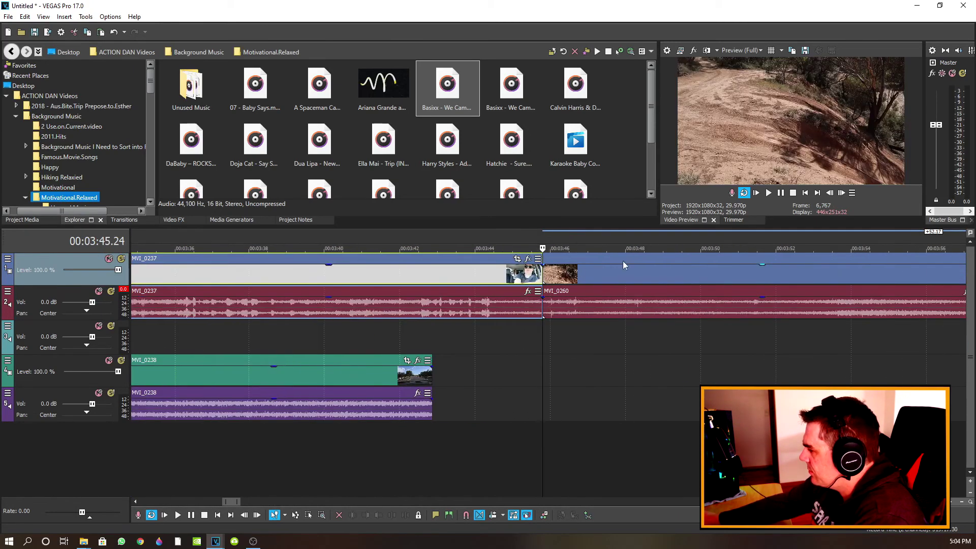
pyautogui.click(588, 279)
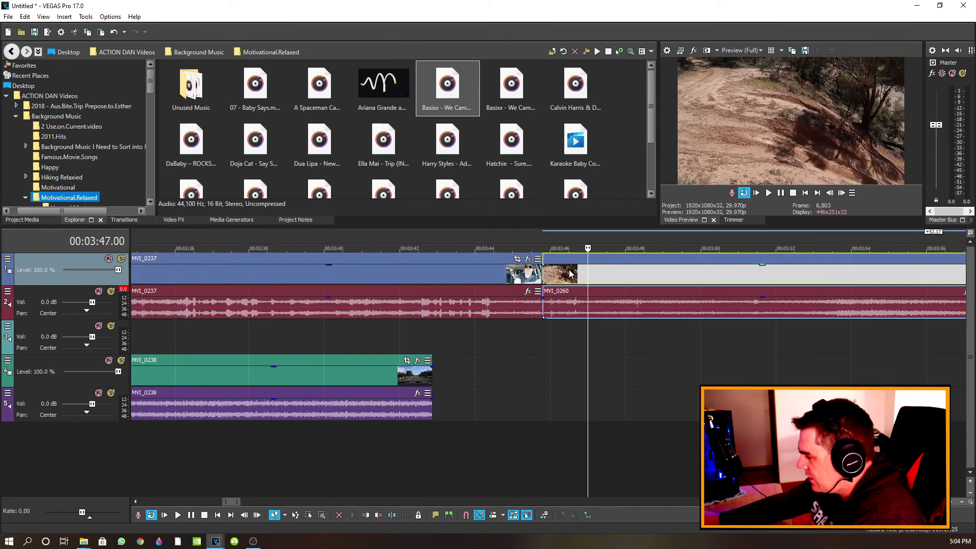
pyautogui.scroll(-5, 591, 294)
pyautogui.scroll(-1, 587, 295)
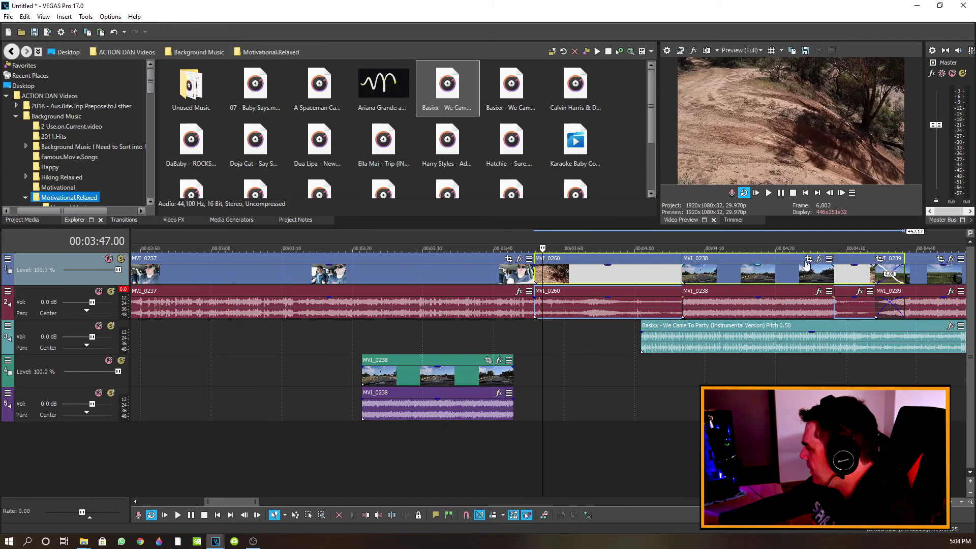
pyautogui.click(115, 33)
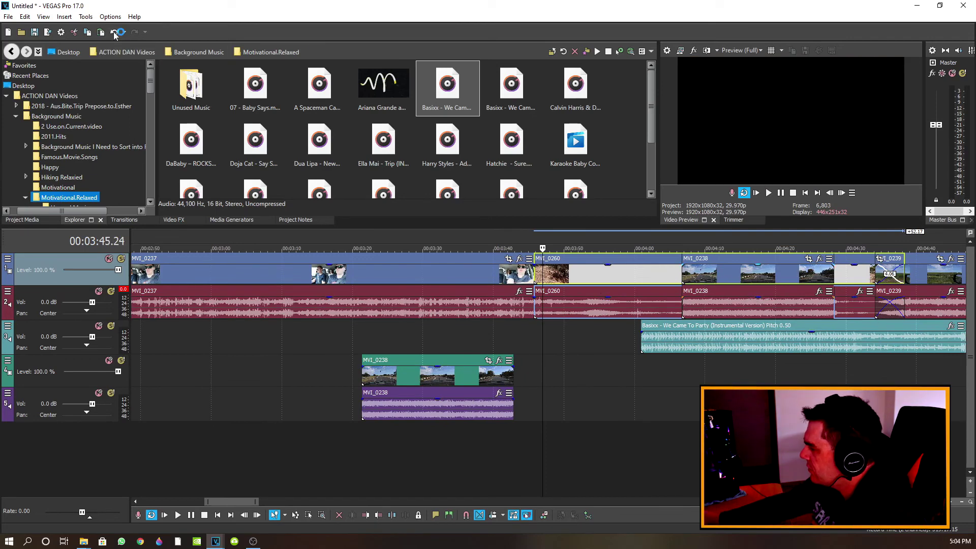
pyautogui.click(115, 33)
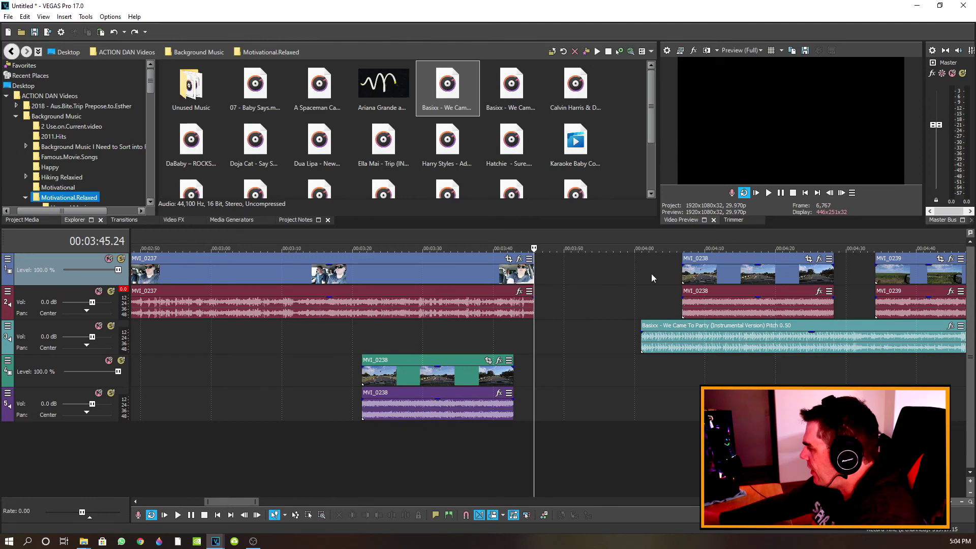
# Turn Auto Ripple back on and paste the MVI_0260 clip directly after MVI_0237, pushing the following clips and music along
pyautogui.rightClick(539, 273)
pyautogui.click(564, 280)
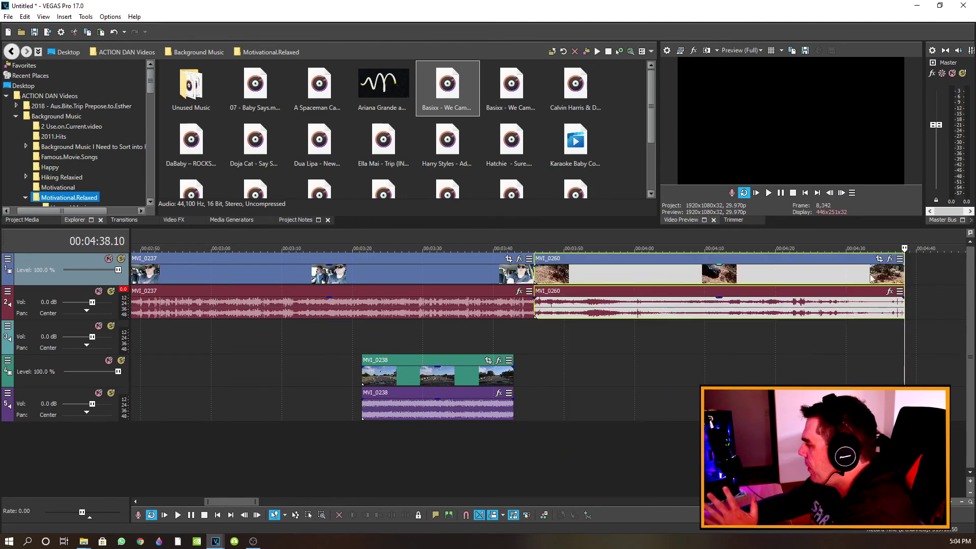
pyautogui.hscroll(5, 707, 259)
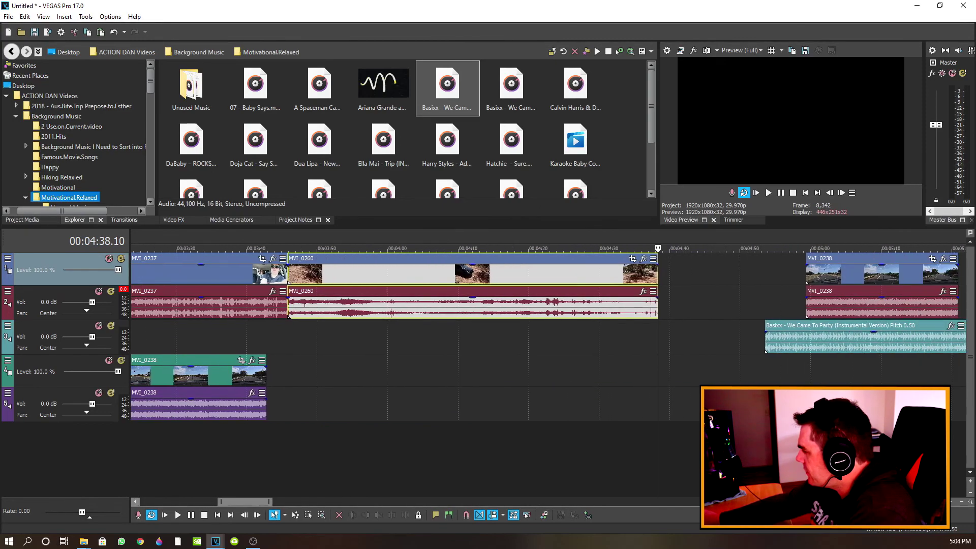